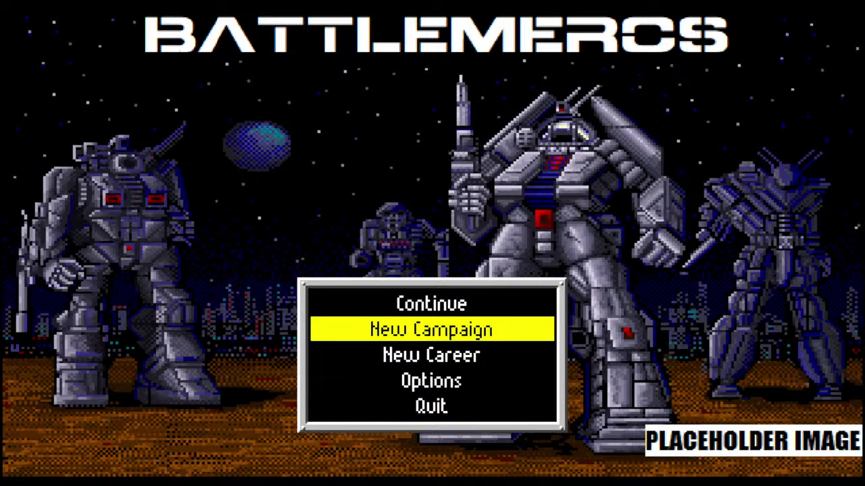
key(Up)
key(Down)
key(Down)
key(Down)
key(Up)
key(Up)
key(Down)
key(Down)
key(Up)
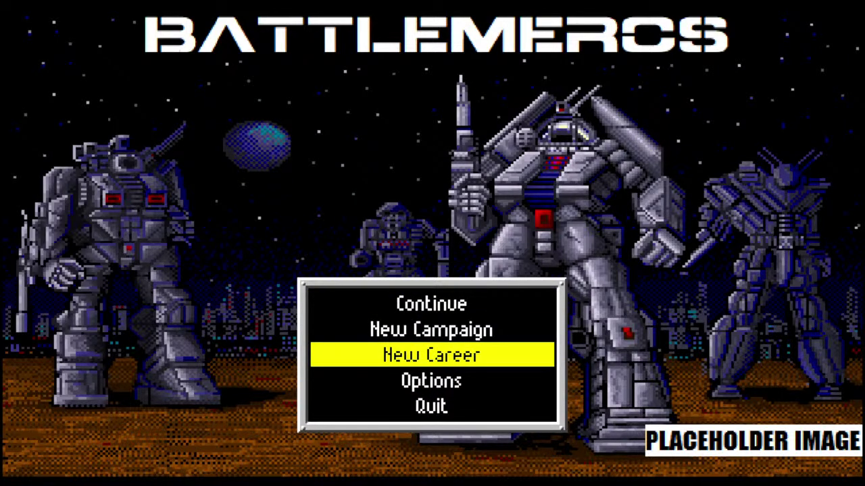
key(Up)
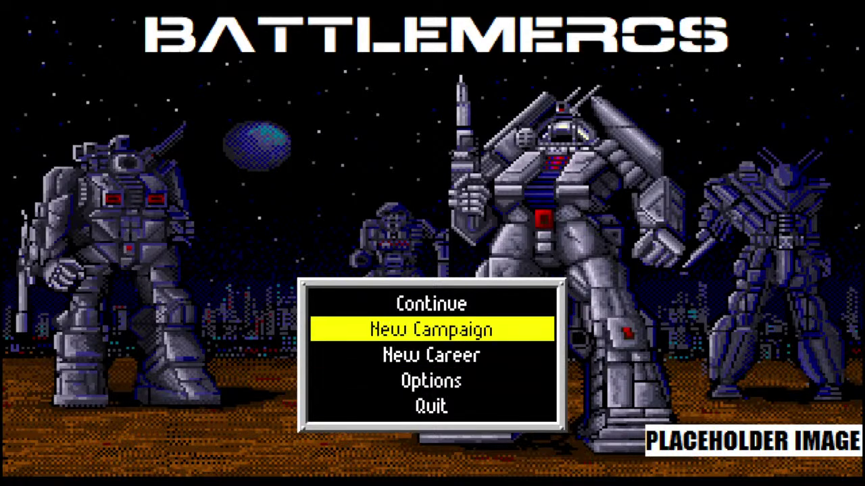
key(Down)
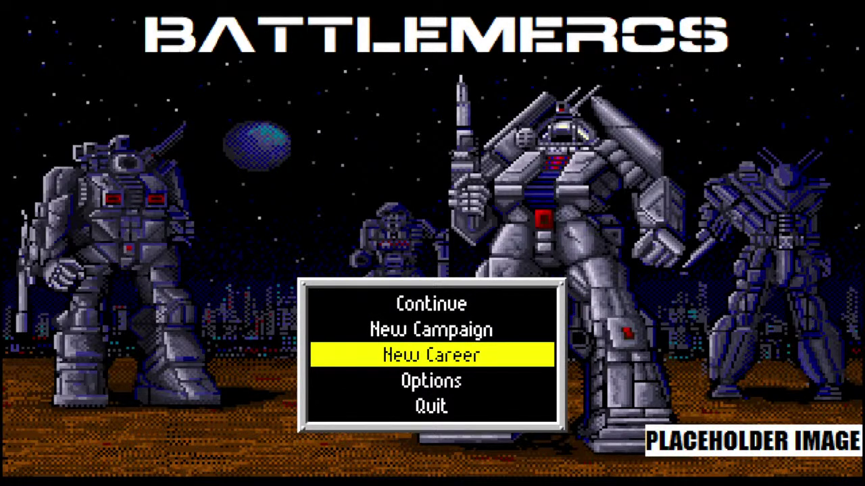
key(Up)
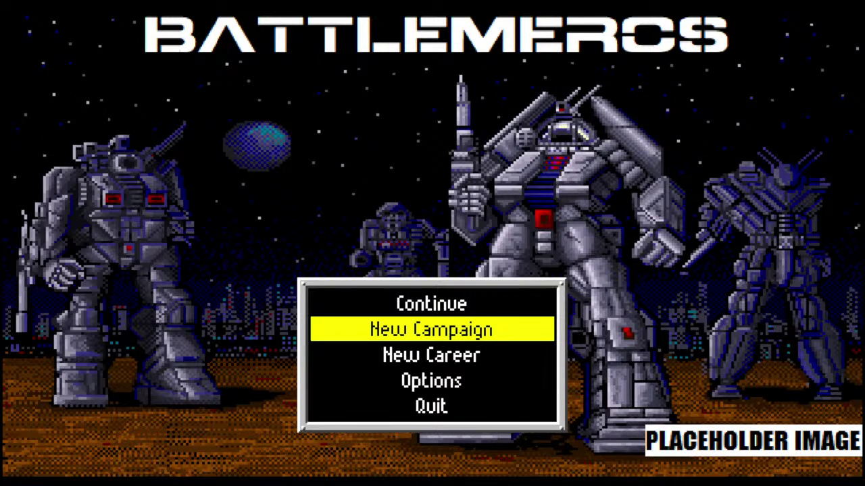
Switch to the File Explorer window with the BattleMercsV9 resources folder and set its layout to Details.
key(alt+Tab)
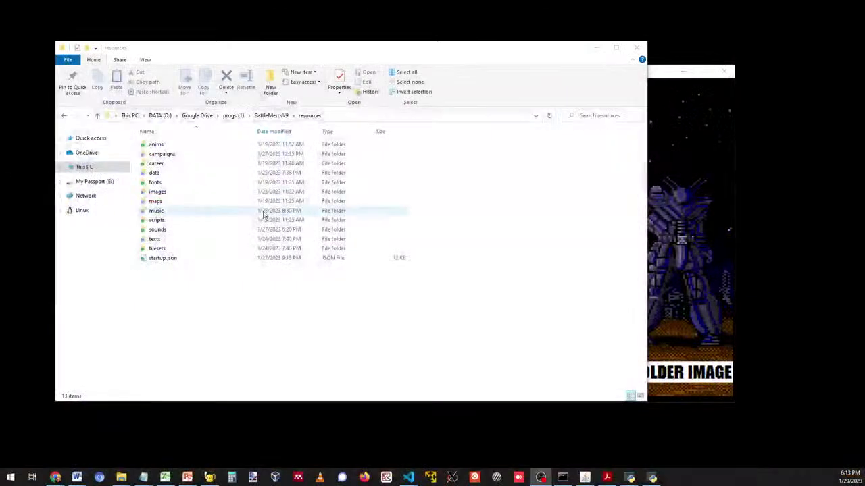
ctrl+scroll(245, 272, up, 1)
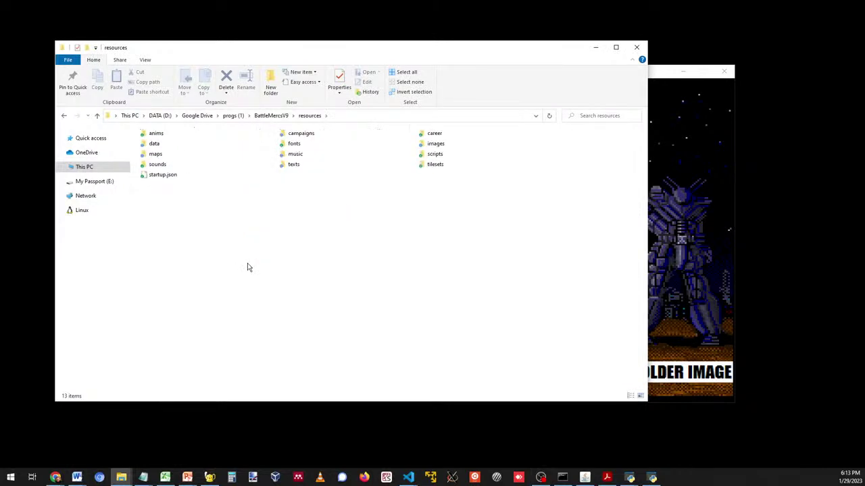
ctrl+scroll(247, 271, up, 3)
ctrl+scroll(247, 268, down, 1)
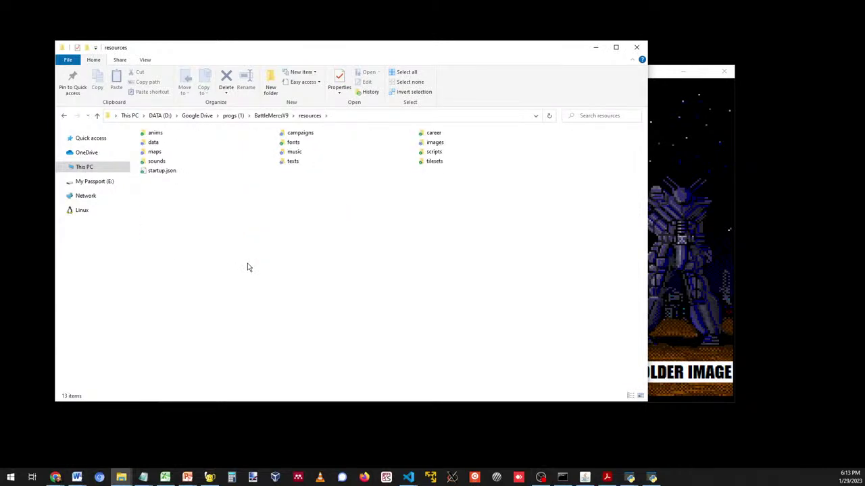
ctrl+scroll(248, 267, up, 2)
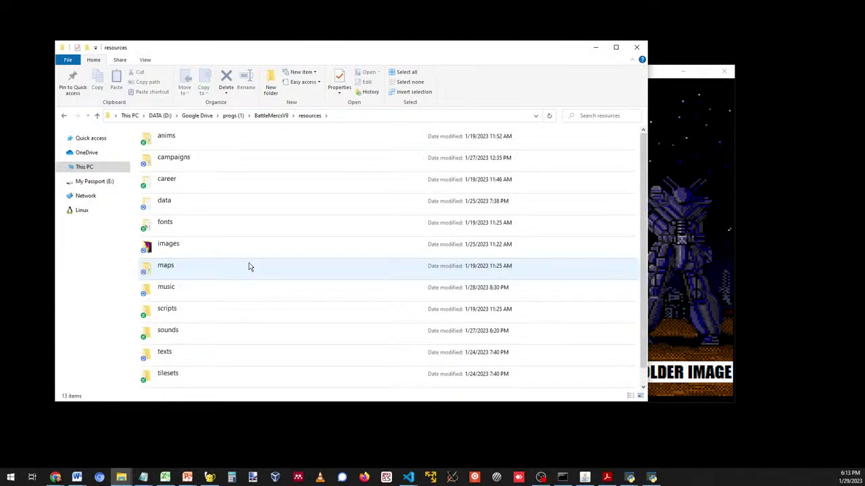
ctrl+scroll(248, 268, up, 1)
click(144, 59)
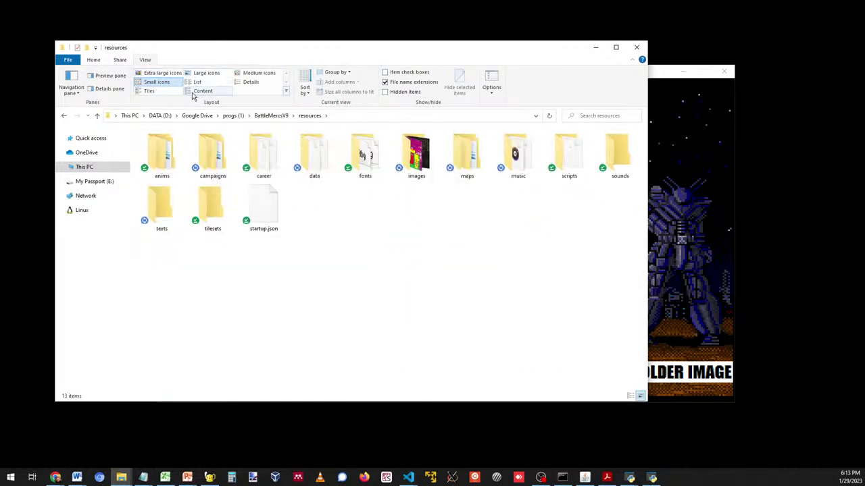
click(250, 82)
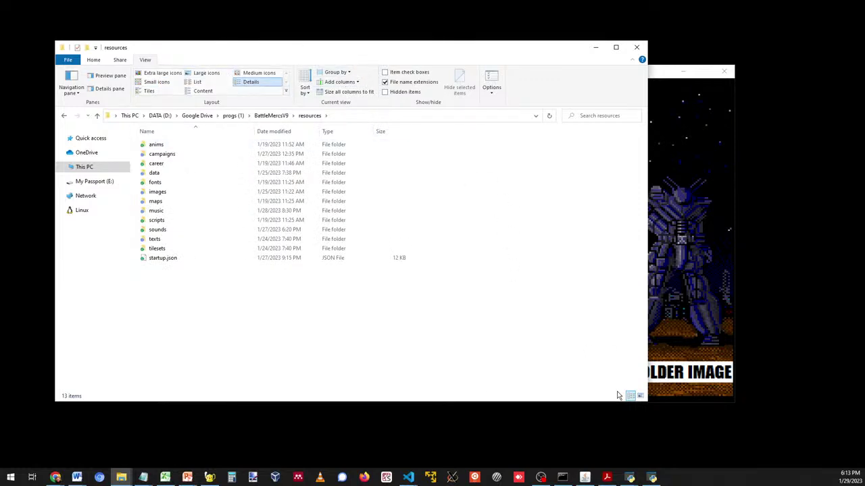
Shrink and reposition the resources folder window, and display its contents as large icons.
drag(646, 400, 544, 352)
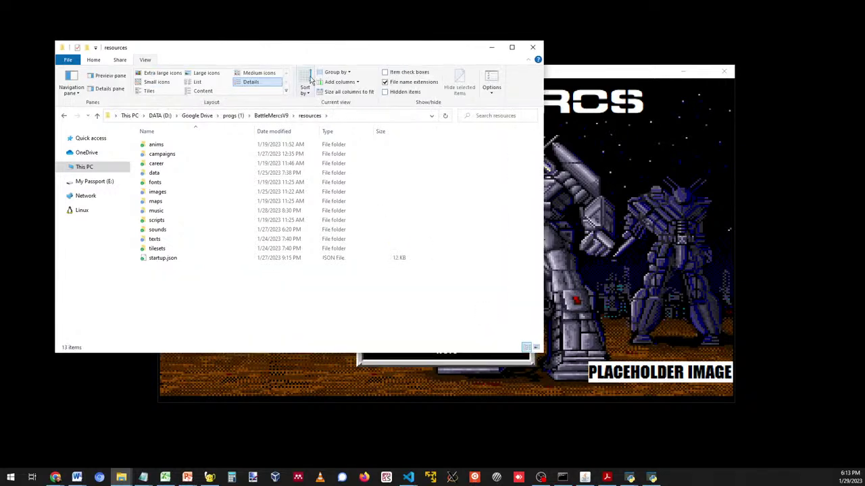
drag(300, 50, 375, 85)
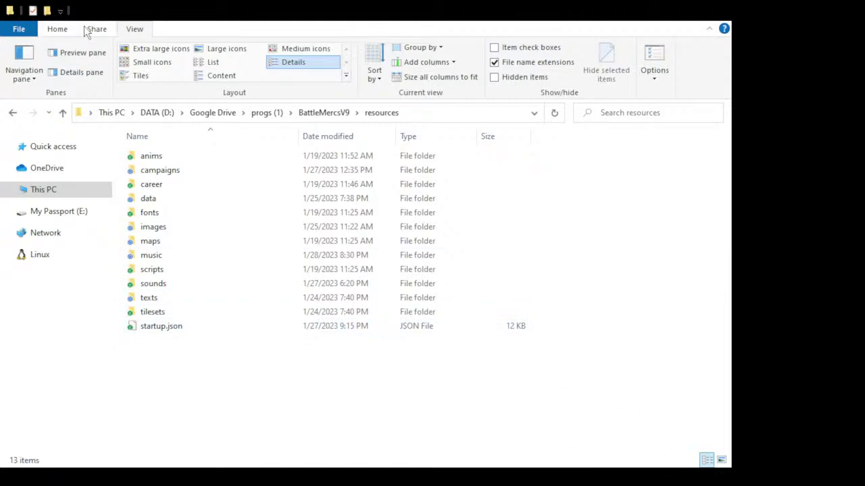
click(166, 50)
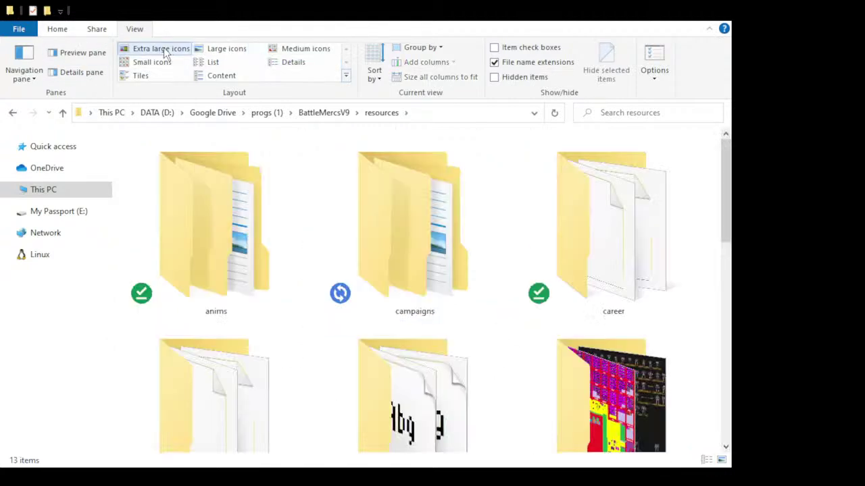
click(226, 49)
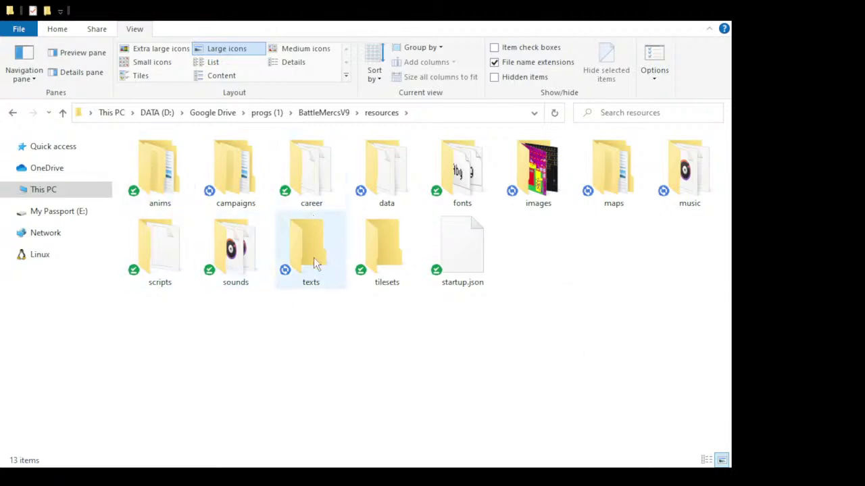
Look through the animation frames in the mw1_dropship folder inside anims and return to the resources folder.
double_click(155, 167)
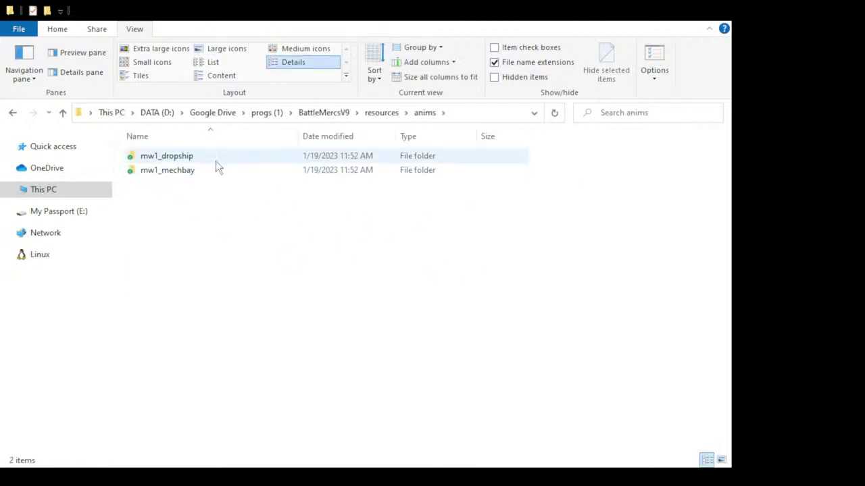
double_click(177, 160)
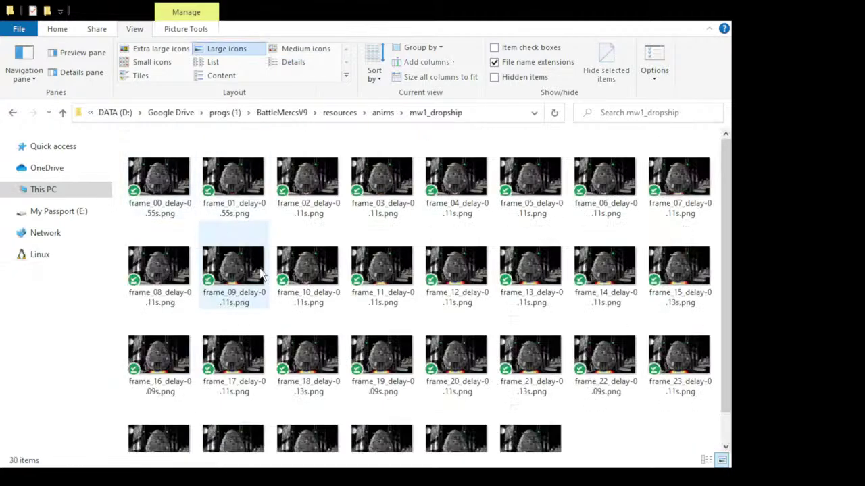
scroll(446, 411, down, 2)
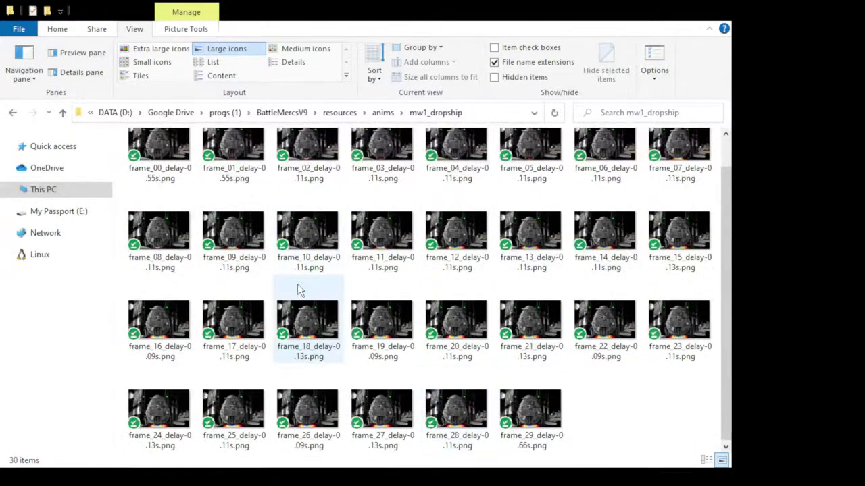
scroll(284, 270, up, 2)
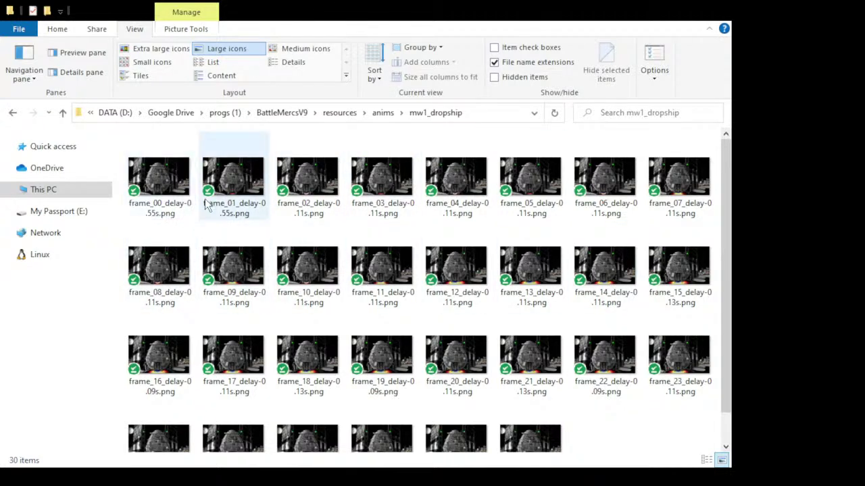
click(13, 113)
click(14, 114)
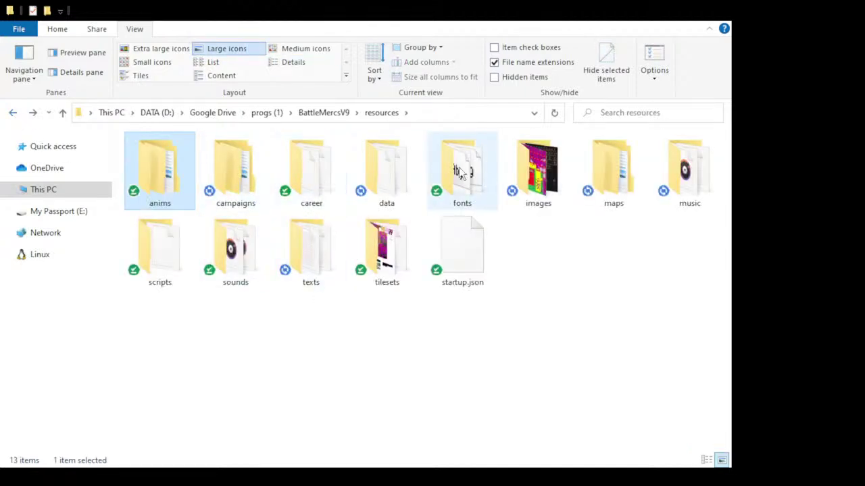
Browse the contents of the images folder and return to the resources folder.
double_click(554, 173)
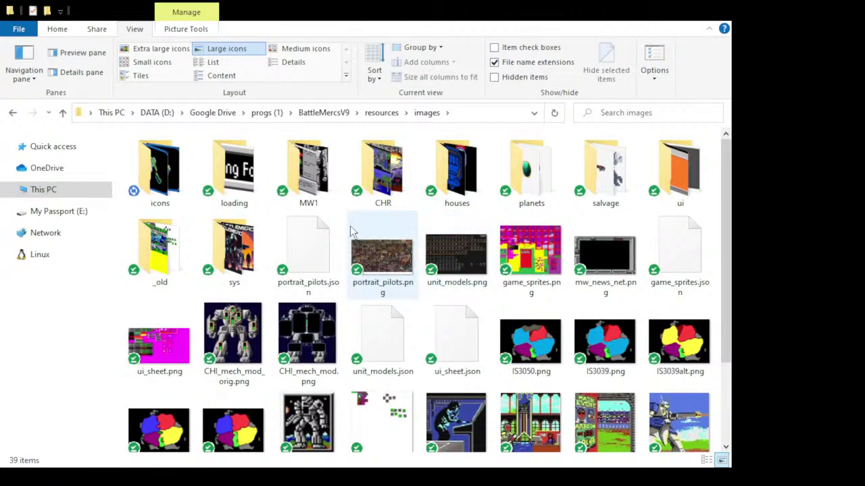
scroll(353, 251, down, 2)
scroll(352, 251, up, 2)
click(383, 114)
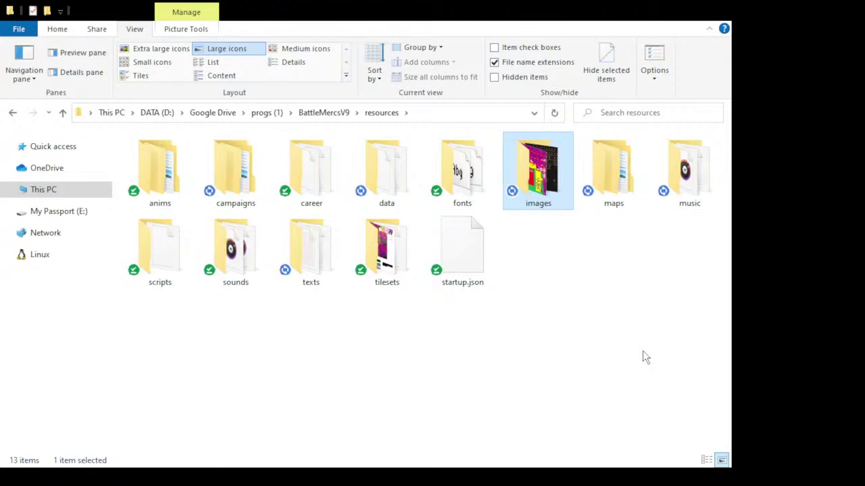
Open the campaigns folder and display its campaign subfolders as large icons.
click(226, 167)
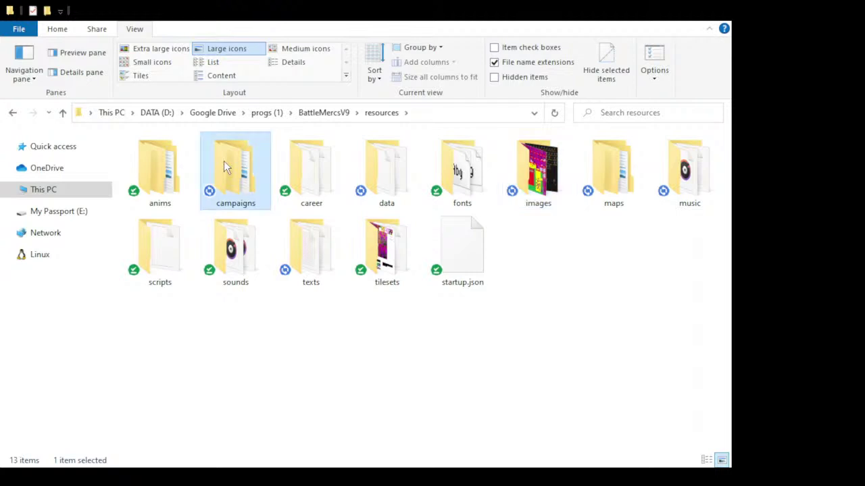
double_click(224, 161)
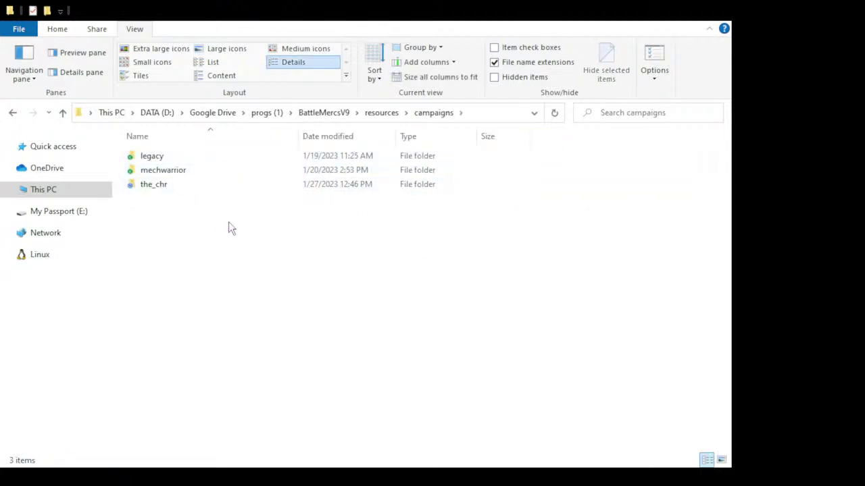
click(164, 158)
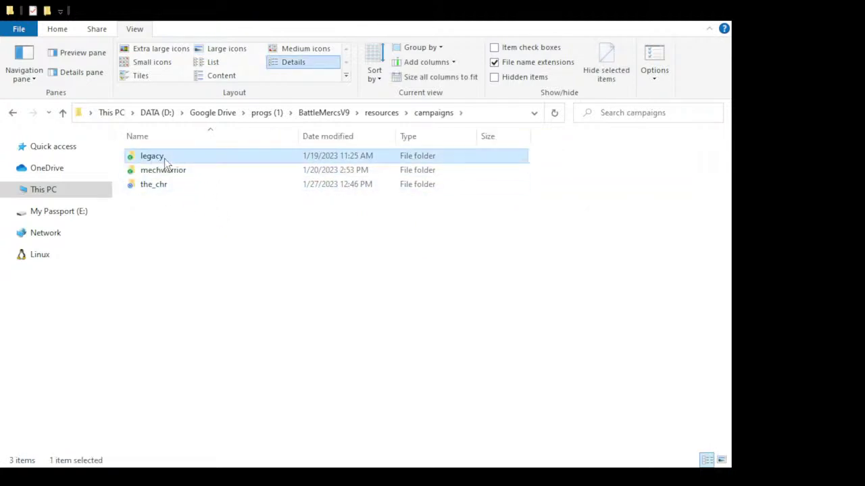
click(174, 172)
click(172, 184)
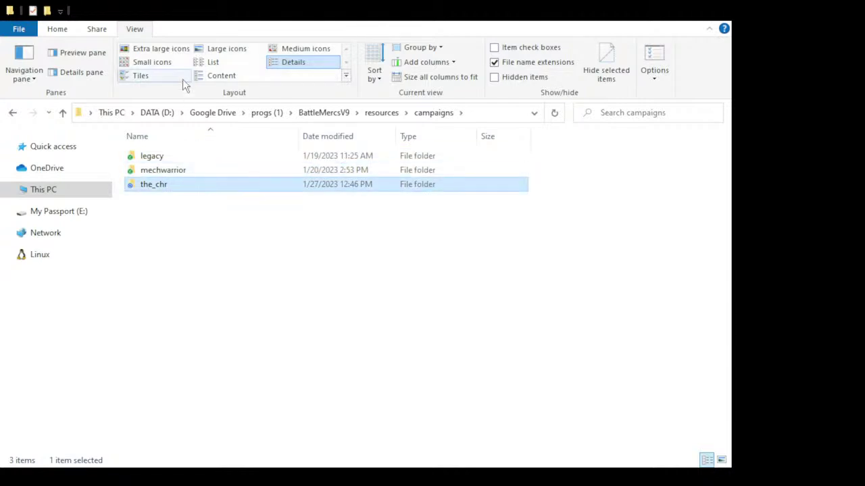
click(215, 50)
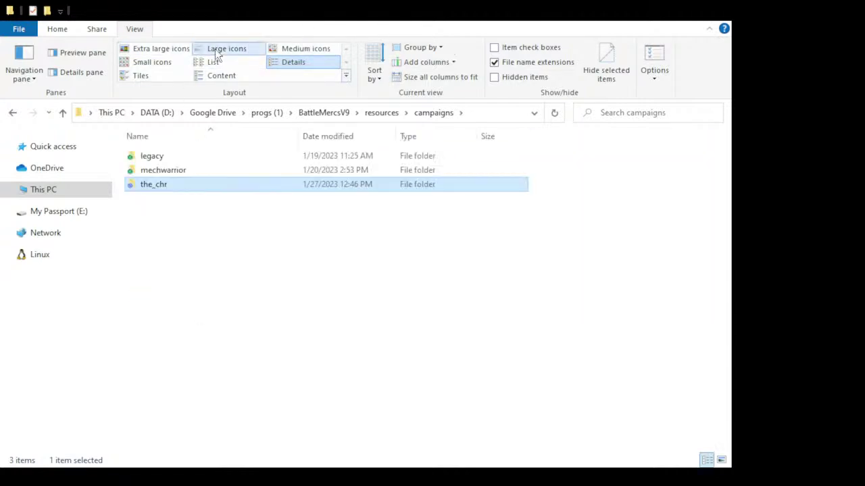
click(261, 251)
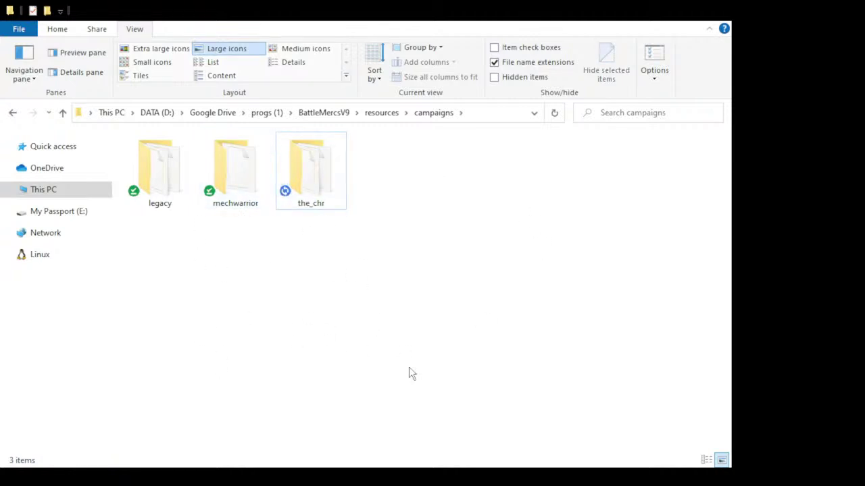
Show the legacy campaign folder's contents as large icons and open its images subfolder.
double_click(158, 185)
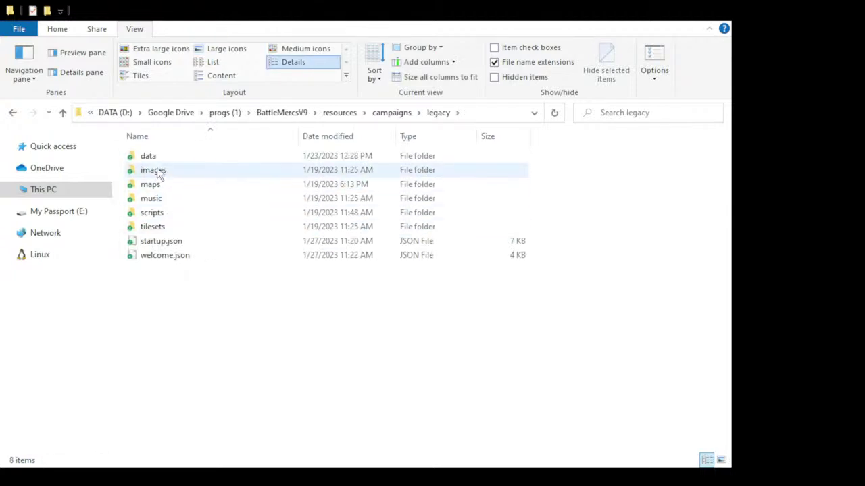
click(215, 47)
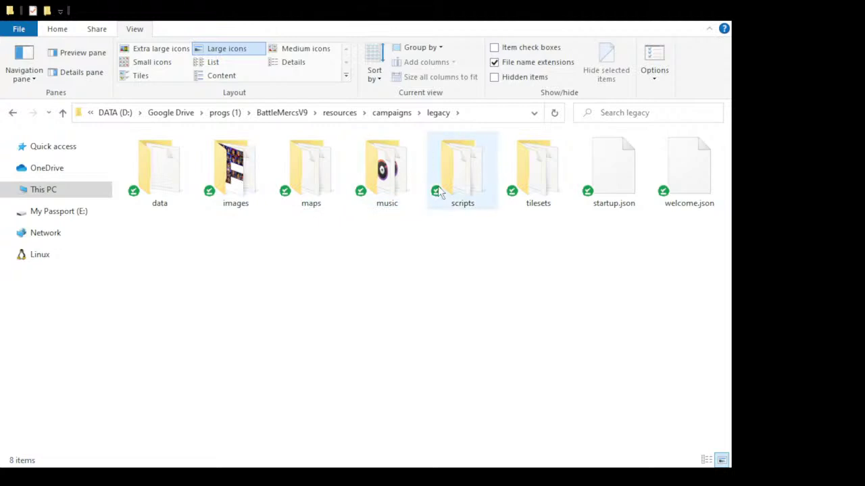
double_click(246, 177)
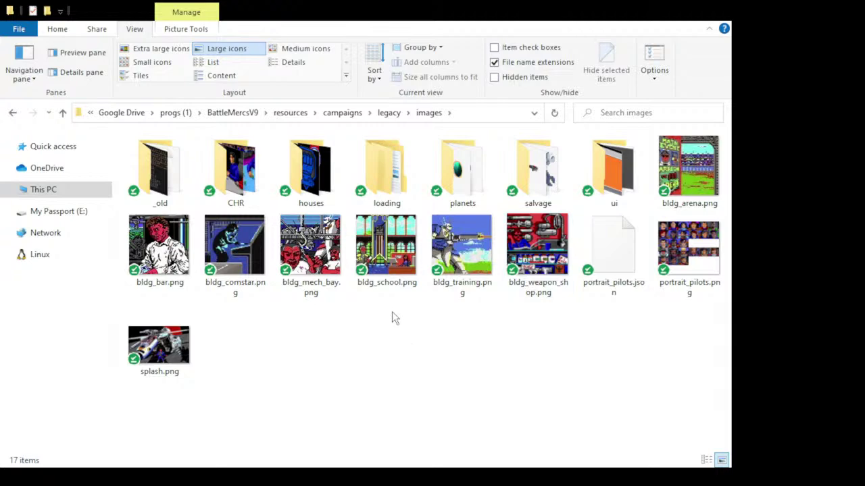
Go back to the main images folder in resources and point out the map images IS3050.png, IS3039.png and IS3039alt.png.
click(290, 114)
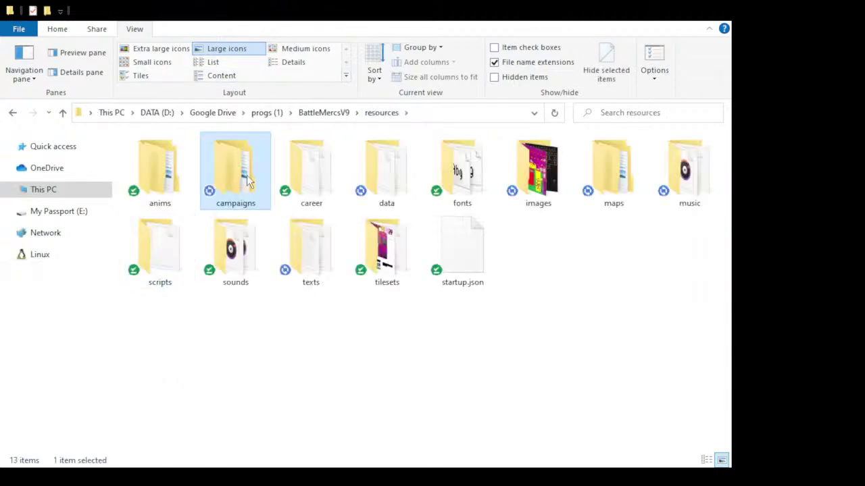
double_click(536, 172)
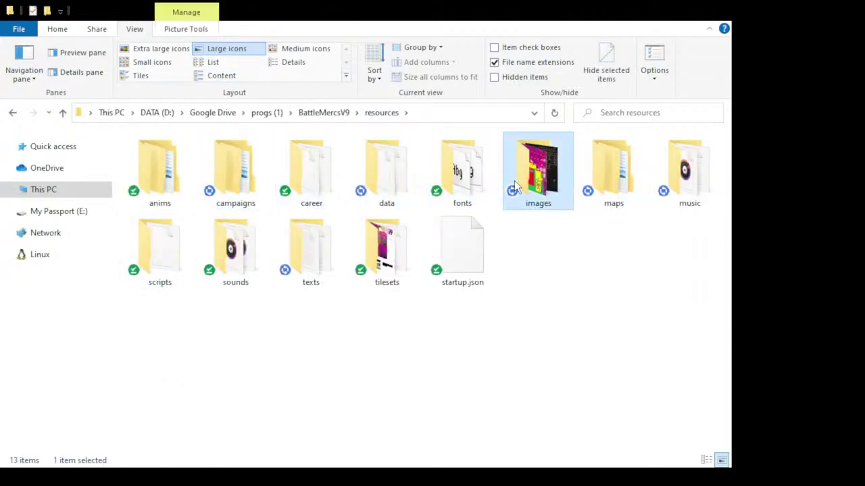
scroll(442, 318, down, 2)
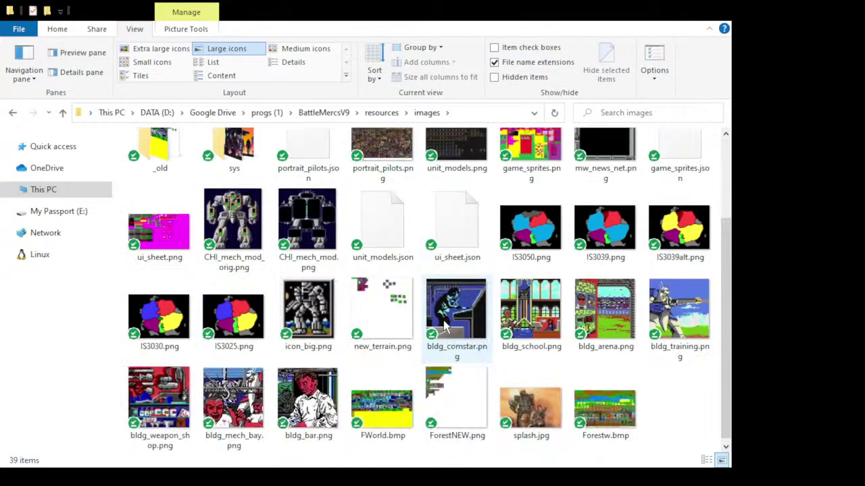
click(534, 233)
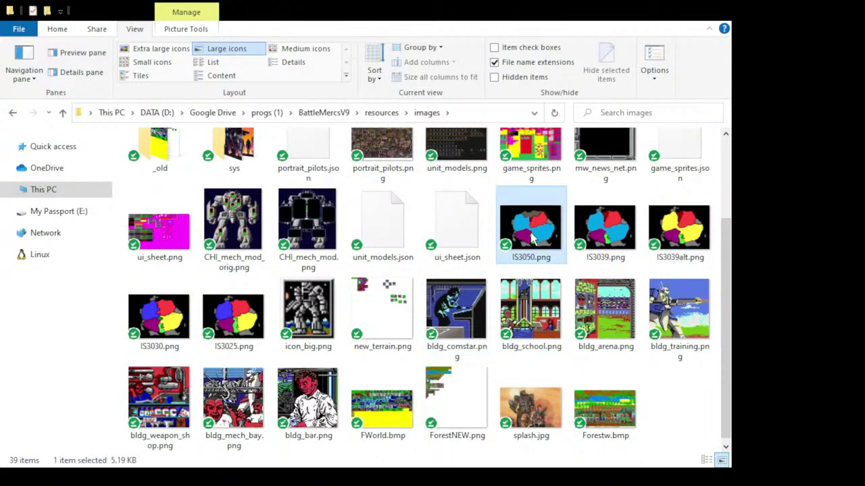
click(607, 226)
click(676, 233)
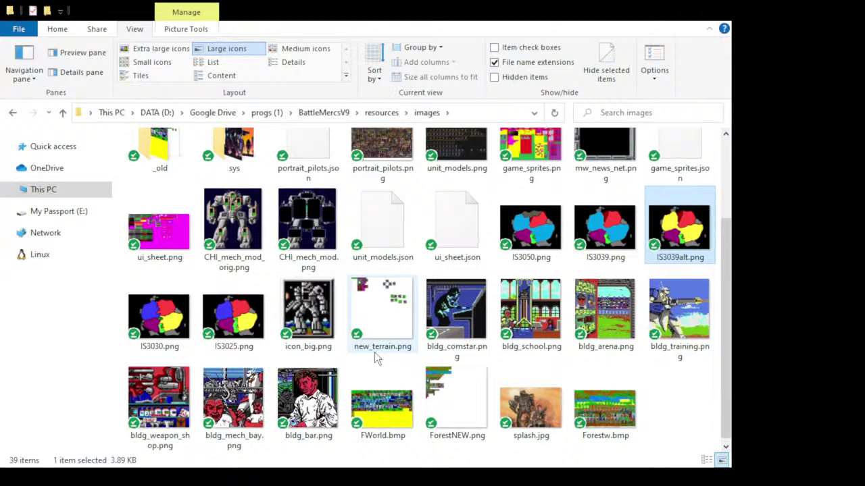
Go back to the images folder of the legacy campaign to view its contents.
click(11, 114)
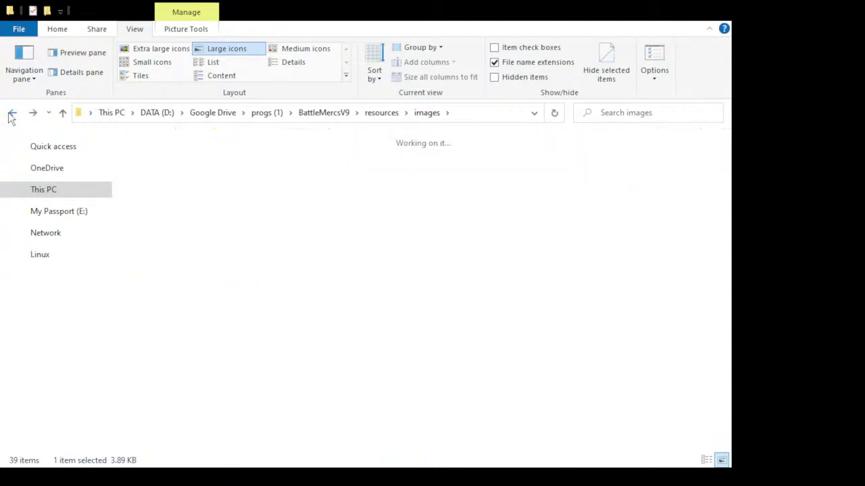
click(12, 114)
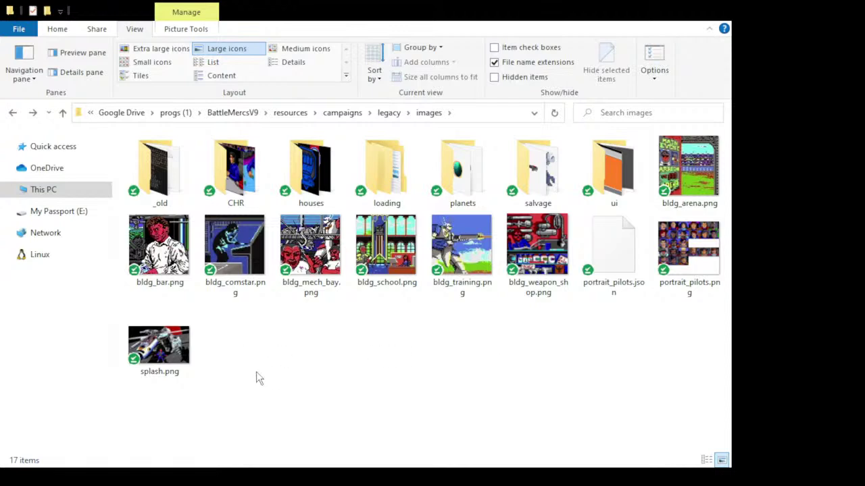
Open the main images folder in resources and point out the map images IS3050.png and IS3025.png.
click(290, 112)
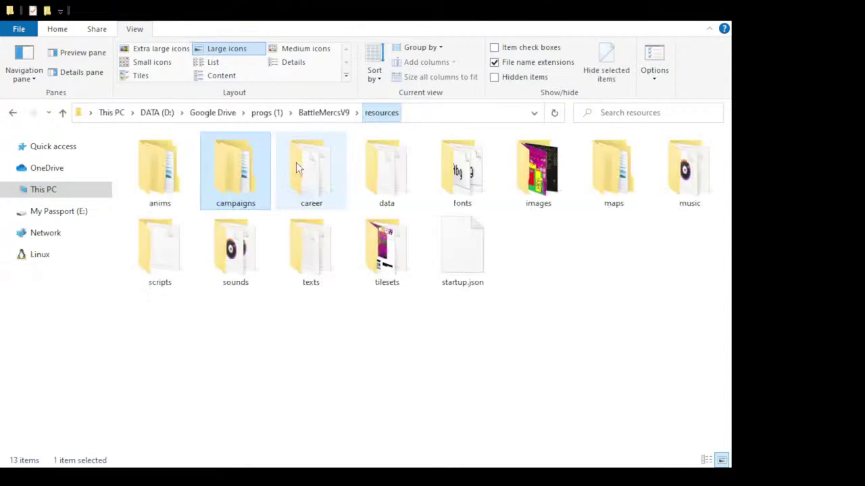
double_click(550, 177)
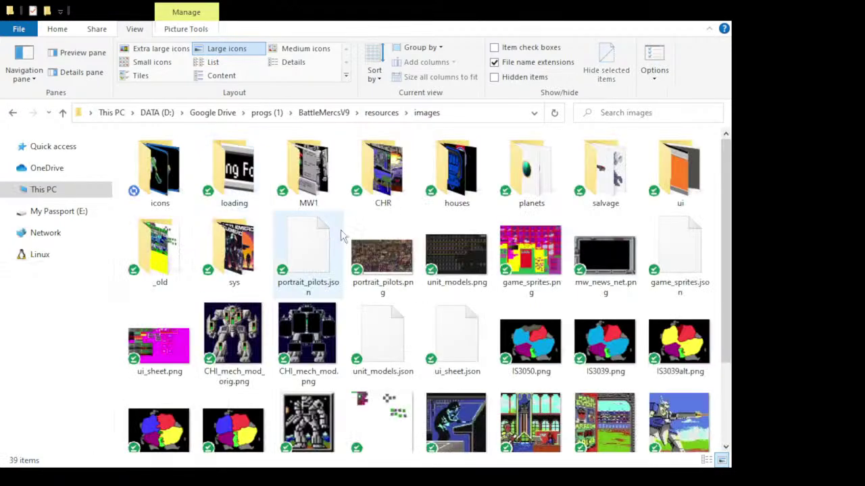
click(548, 362)
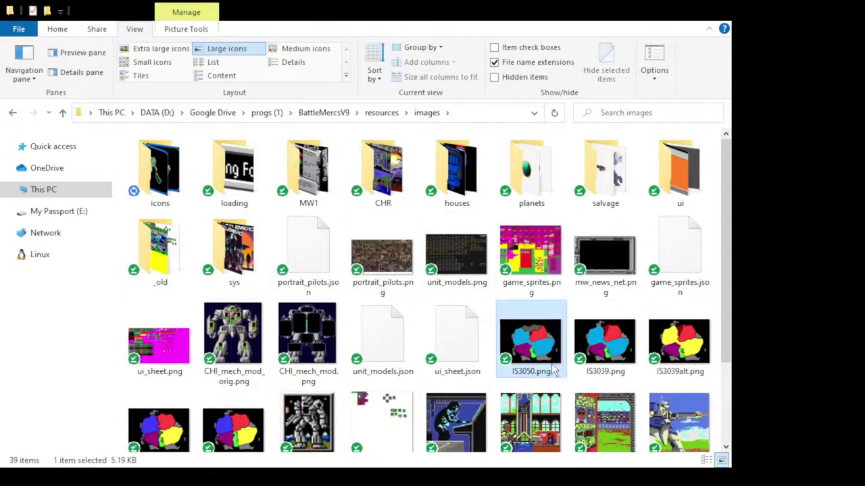
scroll(524, 348, down, 3)
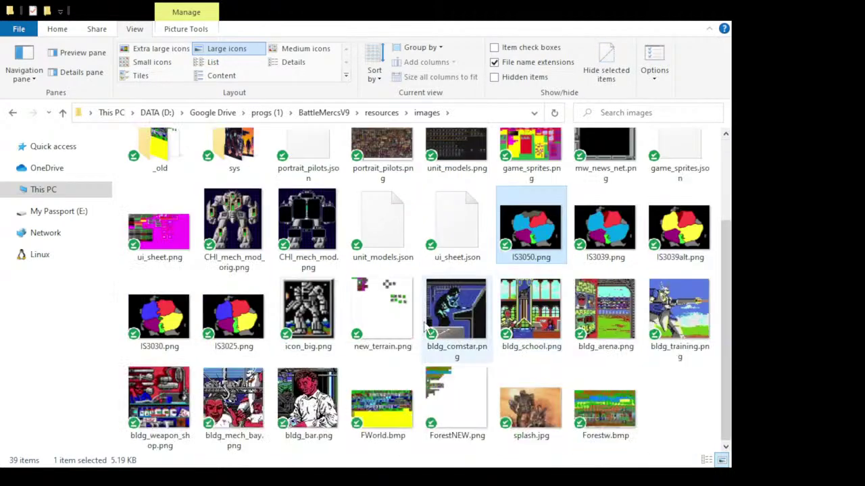
click(240, 325)
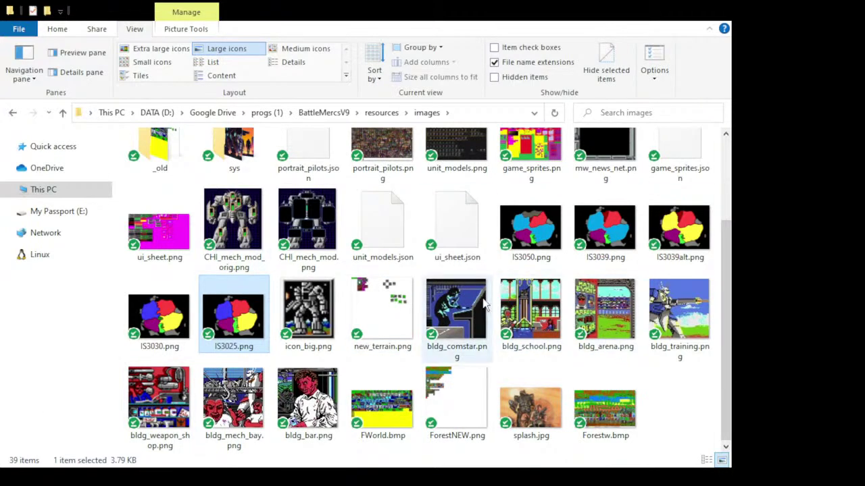
scroll(485, 306, up, 3)
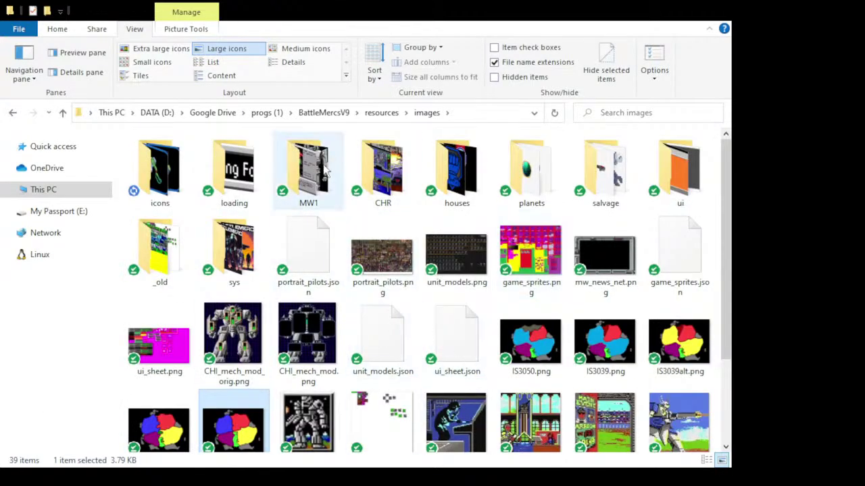
Return to the resources folder and open the legacy campaign's images subfolder.
click(380, 113)
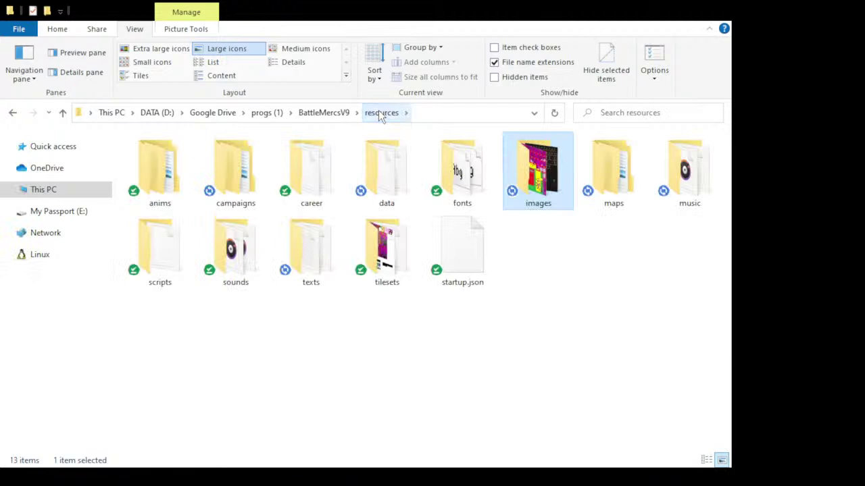
double_click(243, 177)
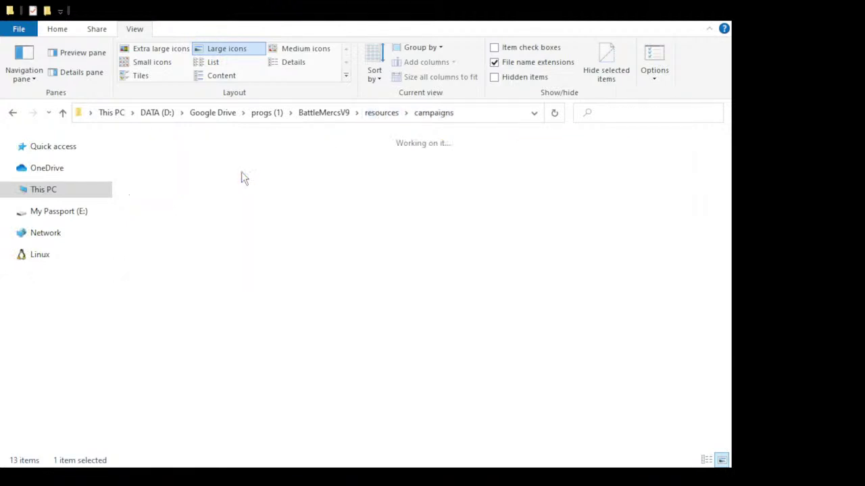
double_click(170, 171)
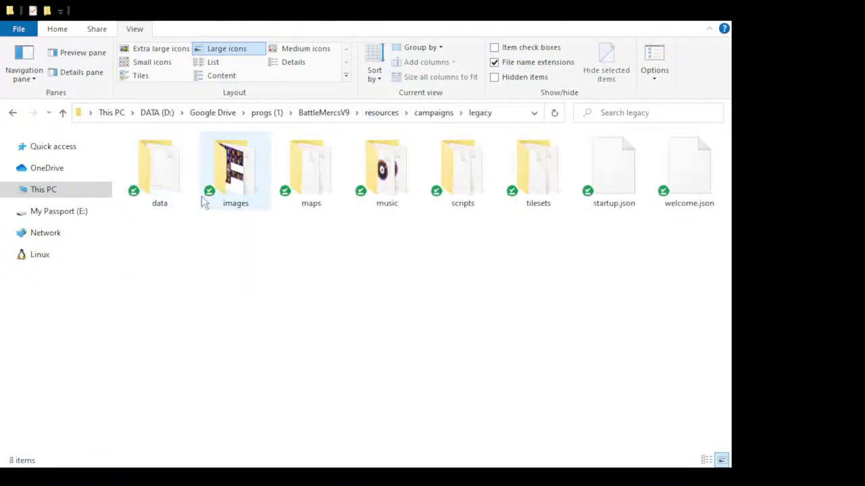
double_click(235, 179)
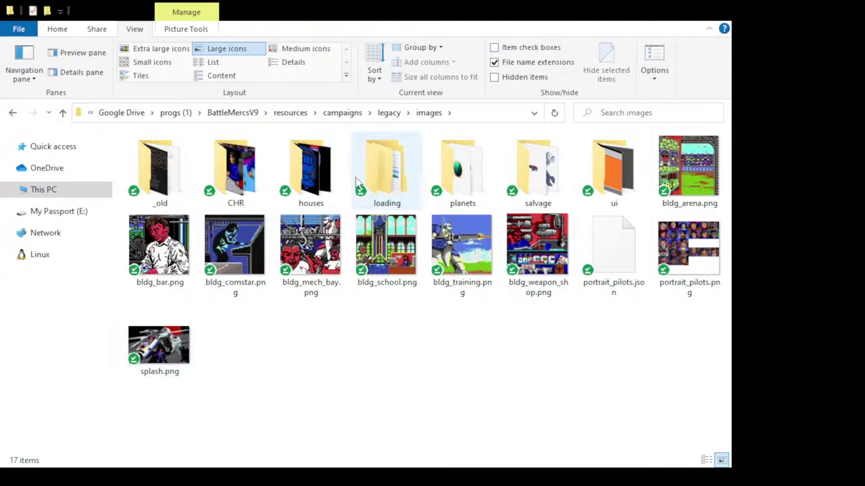
Go to the main images folder in resources and copy IS3025.png.
click(291, 113)
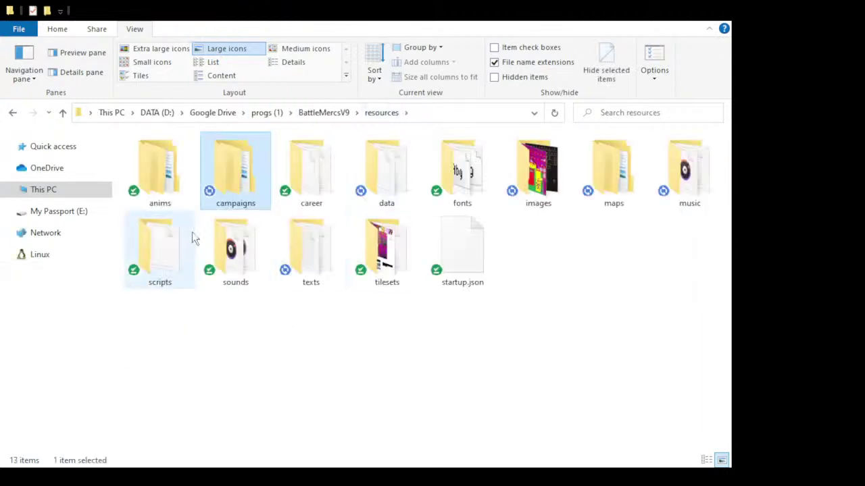
click(530, 185)
double_click(531, 185)
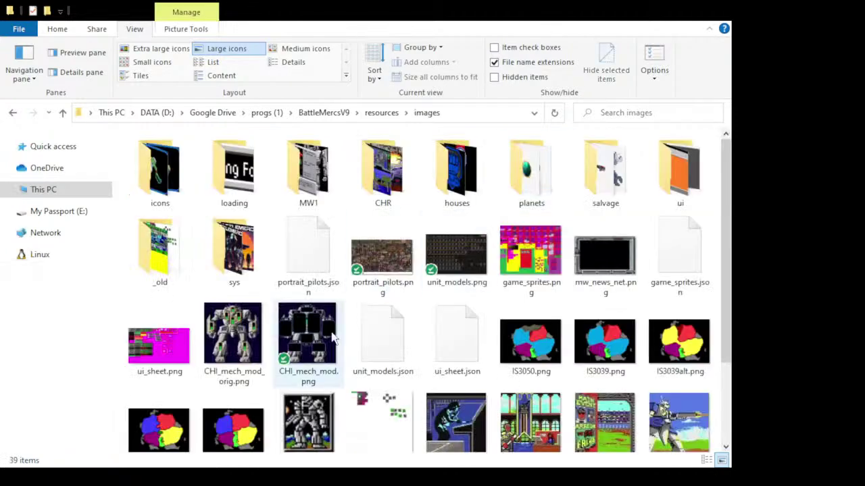
scroll(235, 327, down, 2)
click(235, 328)
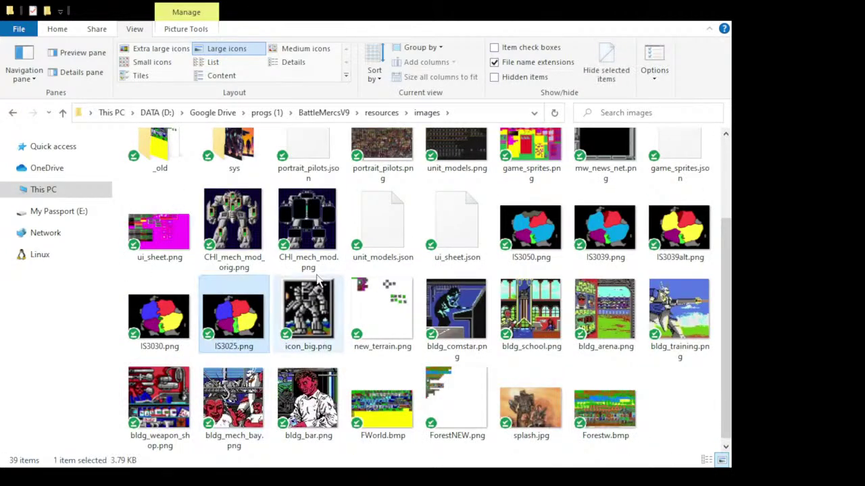
Open the legacy campaign's images folder and paste the copied IS3025.png into it.
click(340, 113)
key(Return)
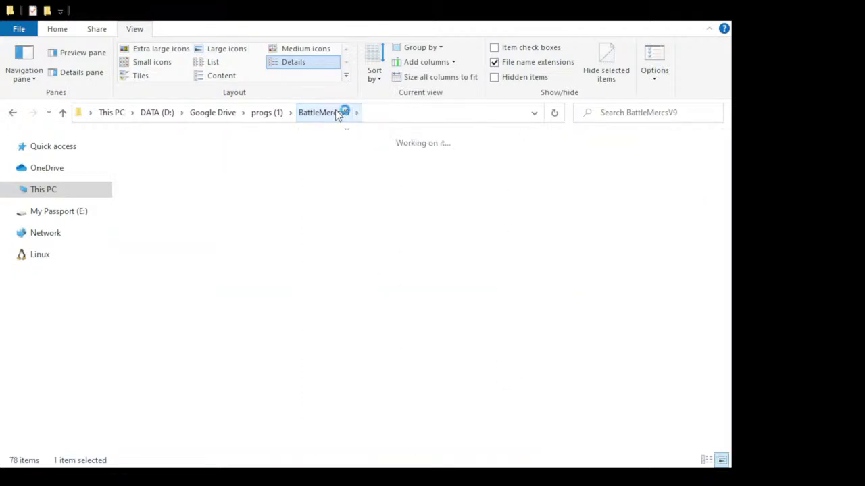
click(223, 175)
double_click(223, 177)
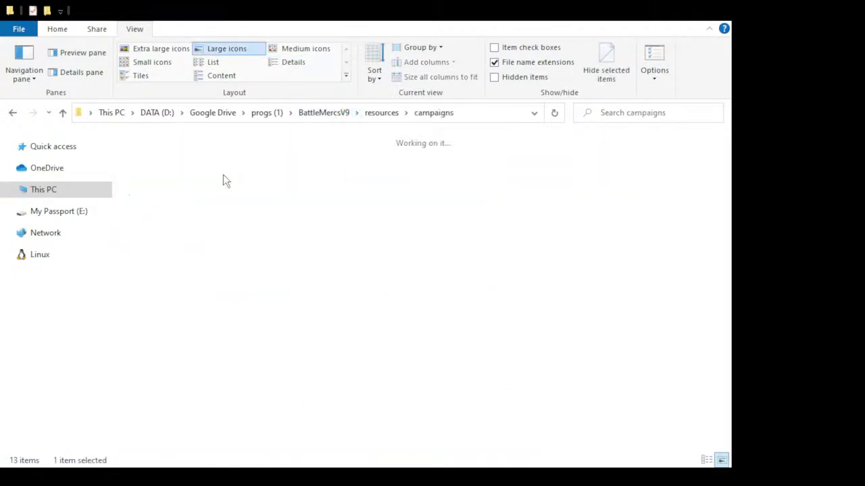
click(151, 168)
double_click(150, 164)
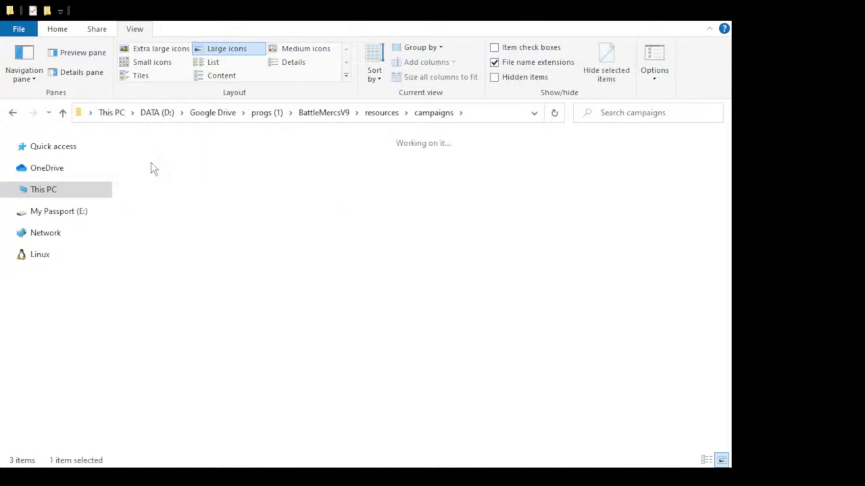
click(264, 176)
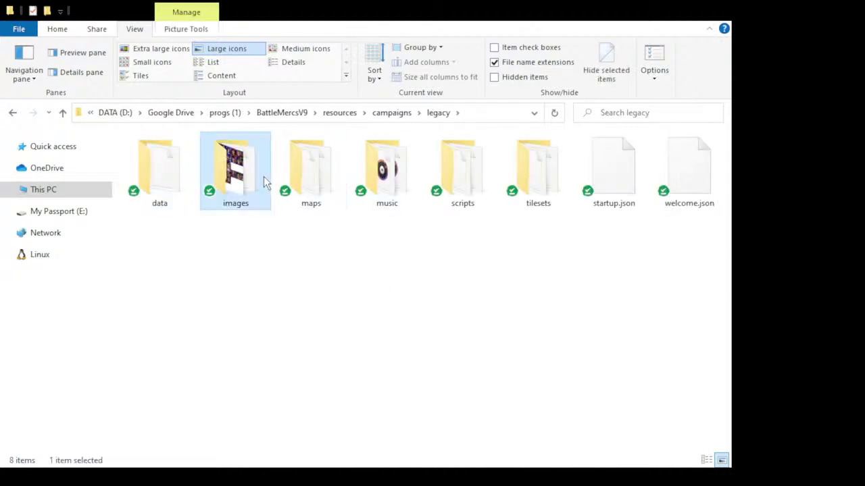
double_click(263, 177)
key(ctrl+v)
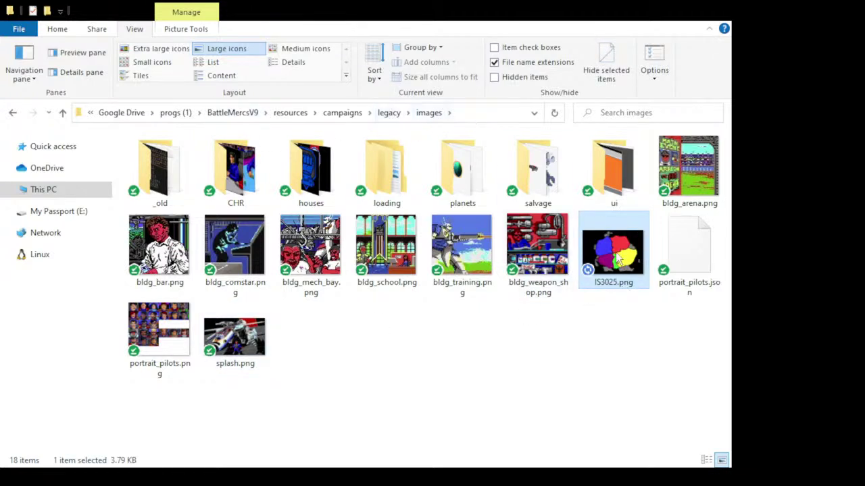
Delete IS3025.png from the legacy campaign's images folder.
click(519, 382)
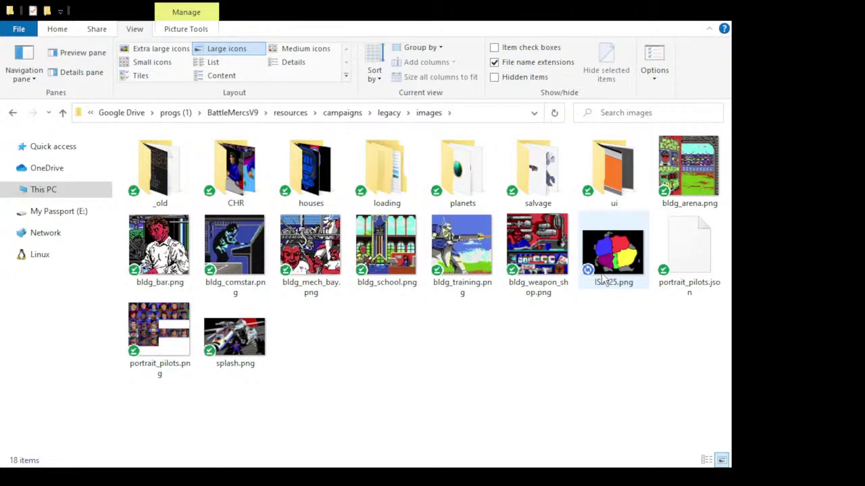
drag(635, 333, 592, 264)
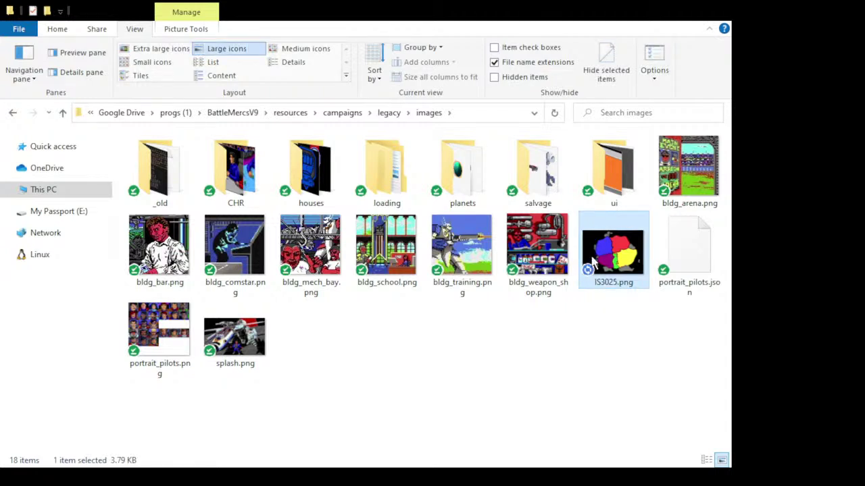
key(Delete)
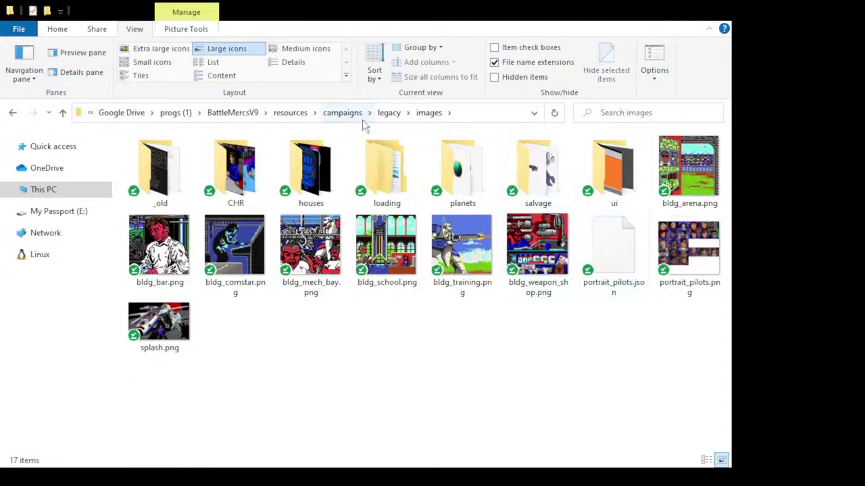
View the arena subfolder of the texts folder in resources and return to the resources folder.
click(292, 112)
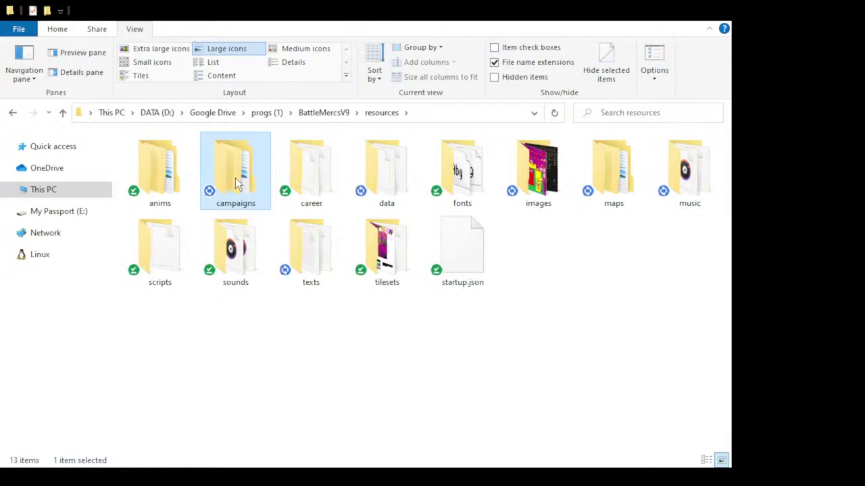
double_click(311, 258)
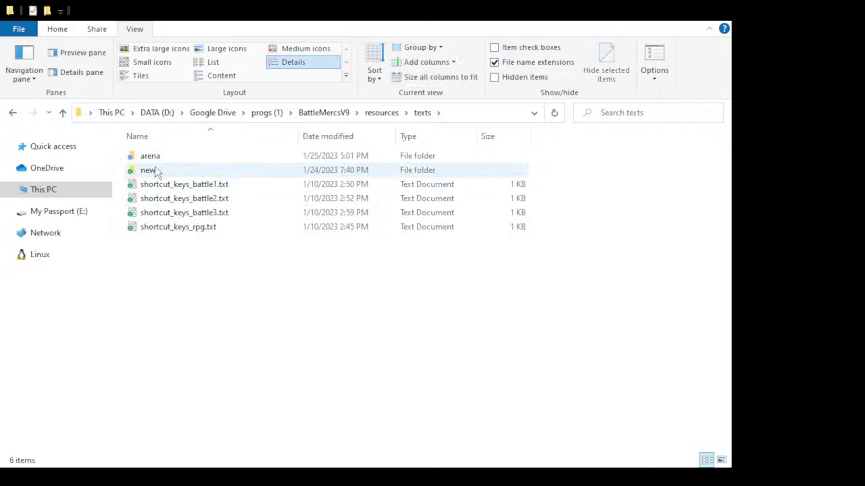
double_click(156, 155)
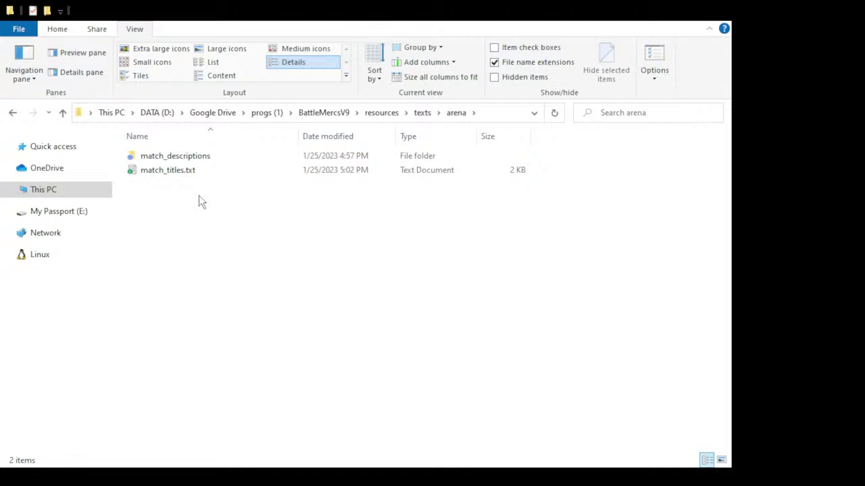
click(381, 113)
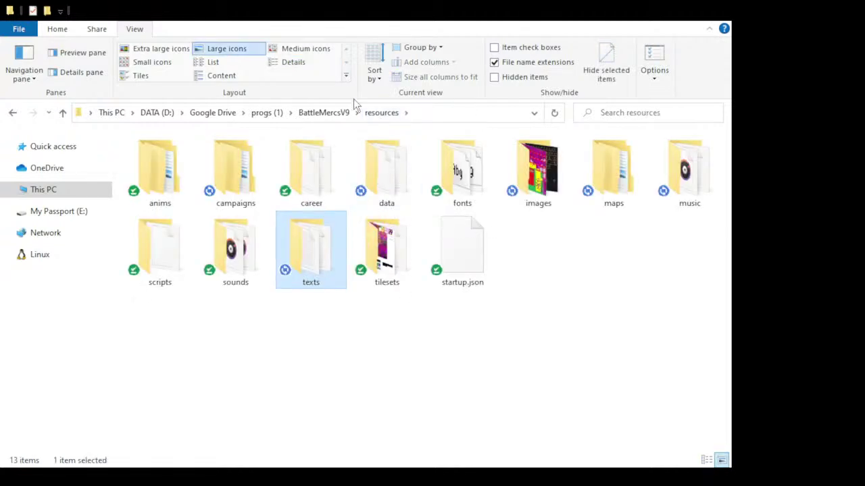
Point out the sounds folder in resources and clear the selection.
click(568, 316)
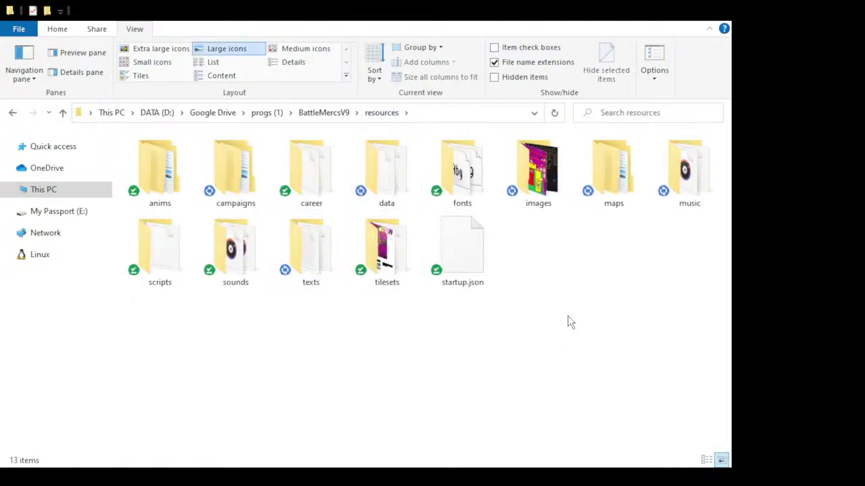
click(231, 249)
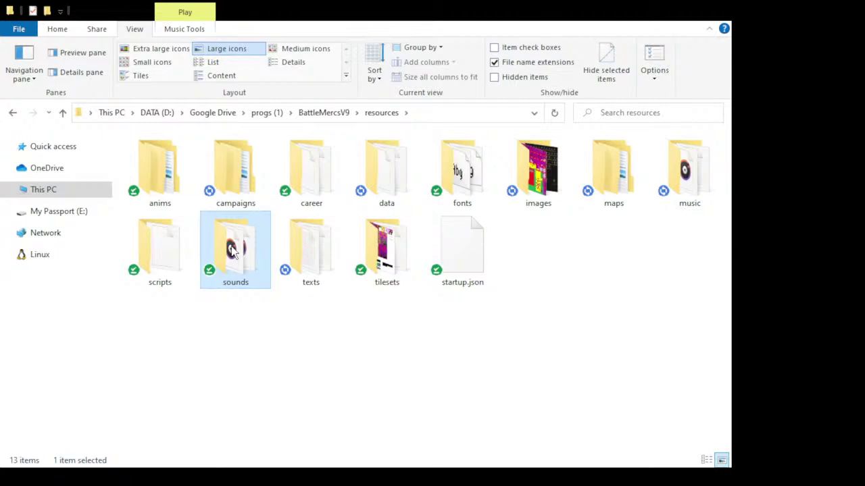
click(589, 265)
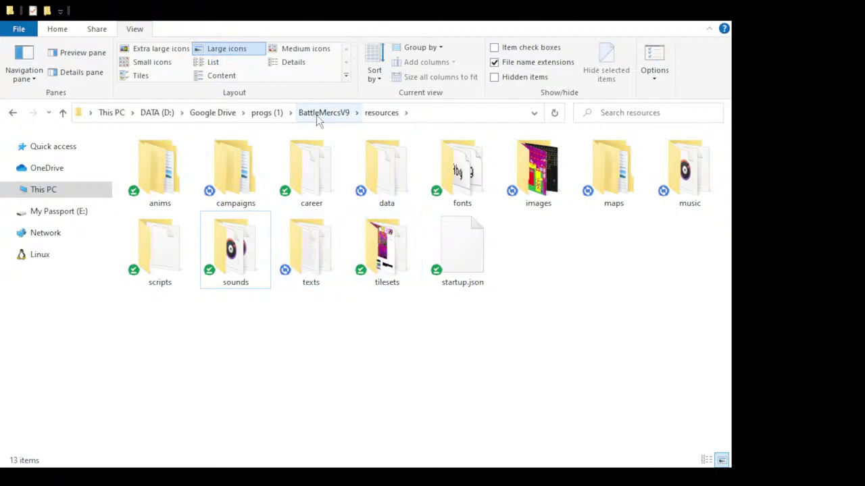
Open the legacy campaign's maps folder and look through its map and mission files.
double_click(216, 177)
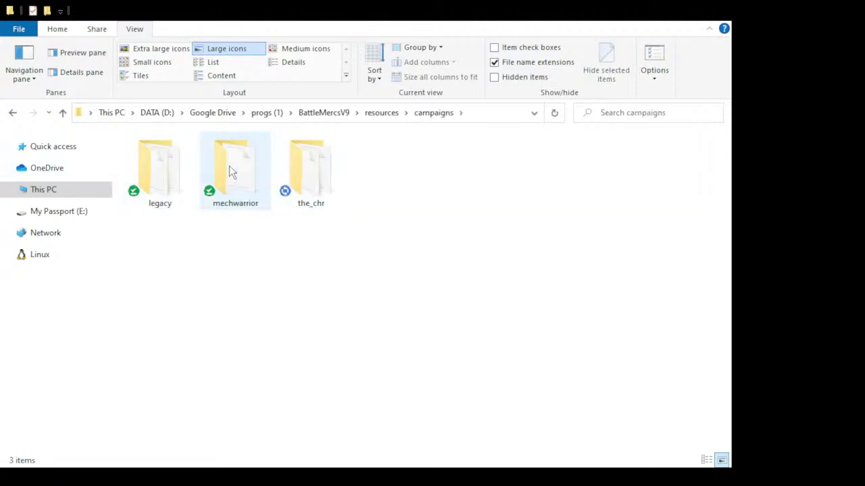
double_click(174, 169)
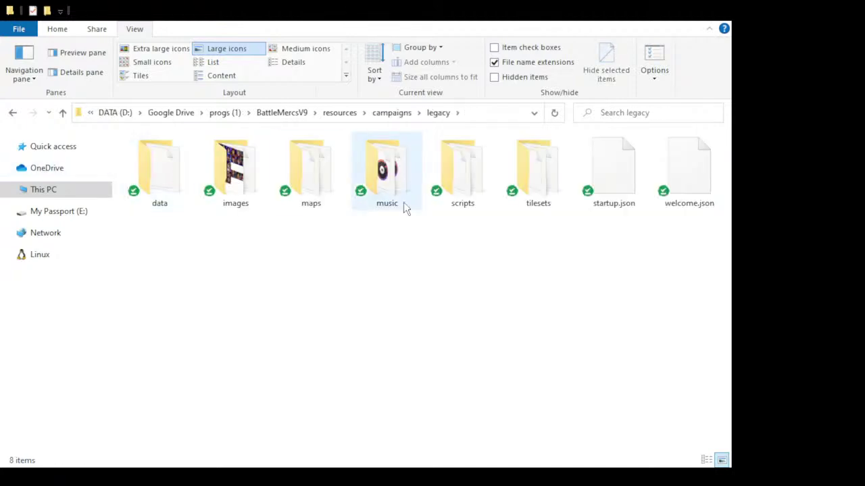
double_click(330, 177)
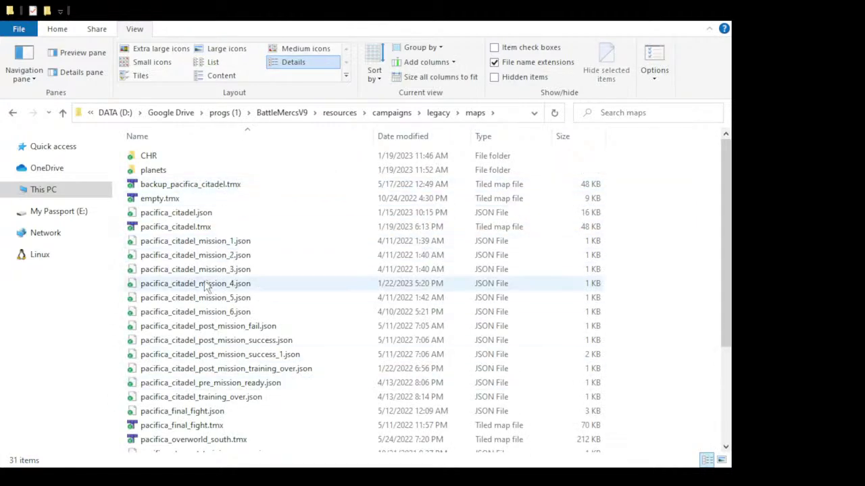
scroll(206, 304, down, 3)
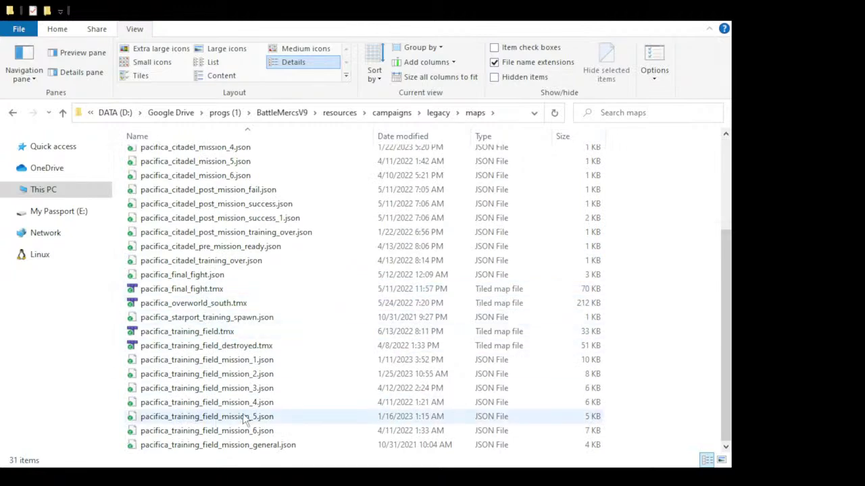
scroll(210, 202, up, 3)
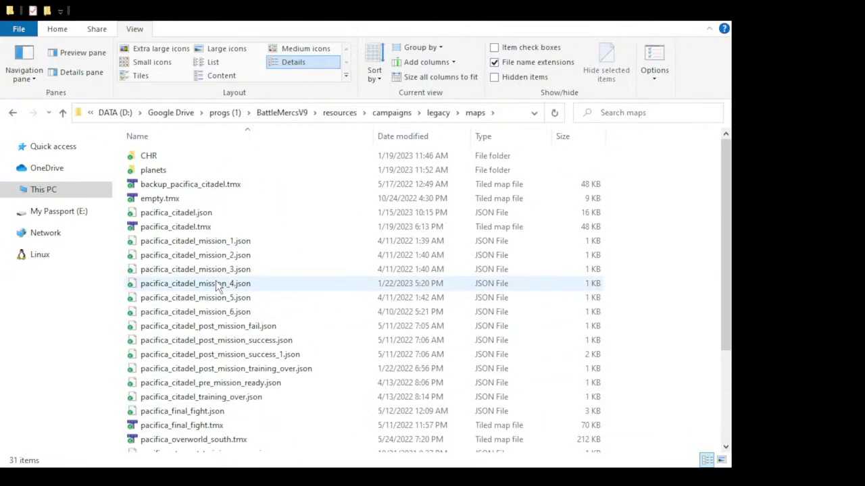
Return to the legacy campaign folder and reopen its maps folder to review the map files again.
click(438, 114)
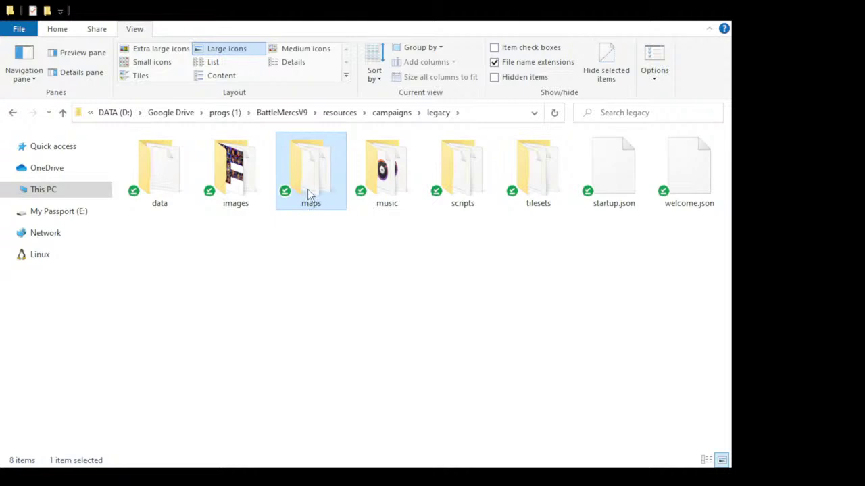
double_click(300, 167)
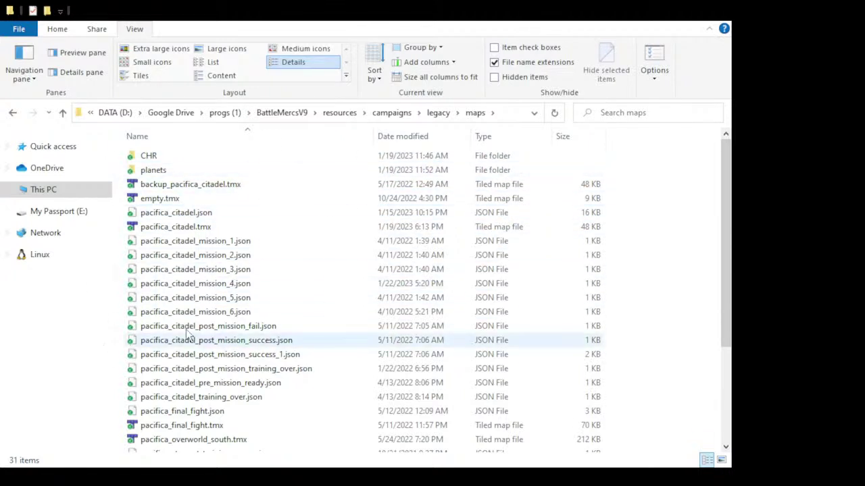
Open defense_urban_01.tmx from the contracts/defense subfolder of the main resources maps folder in Tiled.
click(332, 113)
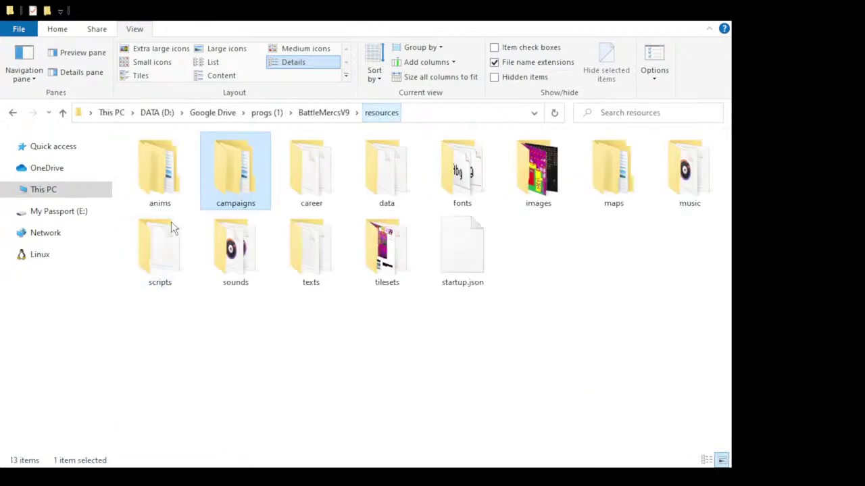
double_click(621, 189)
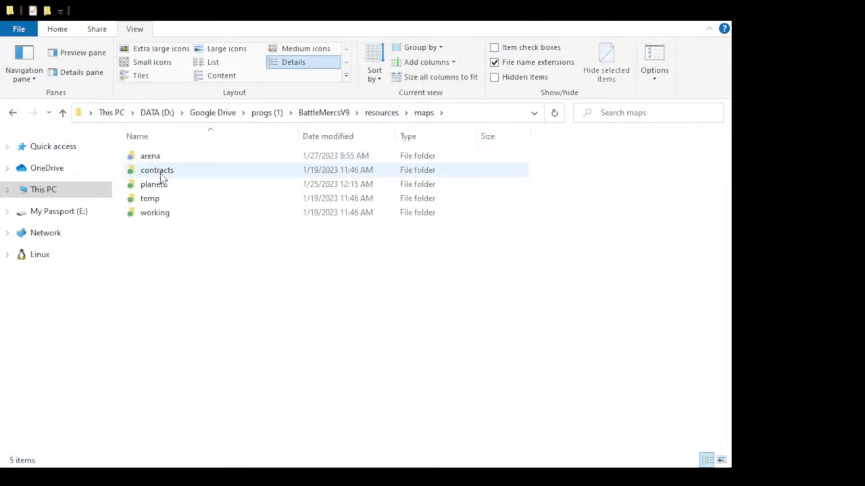
double_click(162, 173)
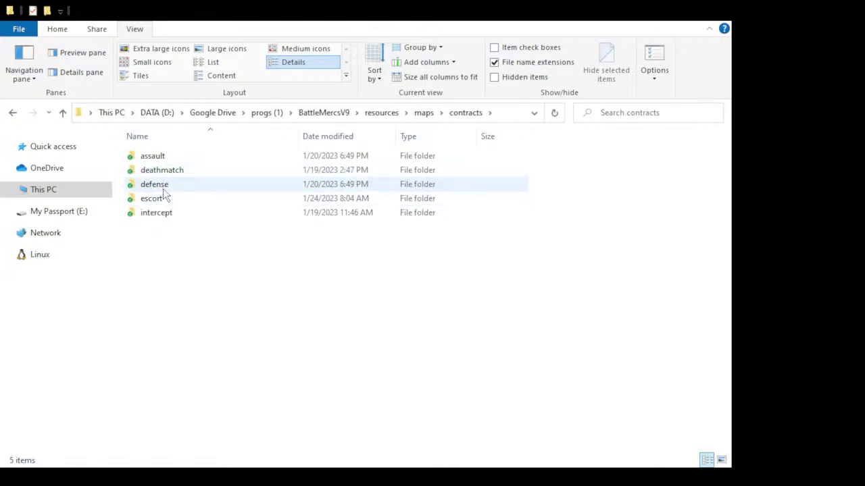
double_click(162, 185)
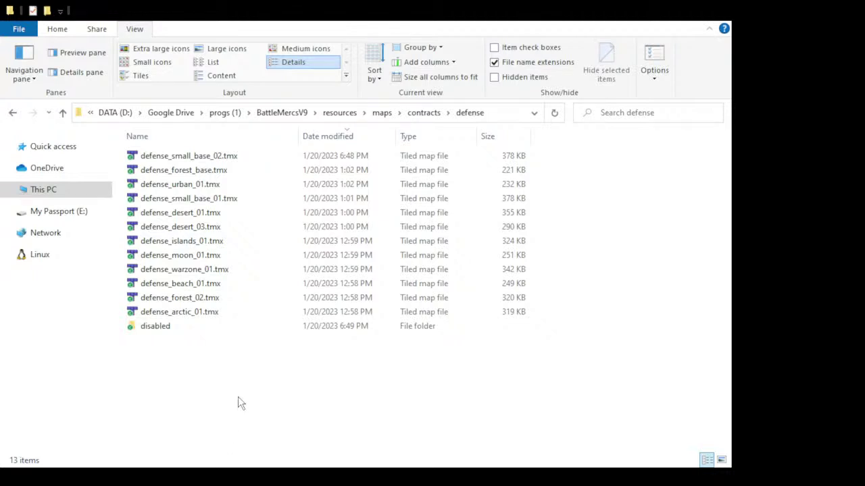
click(181, 186)
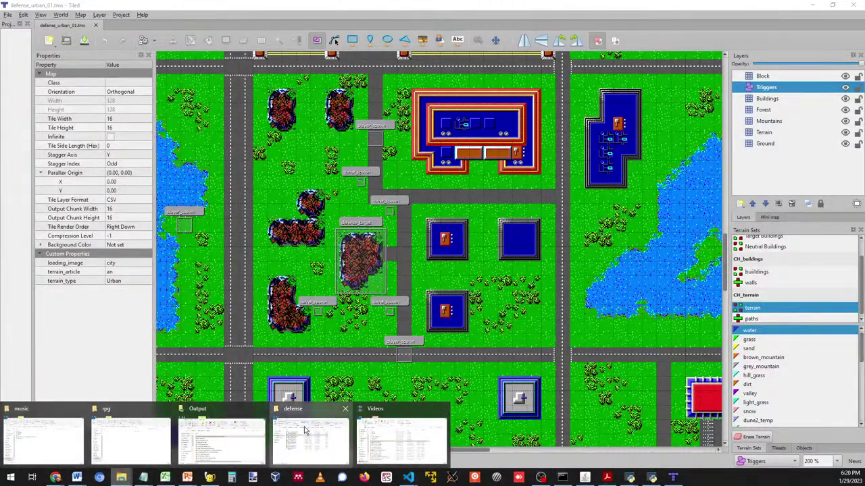
Bring up the defense folder window briefly and return to the urban defense map in Tiled.
click(304, 415)
drag(426, 95, 446, 106)
click(627, 98)
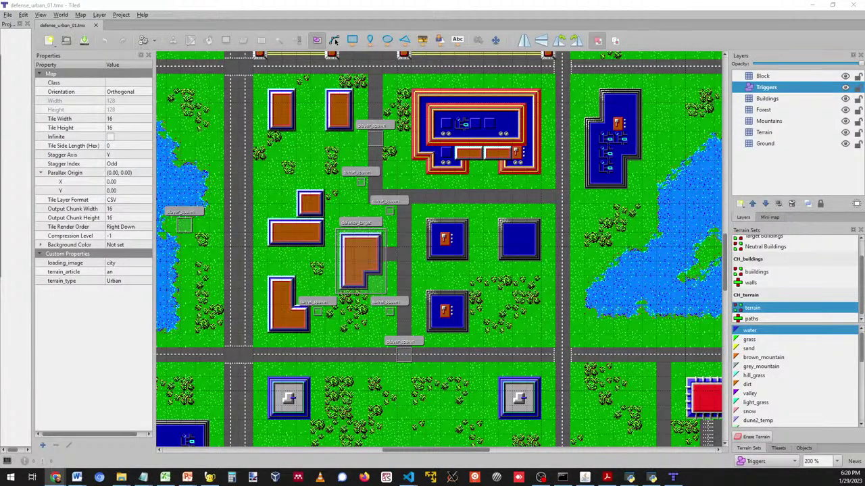
Switch to the browser, look through the Tiled website at mapeditor.org from features to sponsors, and return to the map.
key(alt+Tab)
double_click(520, 92)
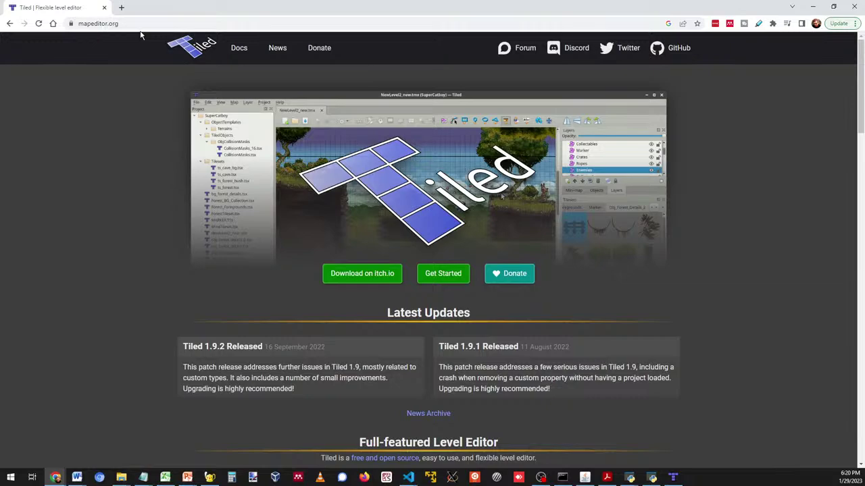
scroll(299, 241, down, 7)
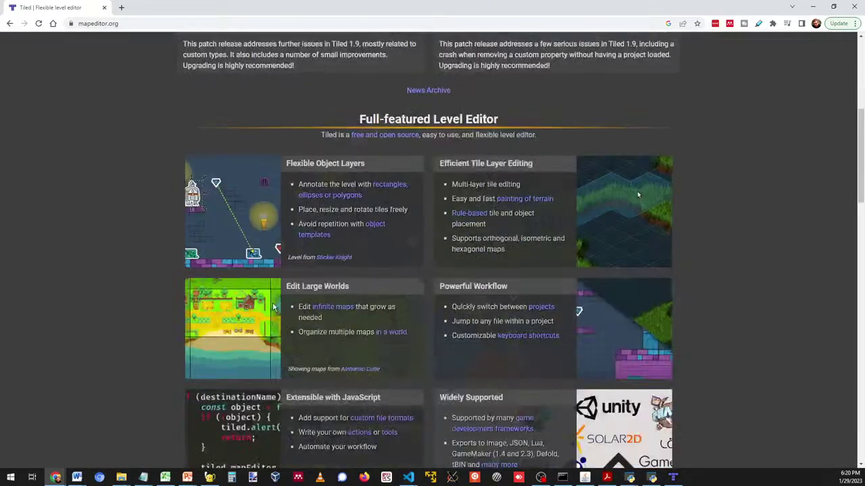
scroll(142, 309, up, 2)
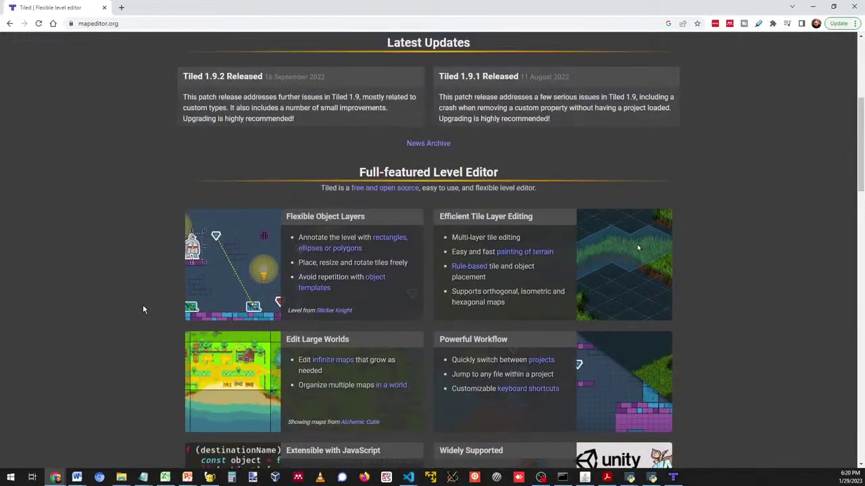
scroll(142, 310, down, 2)
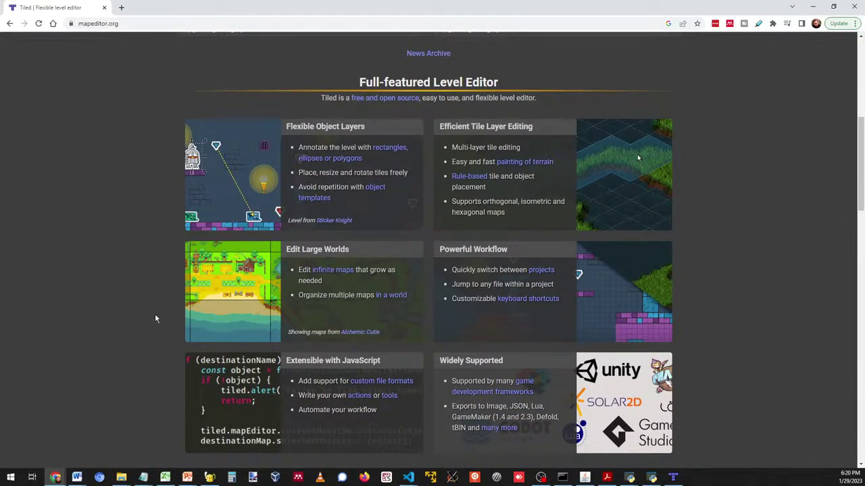
scroll(155, 316, down, 3)
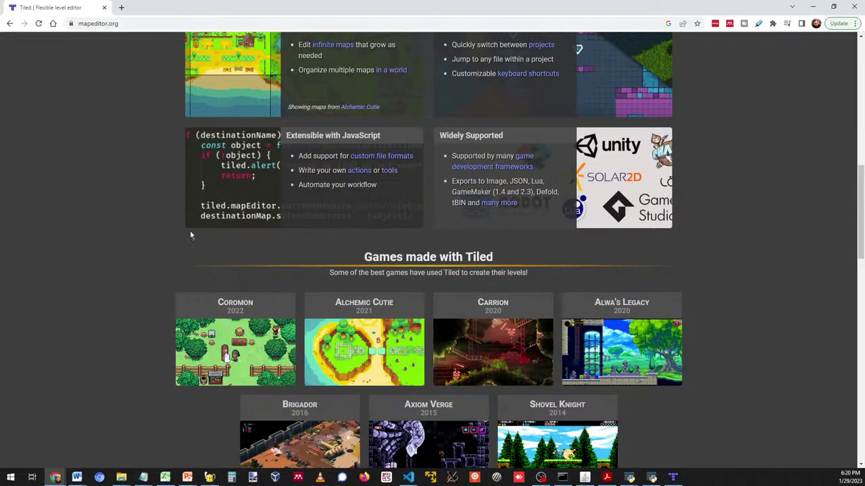
scroll(114, 279, down, 7)
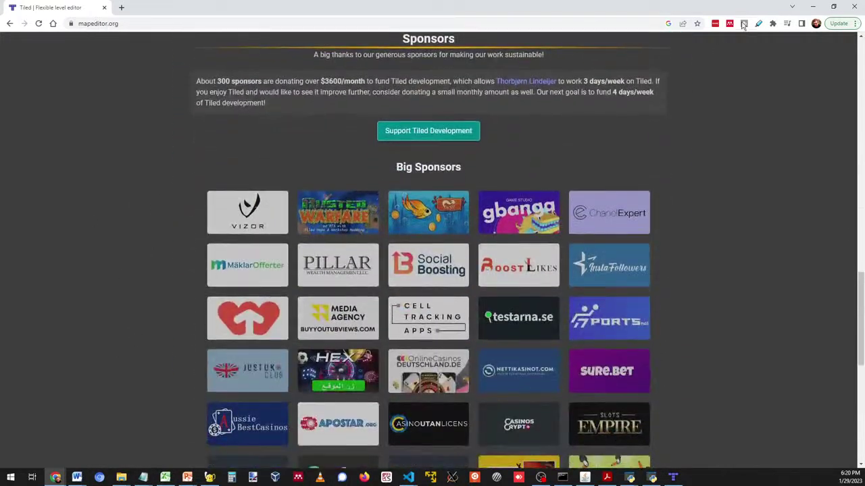
click(813, 6)
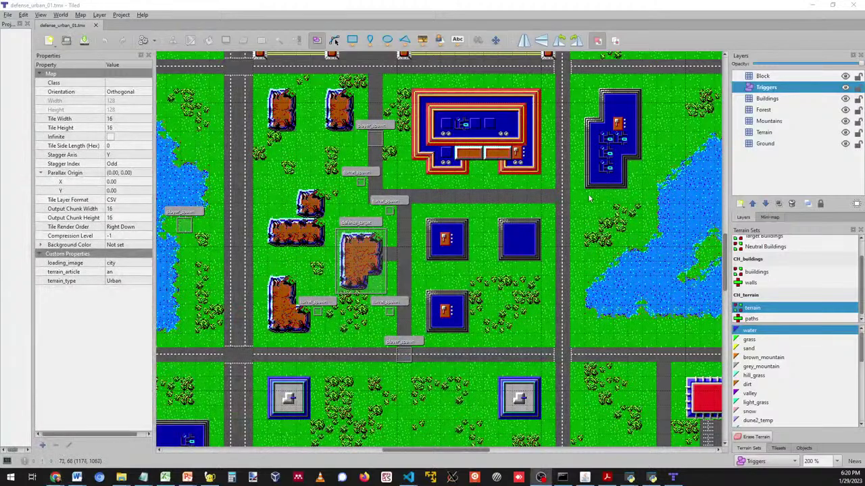
Survey the urban defense map across its residential blocks, lakes, forests, mountains, river and walled base.
drag(429, 450, 500, 471)
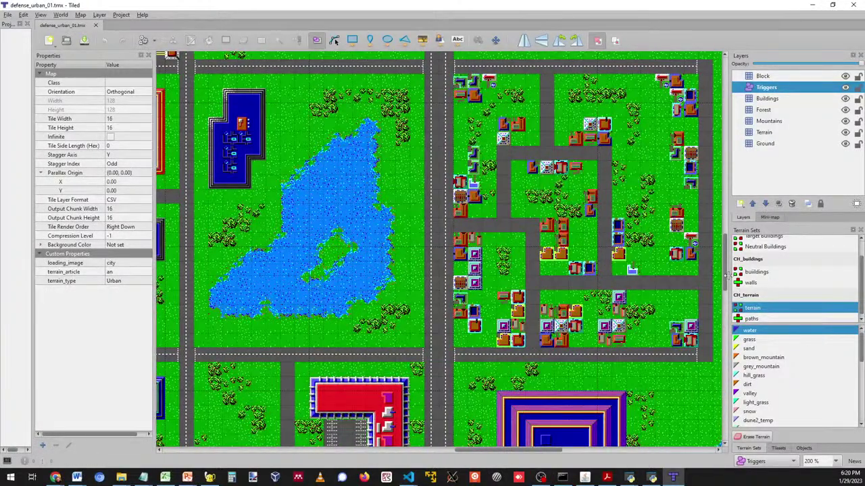
drag(727, 276, 724, 230)
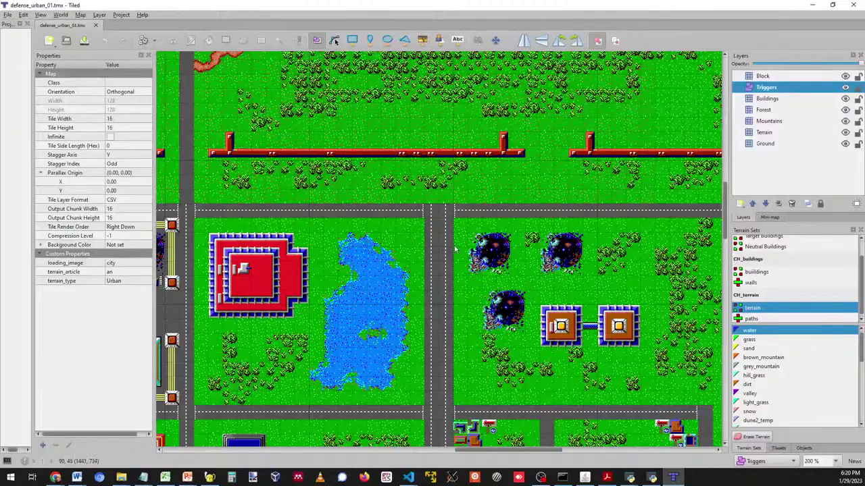
scroll(437, 298, up, 10)
scroll(436, 297, down, 4)
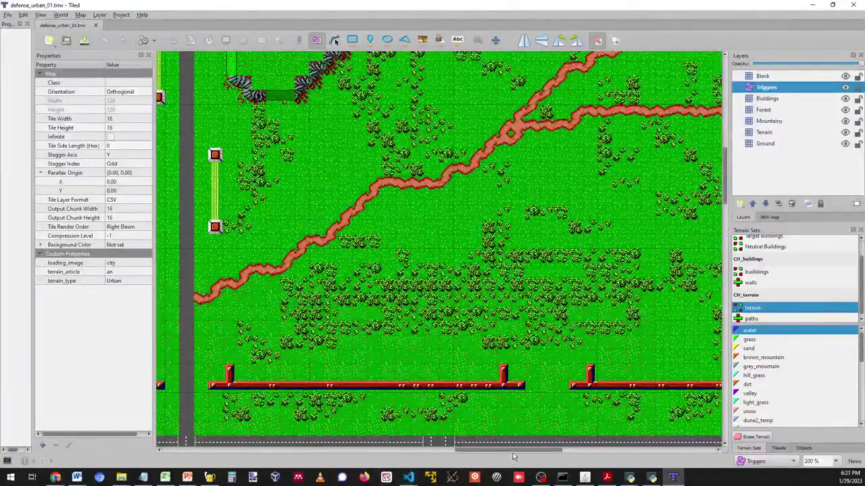
scroll(524, 452, up, 2)
drag(524, 456, 456, 456)
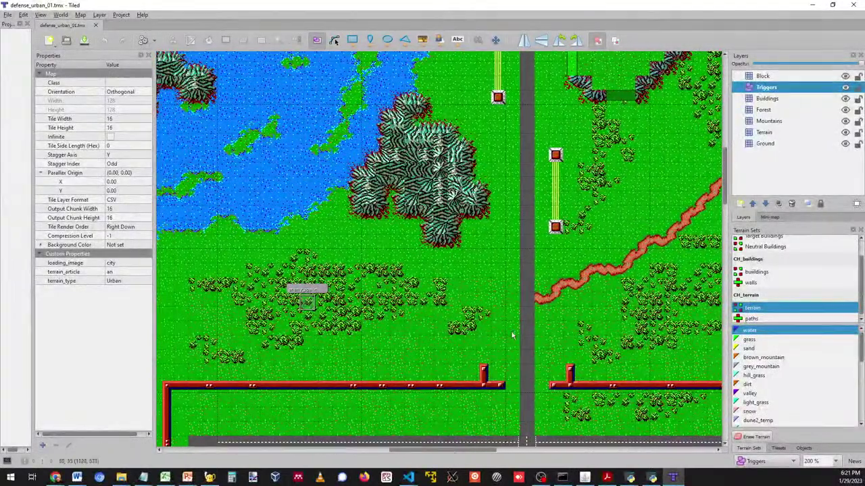
scroll(455, 372, down, 3)
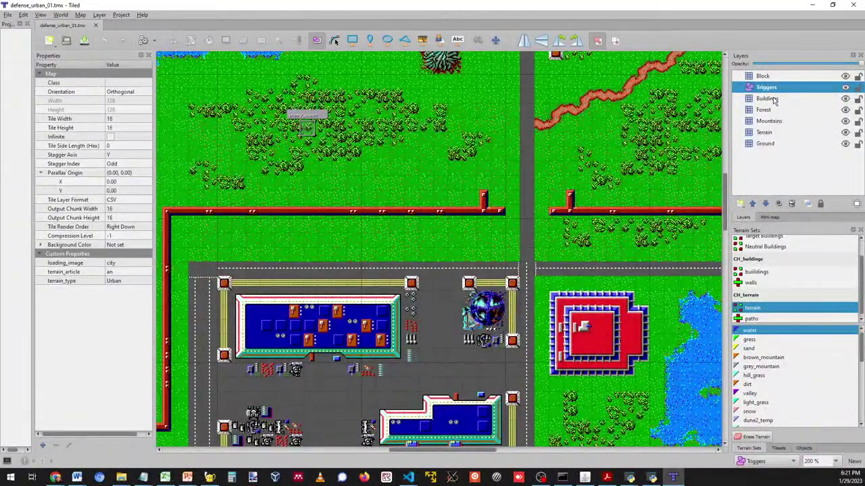
Go through the map's lower tile layers by selecting Ground, Terrain and Mountains in turn.
click(764, 144)
click(765, 132)
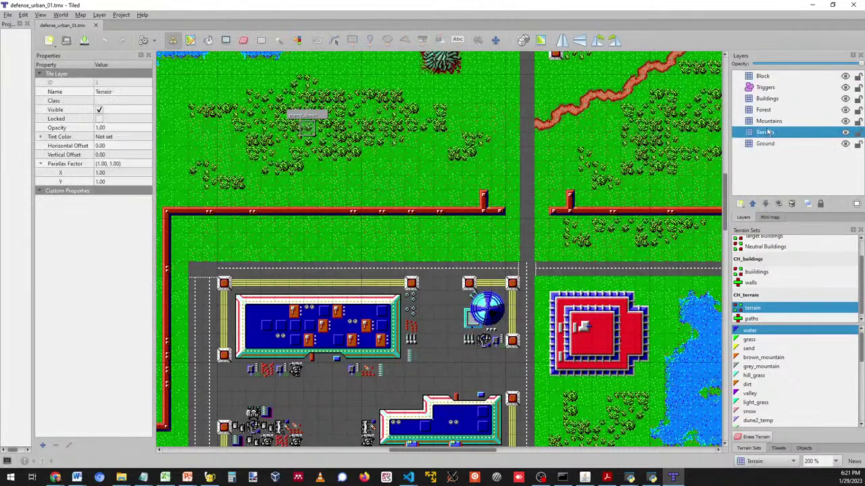
click(767, 122)
Try painting sand on the Terrain layer along the red wall north of the base, and undo it.
click(768, 133)
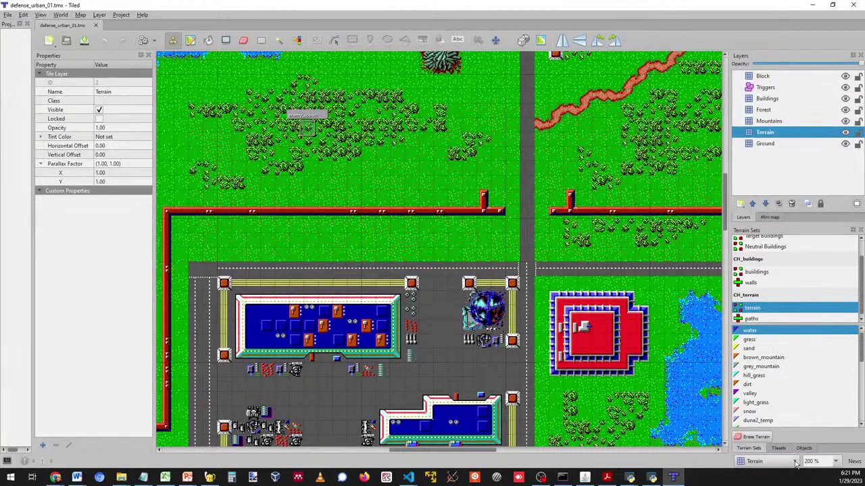
click(749, 348)
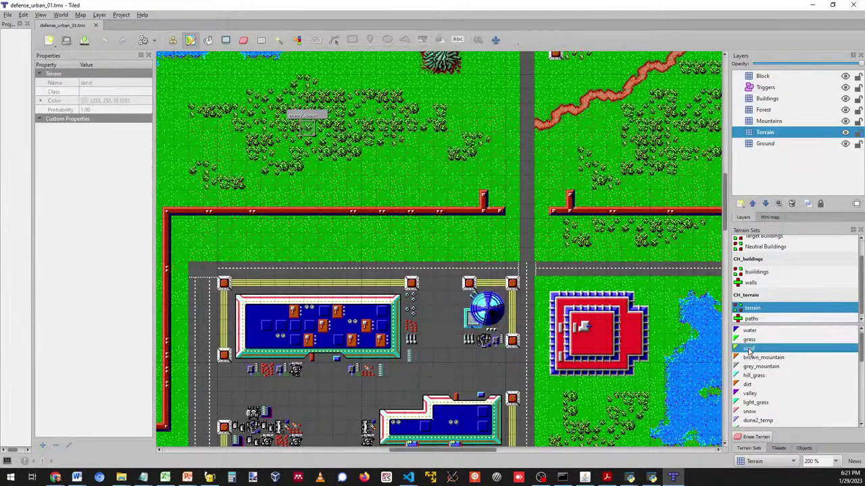
click(405, 204)
mouse_move(405, 204)
mouse_down()
mouse_move(376, 232)
mouse_move(354, 227)
mouse_move(403, 189)
mouse_move(348, 234)
mouse_move(407, 221)
mouse_move(363, 218)
mouse_move(385, 234)
mouse_move(361, 227)
mouse_move(382, 223)
mouse_move(305, 237)
mouse_move(373, 203)
mouse_move(318, 223)
mouse_up()
key(ctrl+z)
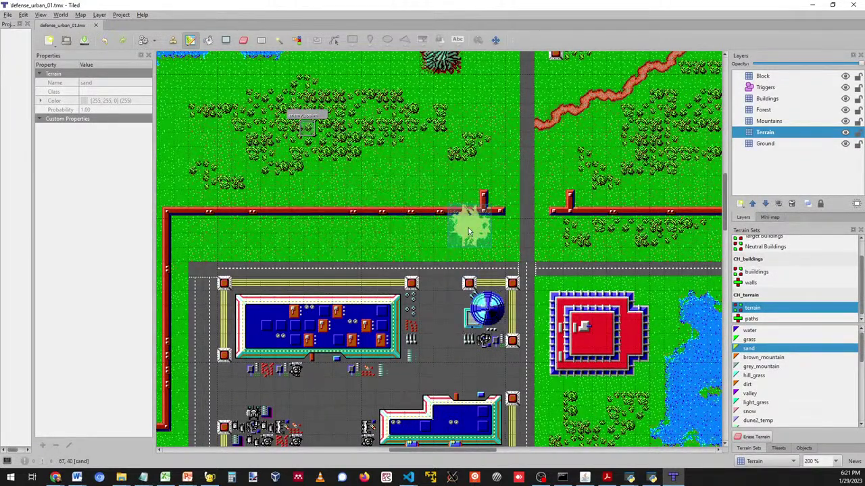
Try painting a sand stroke on the Mountains layer in the grass north of the red wall, and undo it.
click(765, 144)
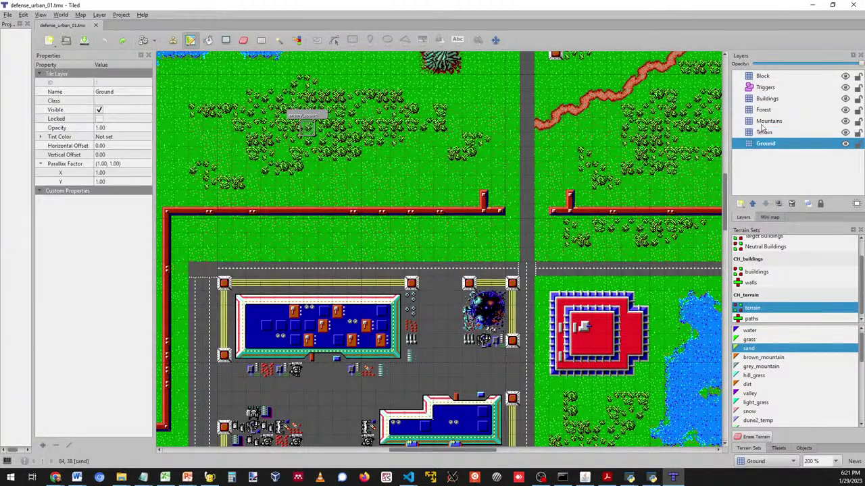
click(765, 123)
mouse_move(417, 160)
mouse_down()
mouse_move(402, 115)
mouse_move(385, 162)
mouse_move(338, 128)
mouse_move(321, 177)
mouse_move(300, 145)
mouse_move(309, 166)
mouse_move(392, 177)
mouse_up()
key(ctrl+z)
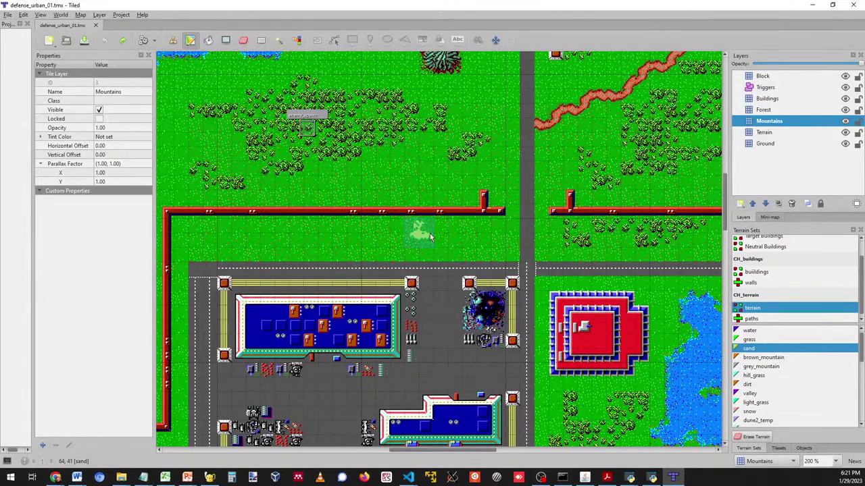
Go through the upper layers by selecting Forest, Buildings, Block and Triggers, comparing Block with Triggers over the city area.
scroll(438, 233, down, 10)
scroll(436, 244, up, 3)
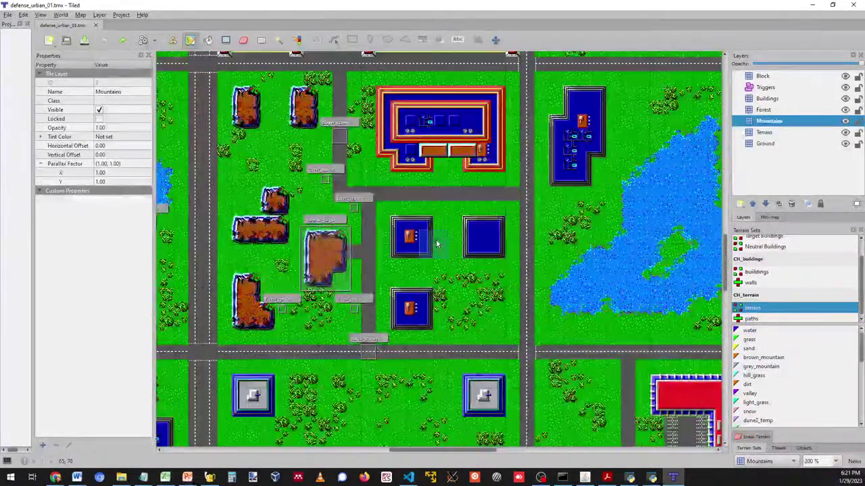
click(767, 110)
click(767, 99)
click(764, 76)
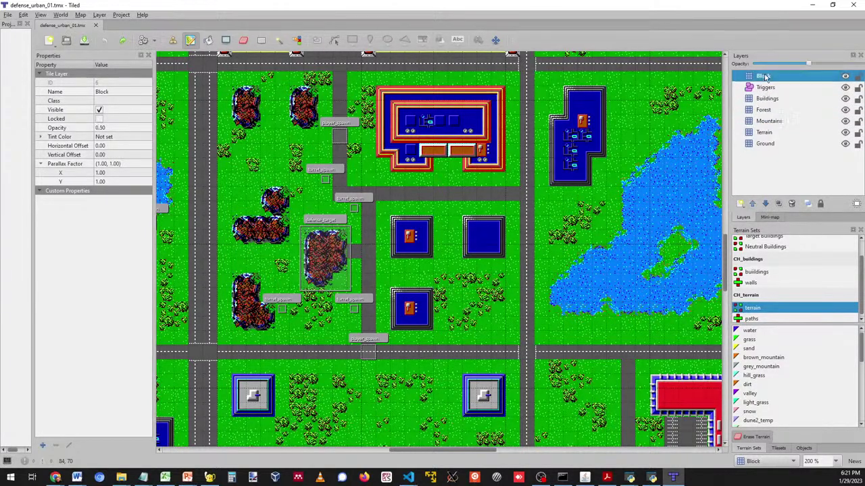
click(767, 88)
click(766, 78)
click(767, 89)
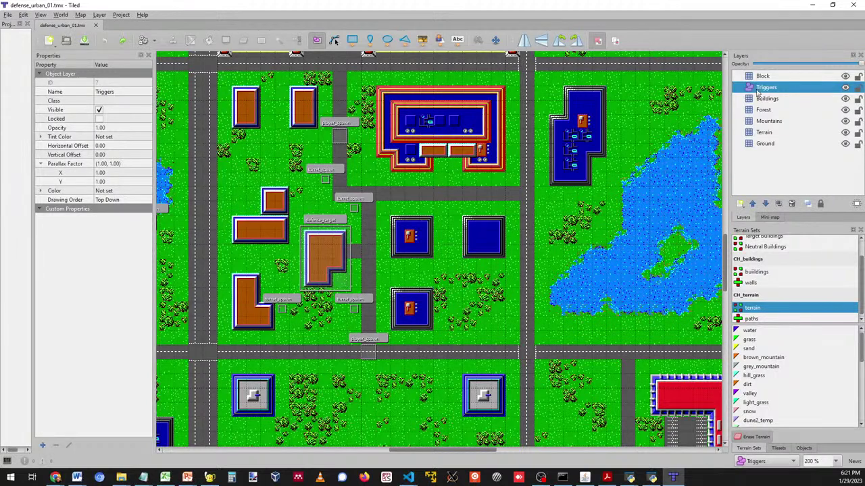
Select the Block layer and inspect the walls, base and city buildings across the map.
click(764, 76)
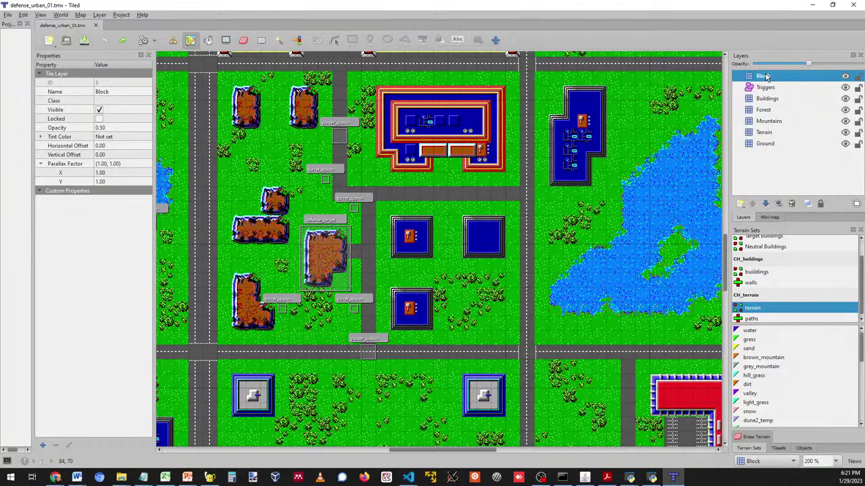
scroll(492, 293, up, 4)
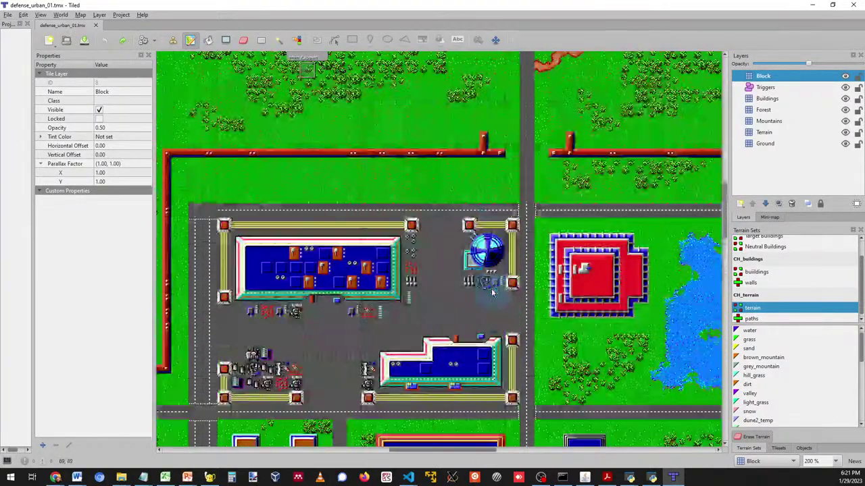
scroll(492, 293, down, 3)
scroll(492, 293, up, 4)
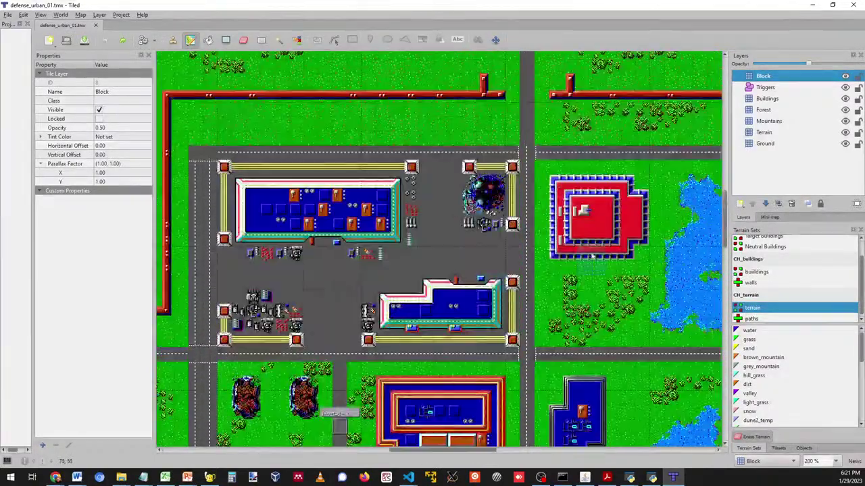
scroll(532, 307, down, 5)
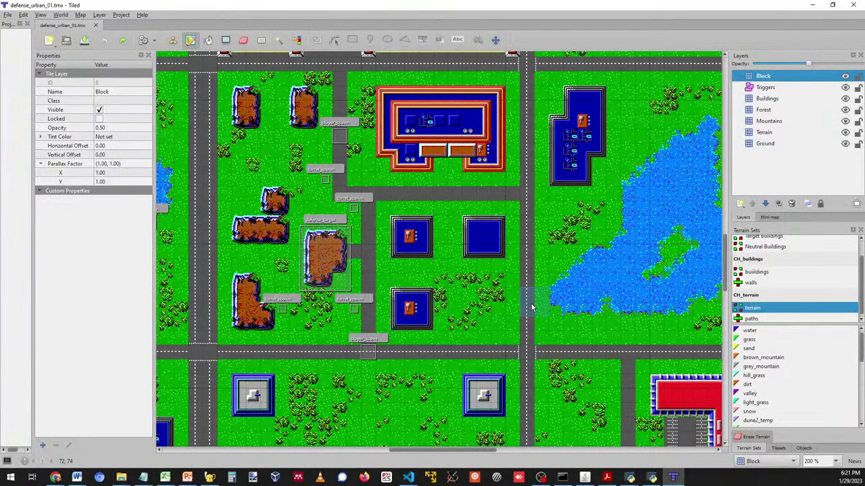
Step down through the Buildings, Forest, Mountains and Terrain layers to review the layer order.
click(768, 100)
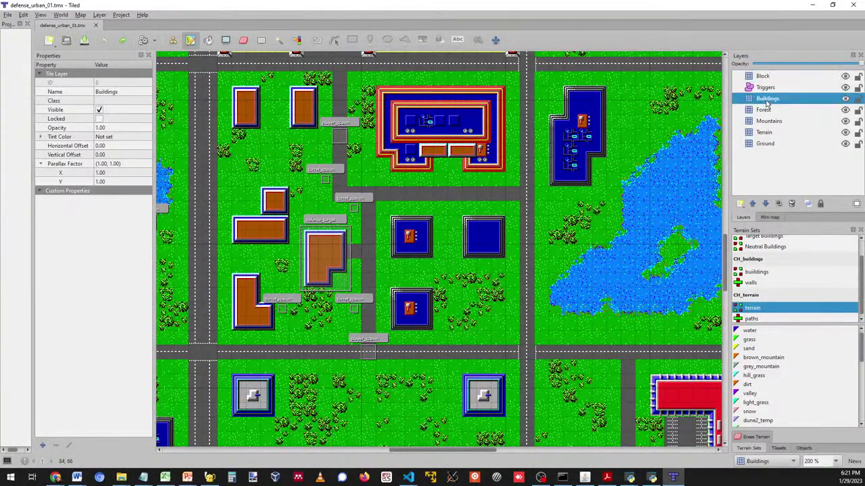
click(761, 111)
click(762, 122)
click(763, 133)
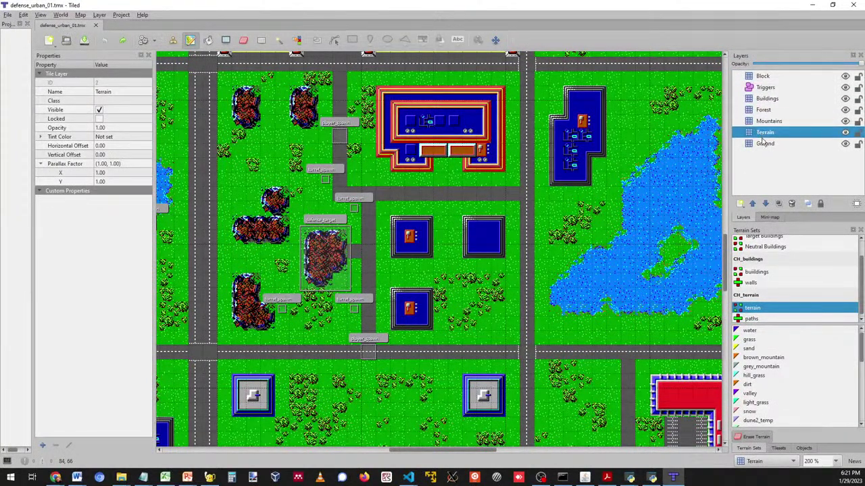
Select the Ground layer and inspect the river, lakes, roads and city blocks across the map.
click(764, 143)
ctrl+scroll(526, 214, down, 3)
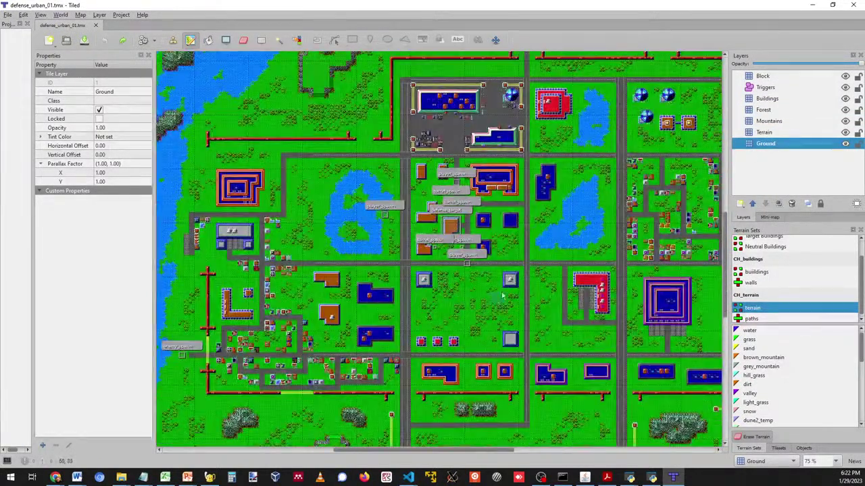
scroll(433, 294, up, 3)
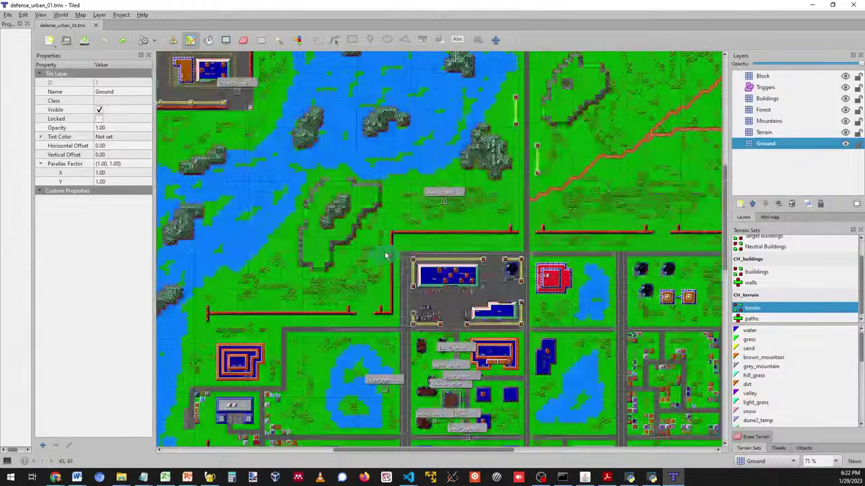
scroll(392, 260, down, 4)
ctrl+scroll(334, 227, up, 3)
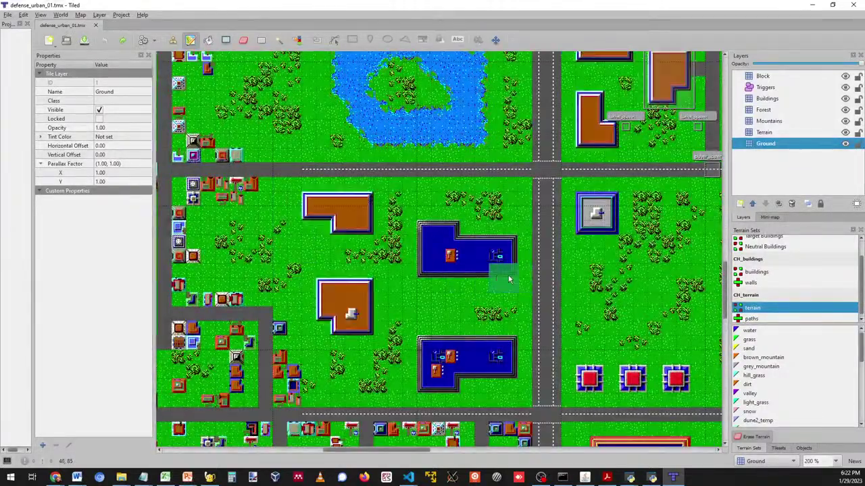
scroll(533, 247, up, 3)
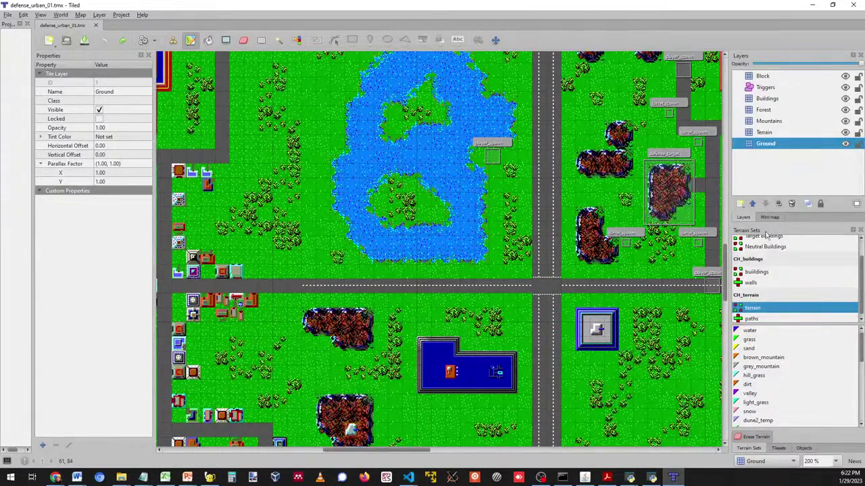
Review the Target Buildings and Neutral Buildings terrain sets, and display the buildings_n_destructibles tileset.
scroll(780, 270, up, 1)
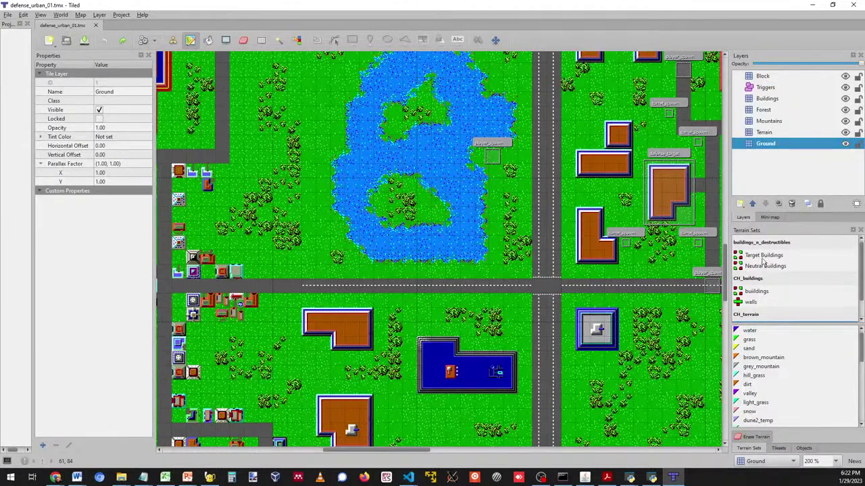
click(764, 256)
click(763, 266)
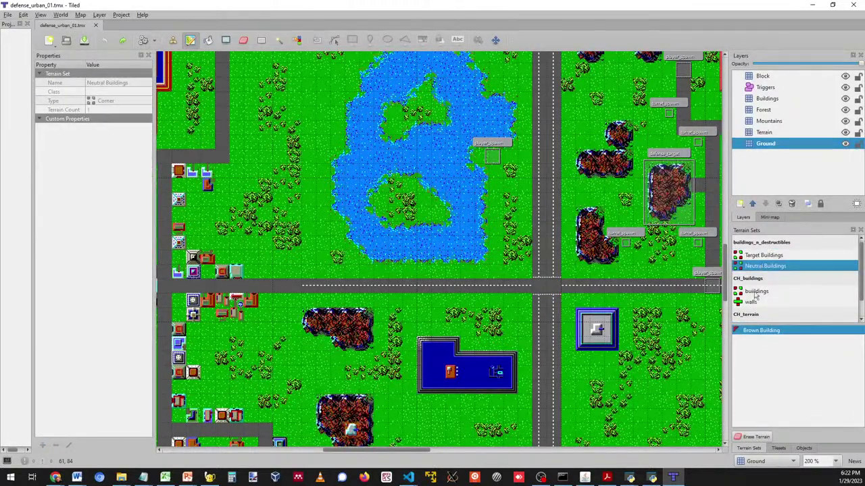
click(778, 448)
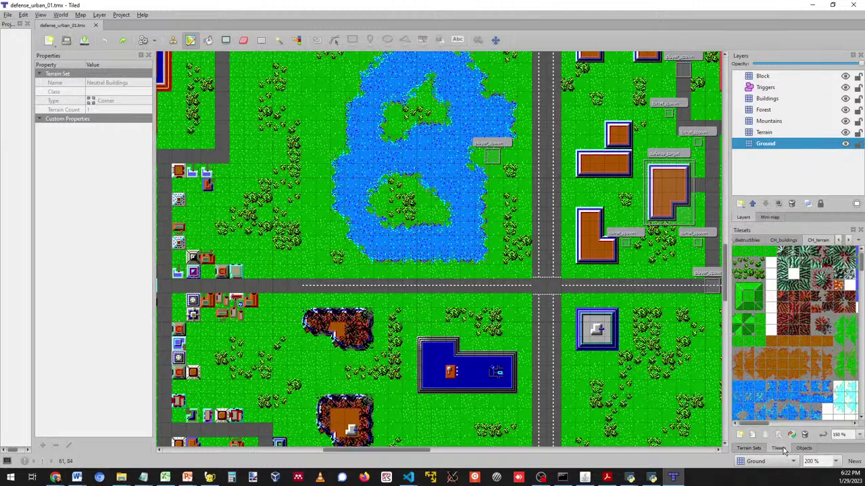
click(756, 242)
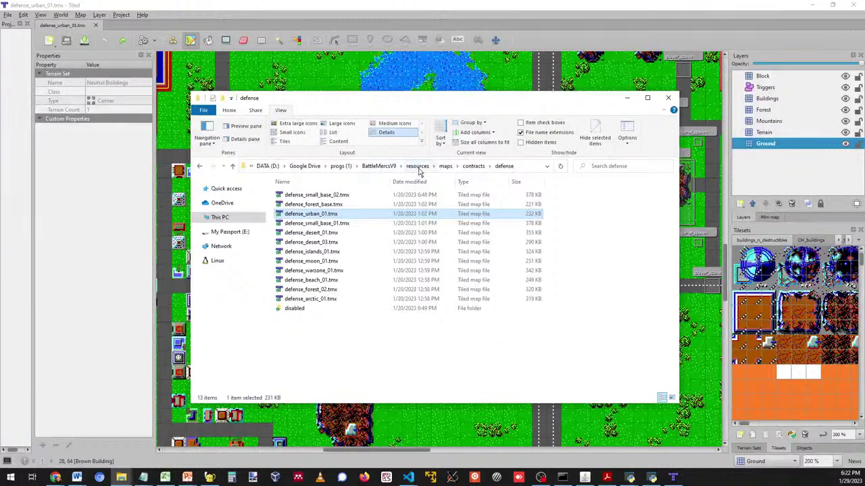
In File Explorer, view the tilesets folder under resources and the tilesets folder of the legacy campaign.
click(418, 167)
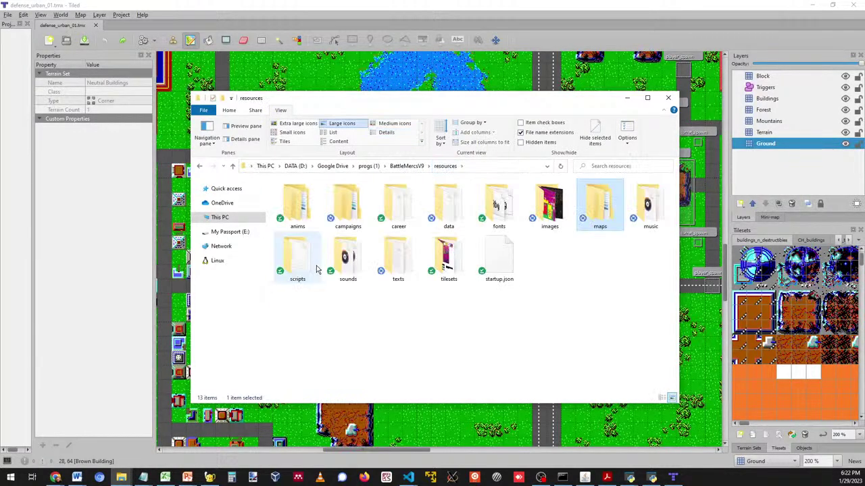
double_click(444, 256)
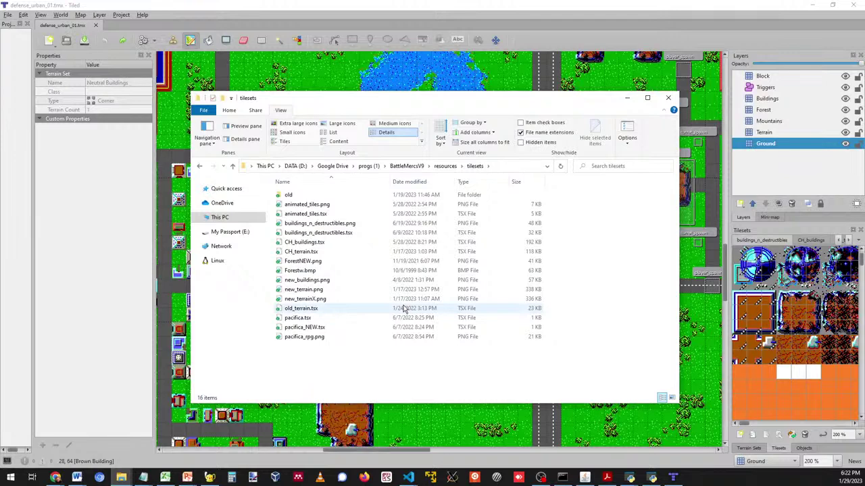
click(445, 166)
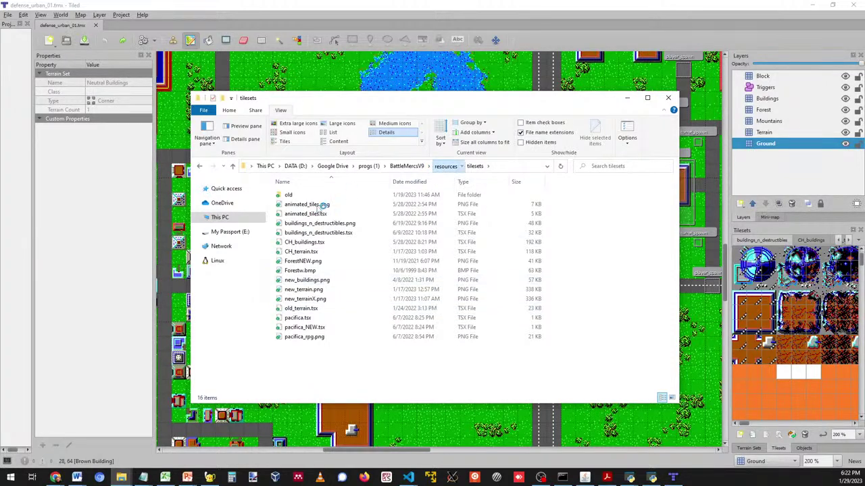
double_click(348, 202)
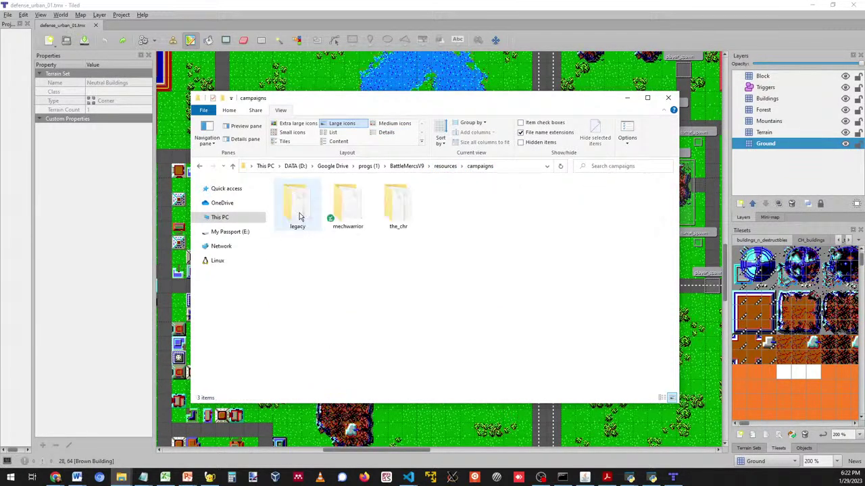
double_click(300, 206)
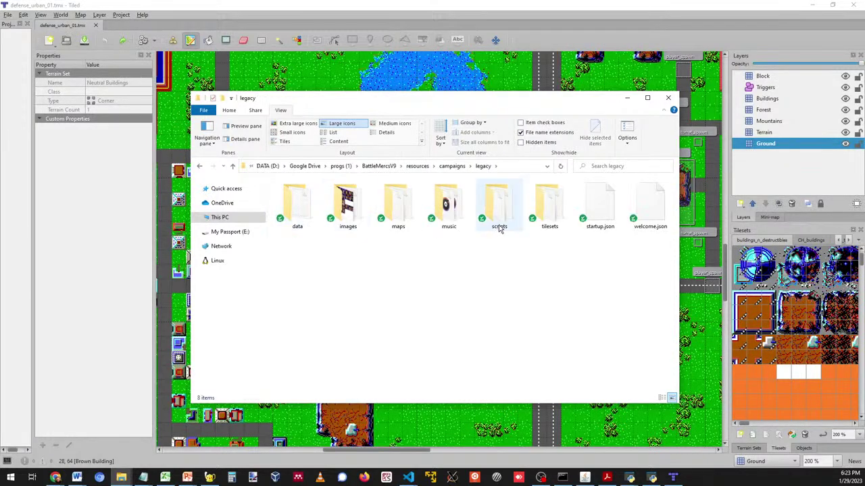
double_click(544, 218)
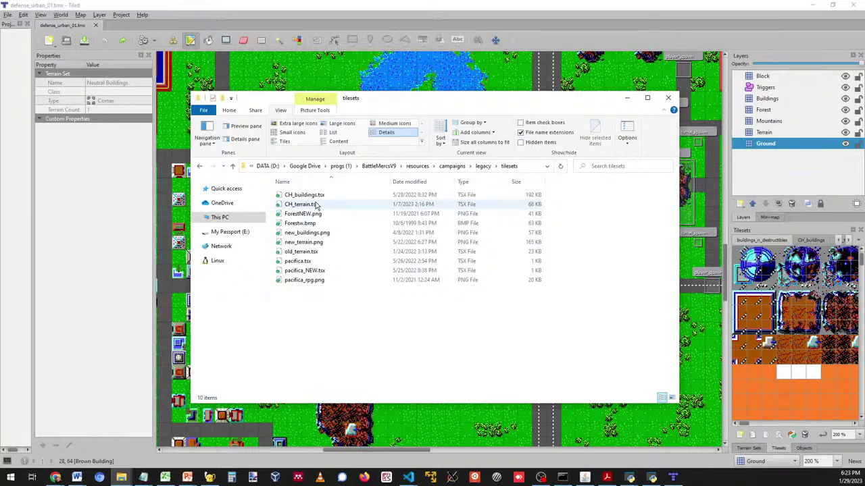
Return to the BattleMercsV9 resources folder and open its main tilesets folder.
click(199, 169)
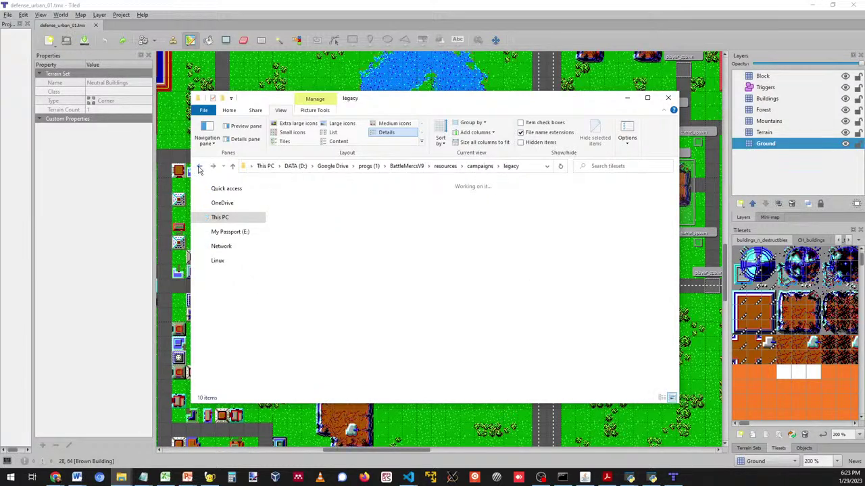
click(199, 169)
click(199, 168)
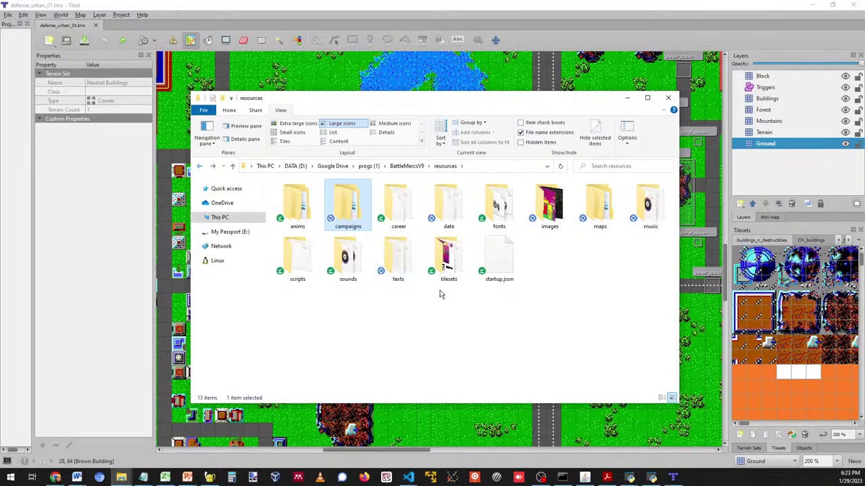
double_click(446, 270)
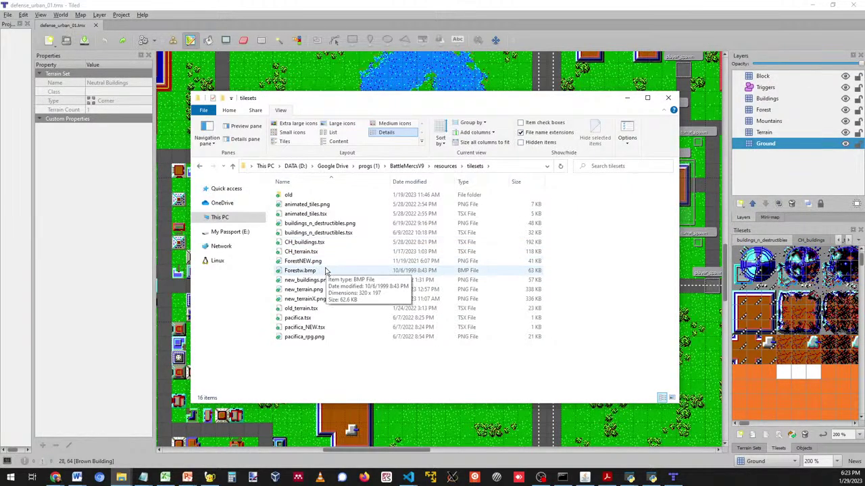
Open new_buildings.png from the main tilesets folder for editing in Paint.
click(319, 245)
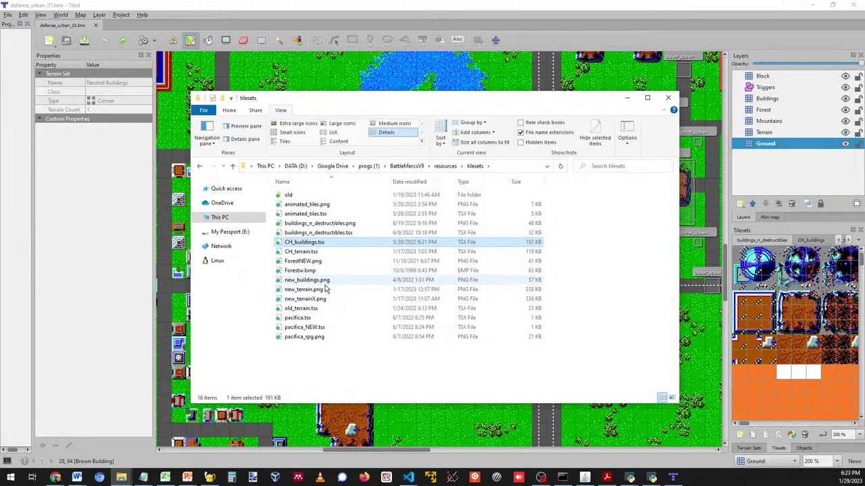
click(307, 270)
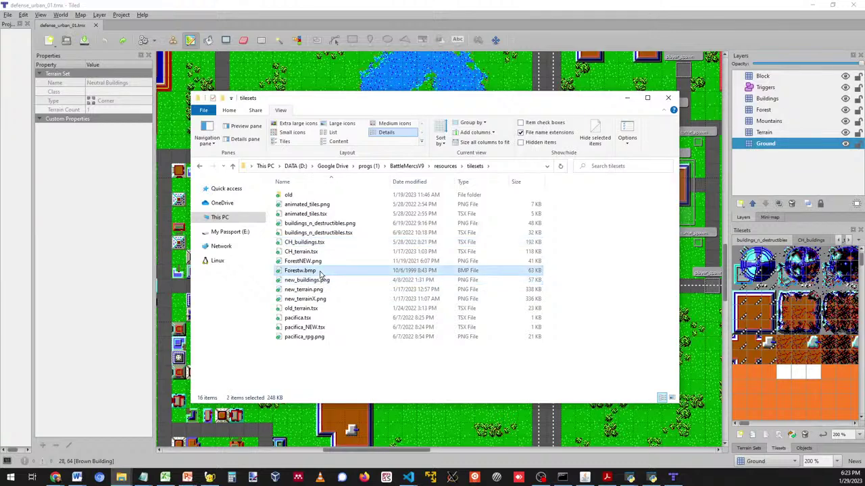
right_click(325, 282)
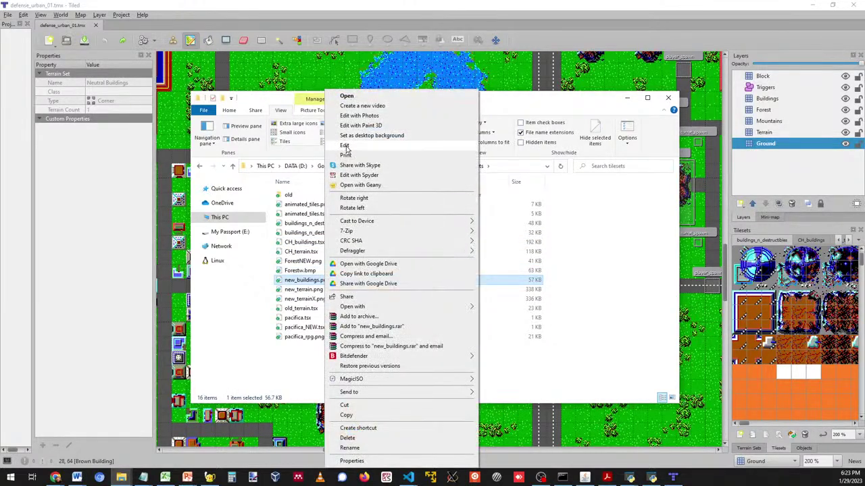
click(348, 154)
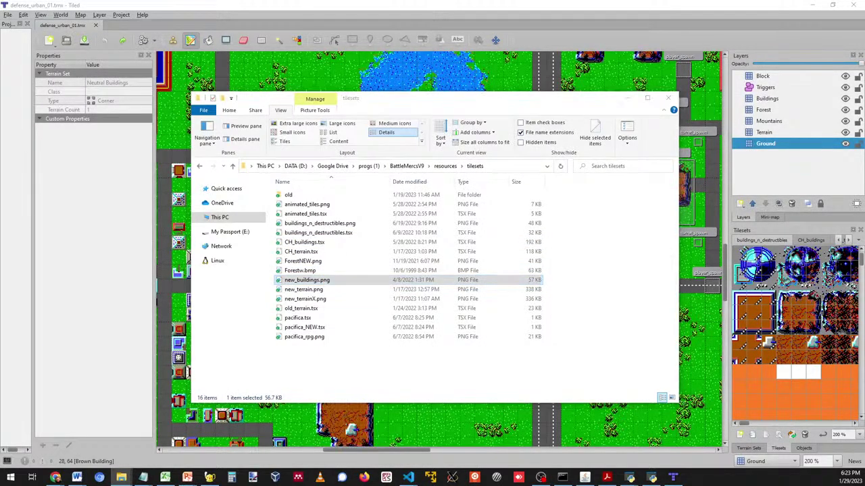
right_click(302, 280)
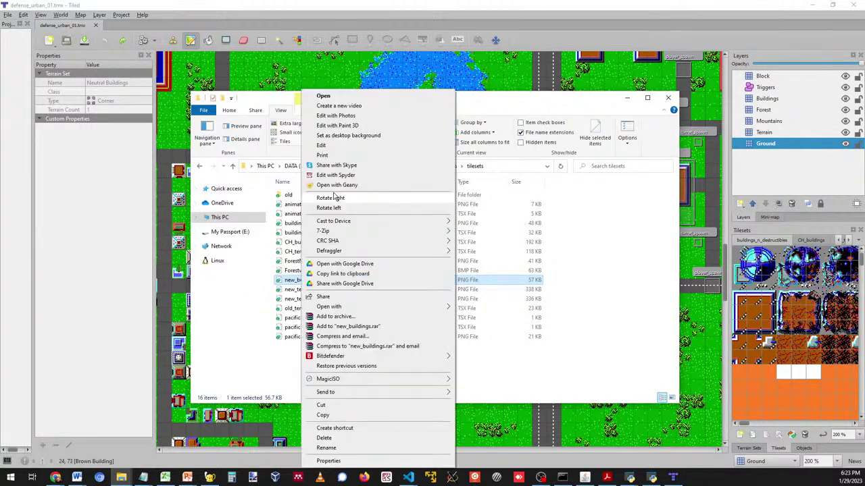
click(322, 145)
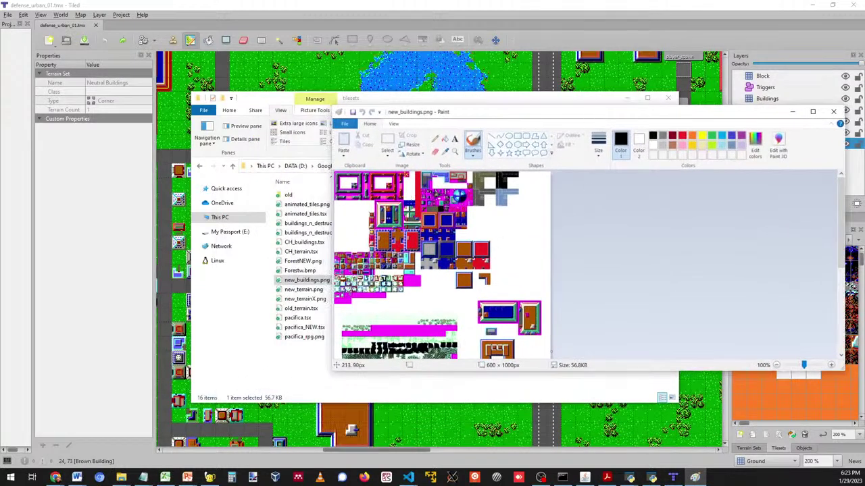
Examine the wall, building and road tiles in new_buildings.png up close, and close the image.
ctrl+scroll(562, 221, up, 2)
scroll(556, 270, down, 10)
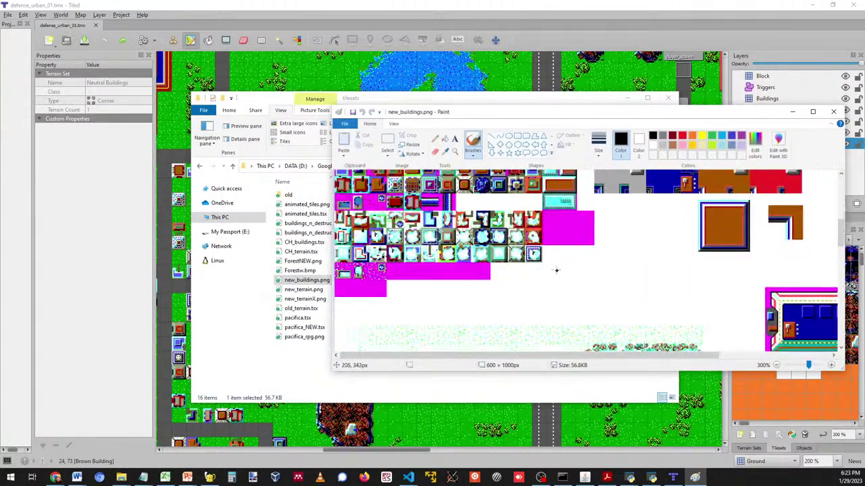
scroll(556, 269, up, 10)
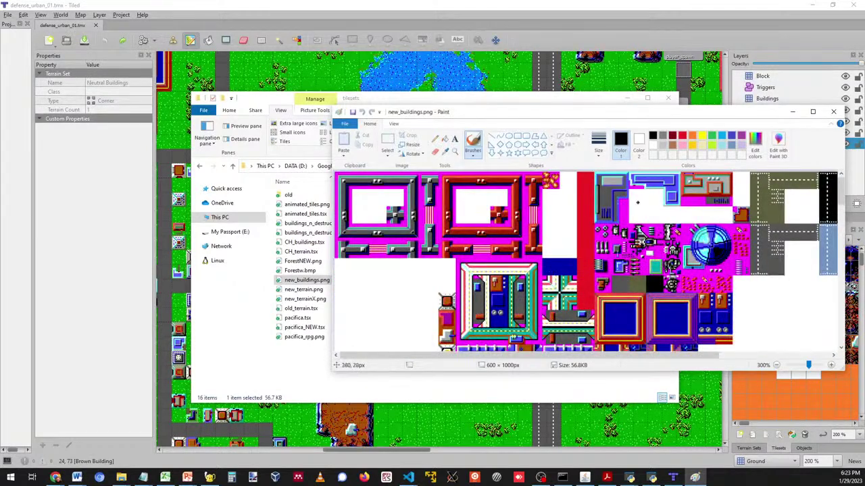
click(833, 112)
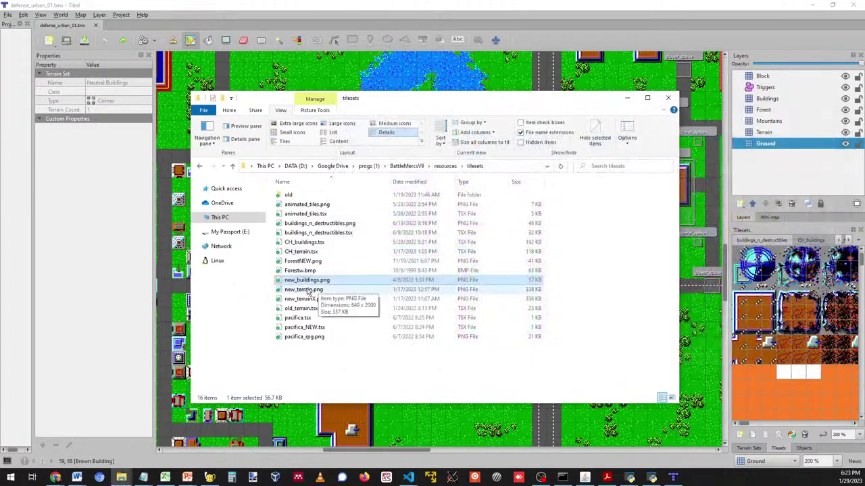
Open CH_buildings.tsx in Tiled, inspect its building tiles and show the properties of the grey wall's lower-left corner tile.
drag(304, 244, 206, 31)
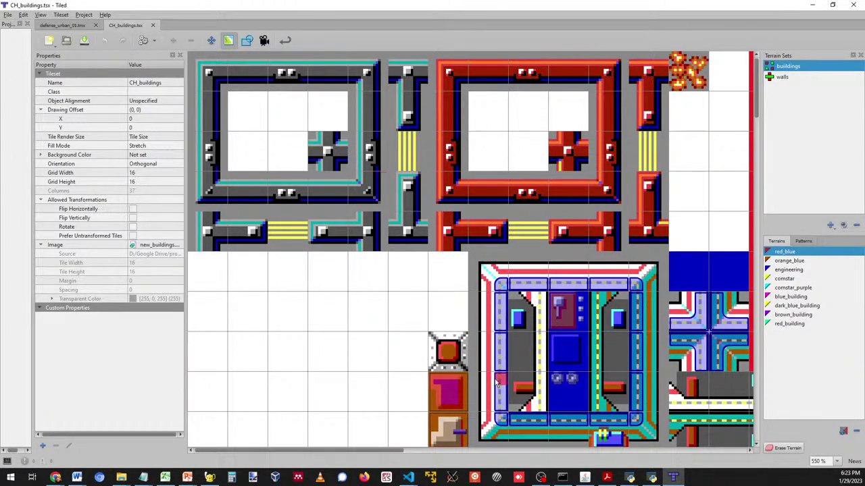
scroll(497, 383, down, 2)
ctrl+scroll(497, 383, down, 2)
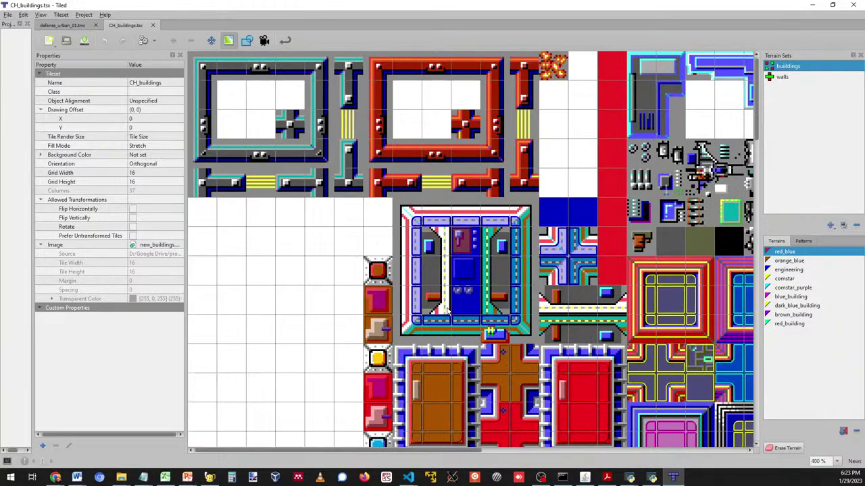
ctrl+scroll(274, 169, up, 3)
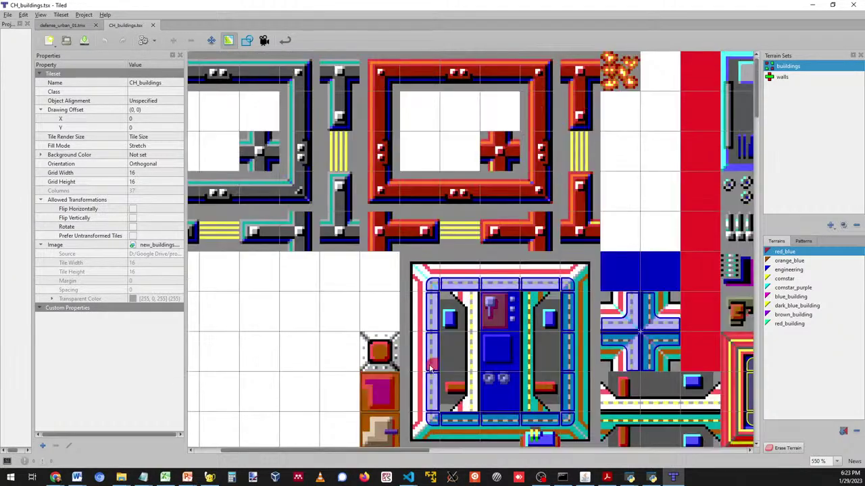
scroll(378, 454, left, 1)
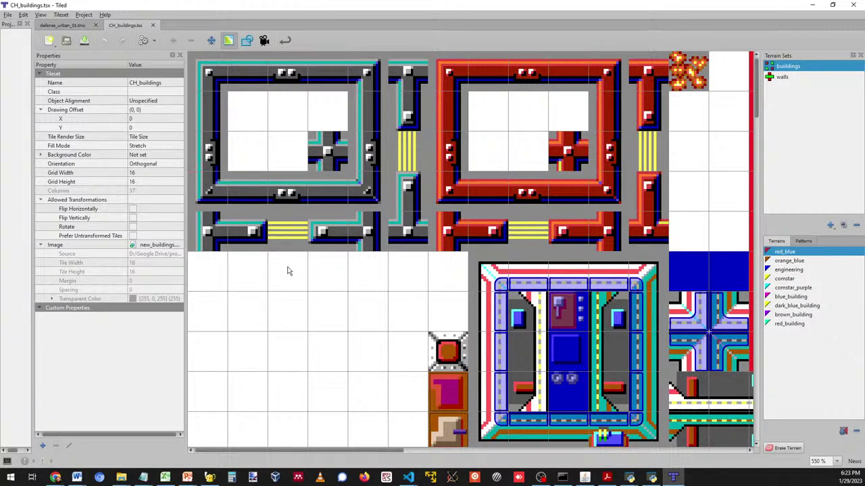
right_click(207, 182)
click(212, 196)
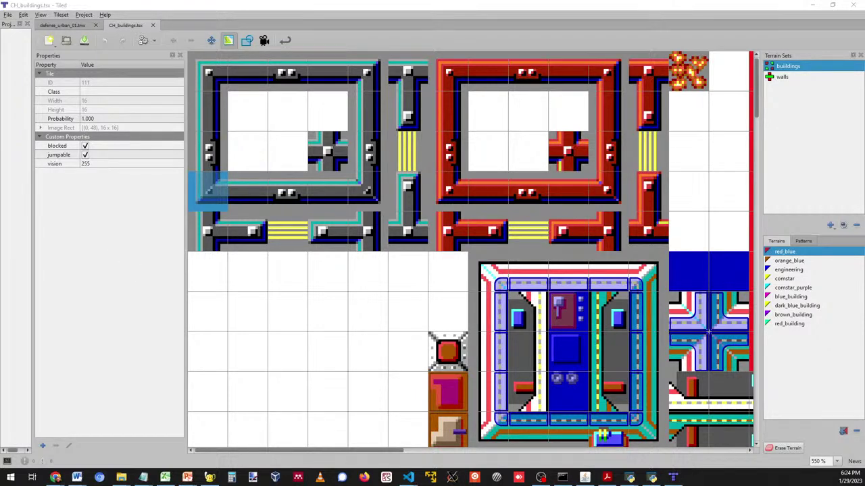
Open CH_terrain.tsx in Tiled and compare the custom properties of the first sparse-tree tile and the denser tree tile below it.
click(300, 251)
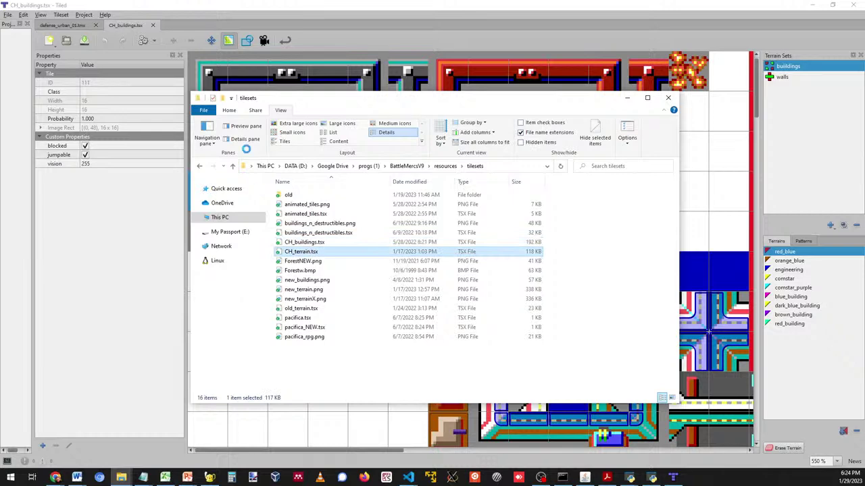
drag(300, 251, 186, 25)
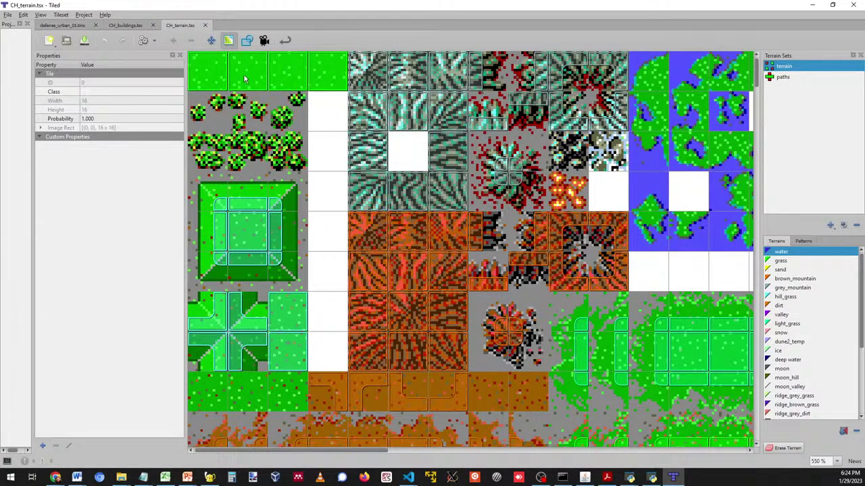
right_click(211, 113)
key(Escape)
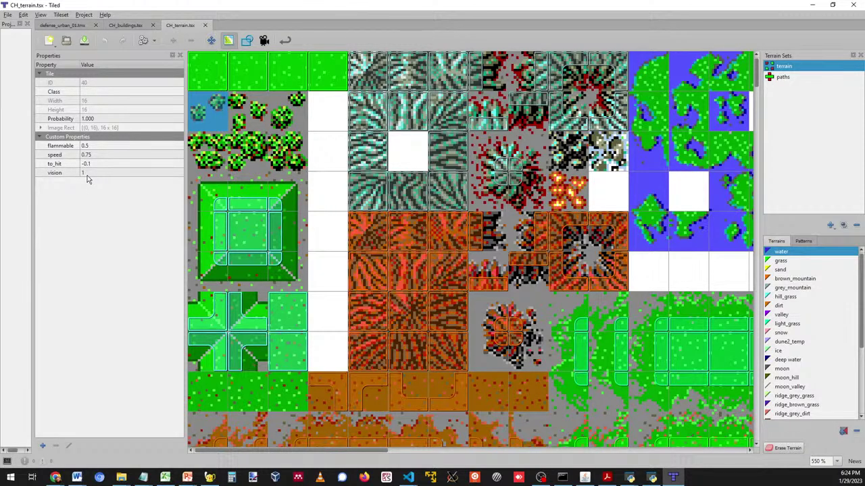
right_click(204, 150)
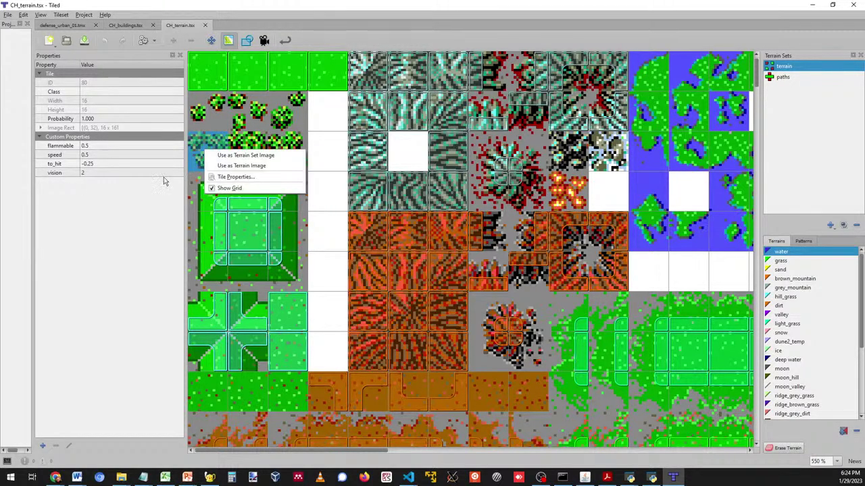
Compare the custom properties of the raised green hill's centre tile and the first brown mountain tile in the terrain tileset.
click(110, 186)
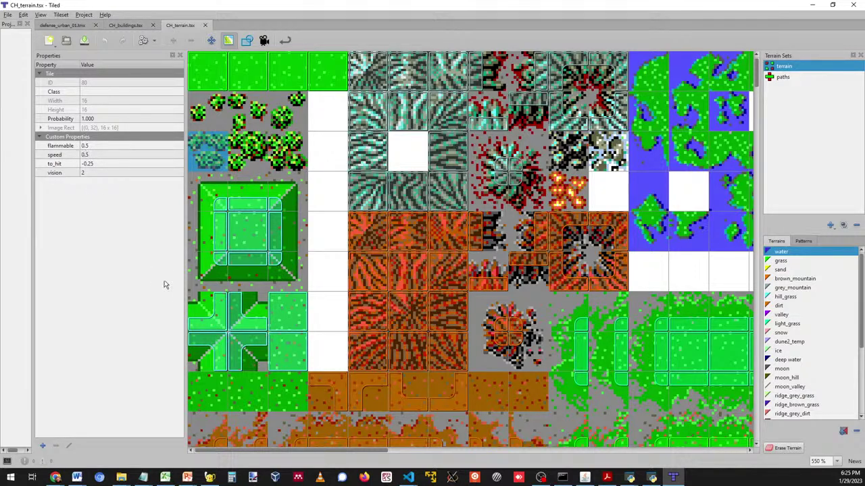
right_click(249, 230)
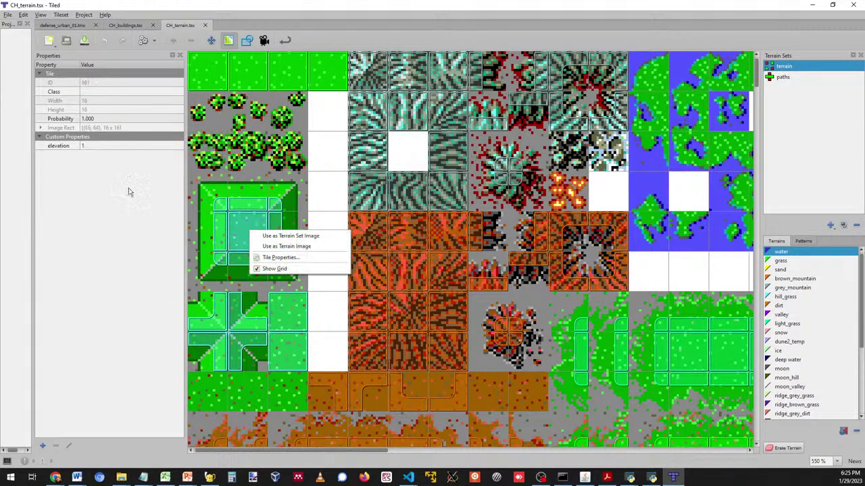
click(110, 204)
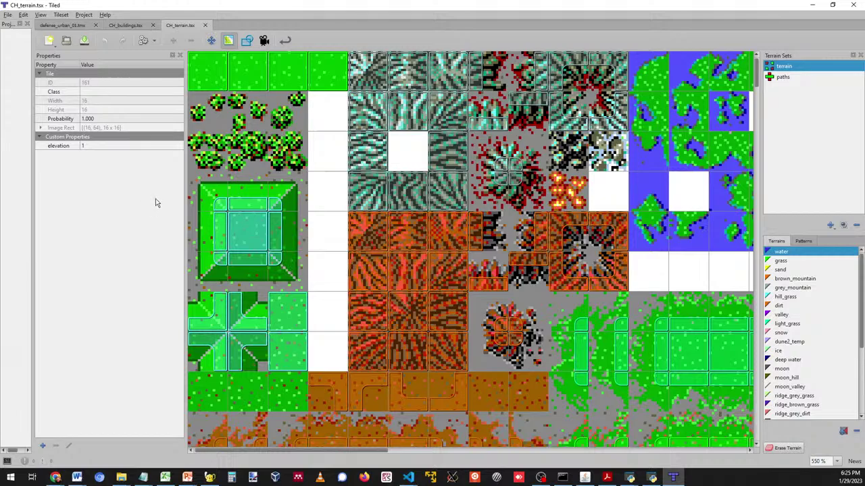
scroll(379, 304, down, 2)
scroll(375, 257, up, 2)
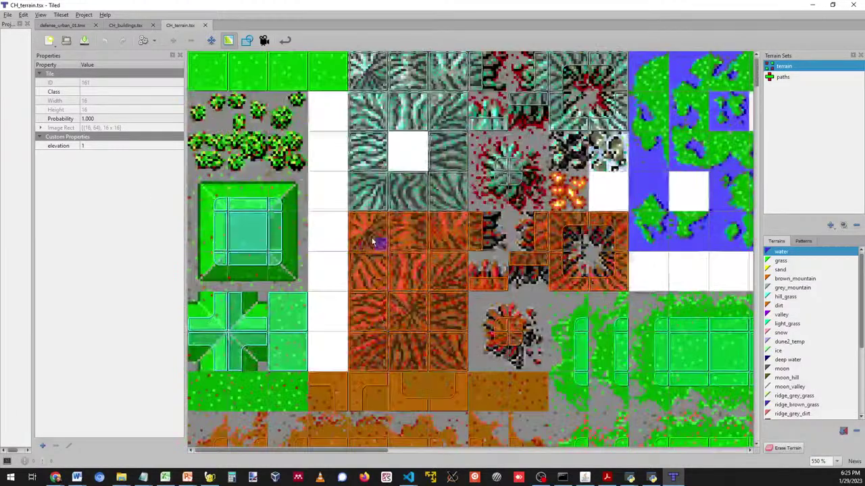
right_click(372, 242)
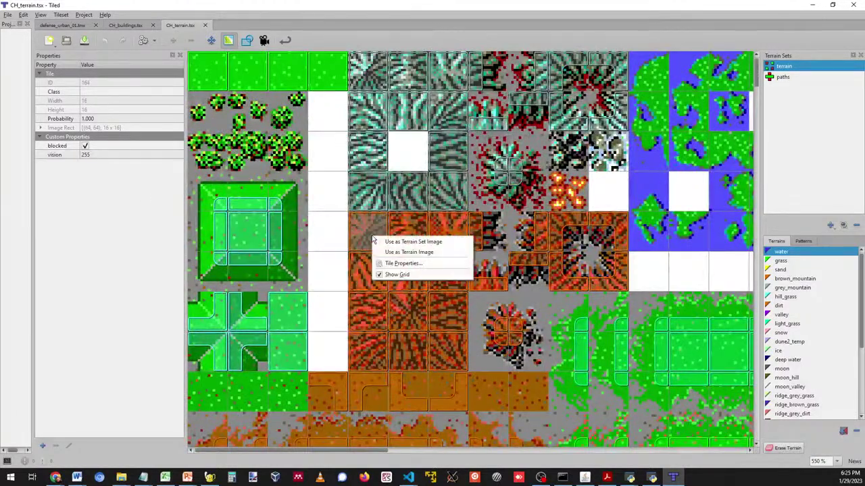
click(92, 176)
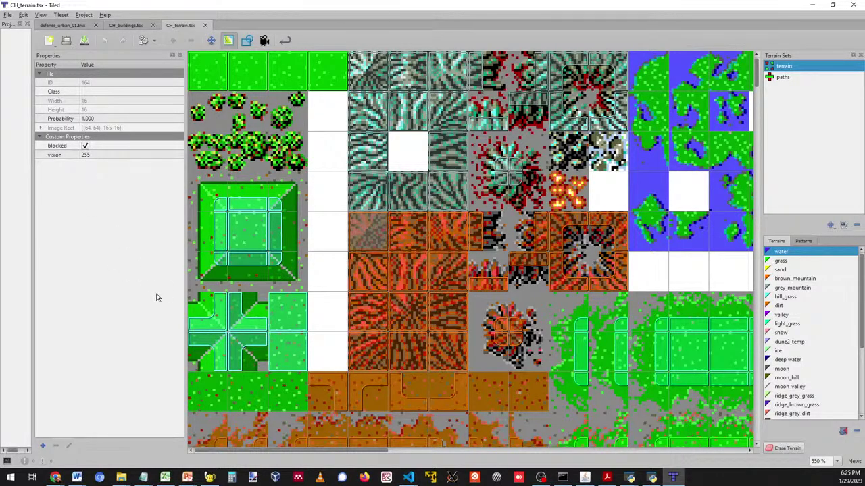
Compare the custom properties of a light-blue water tile and a dark-blue deep water tile in the terrain tileset.
scroll(459, 365, down, 3)
scroll(378, 230, down, 3)
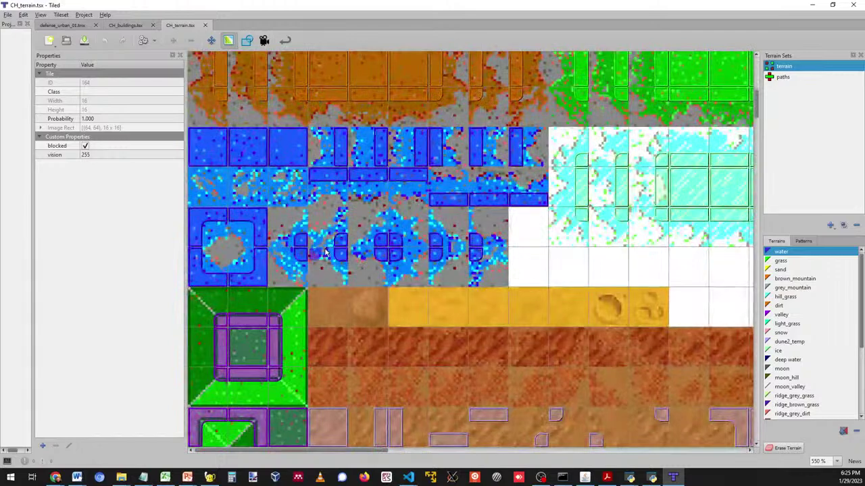
scroll(247, 264, up, 1)
right_click(247, 265)
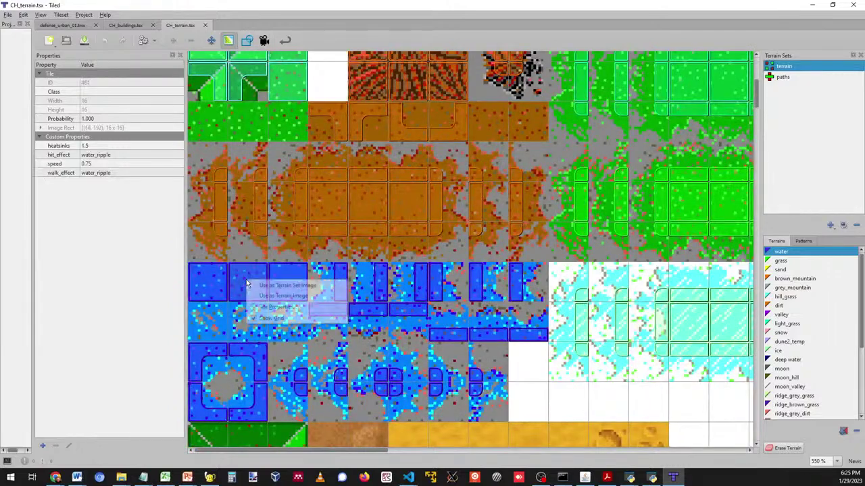
click(92, 218)
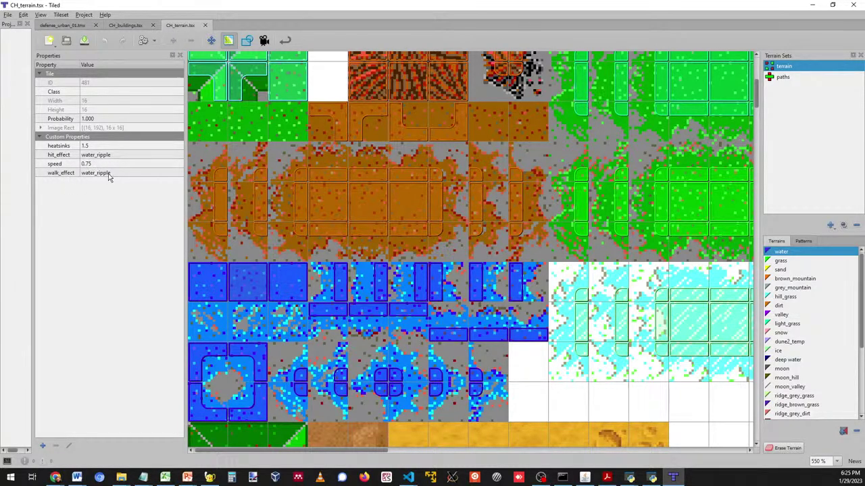
scroll(356, 305, down, 10)
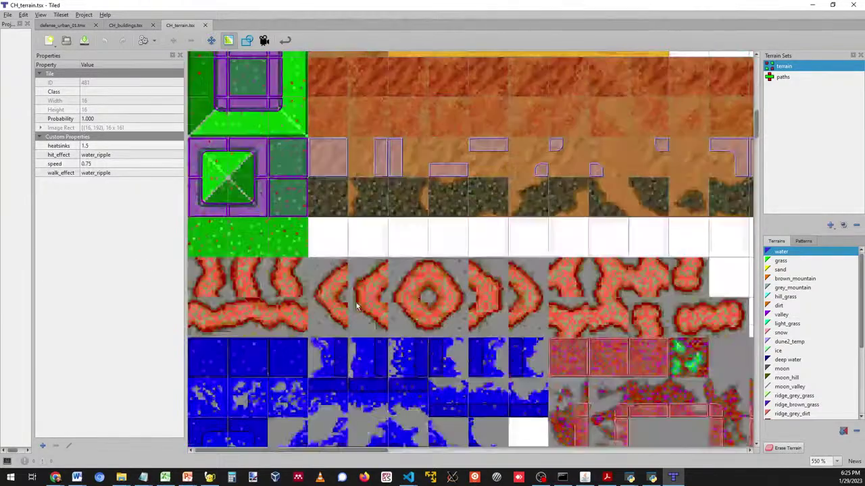
right_click(212, 236)
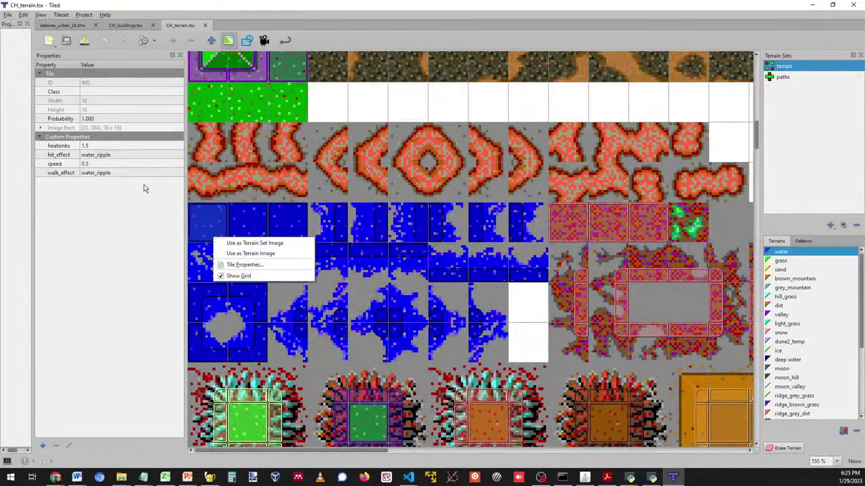
click(135, 256)
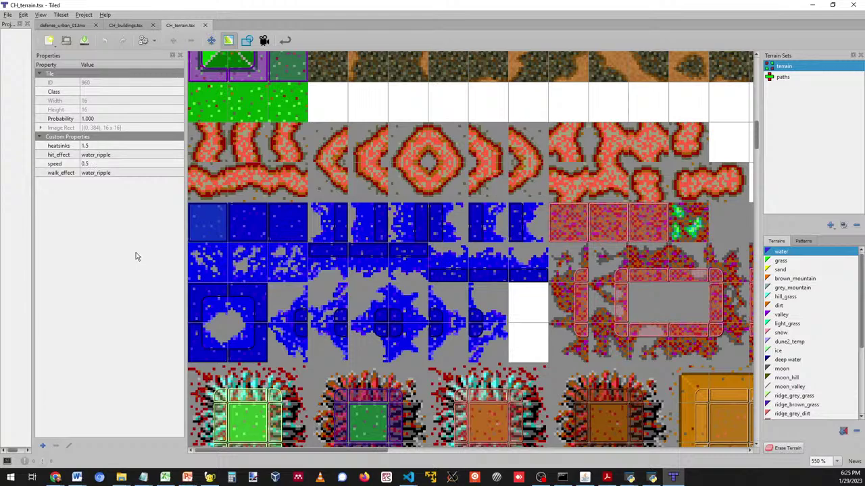
Find the yellow sand area in the terrain tileset and show the custom properties of one of its solid centre tiles.
scroll(400, 305, down, 10)
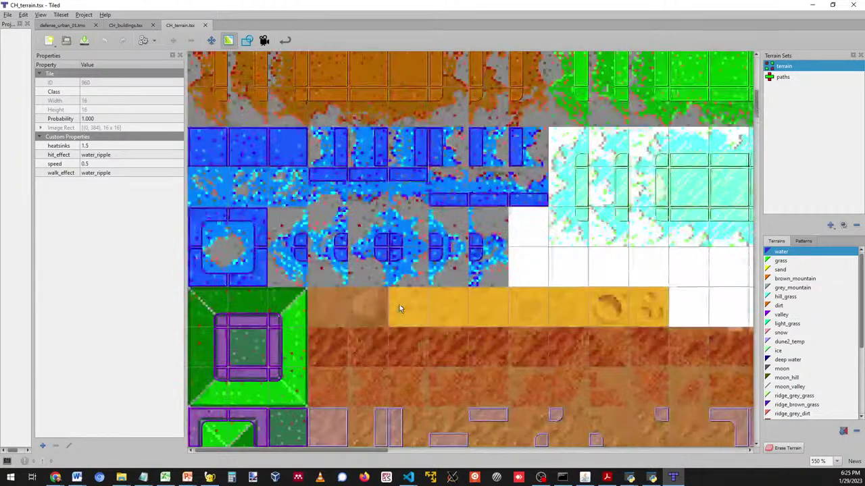
scroll(386, 335, down, 5)
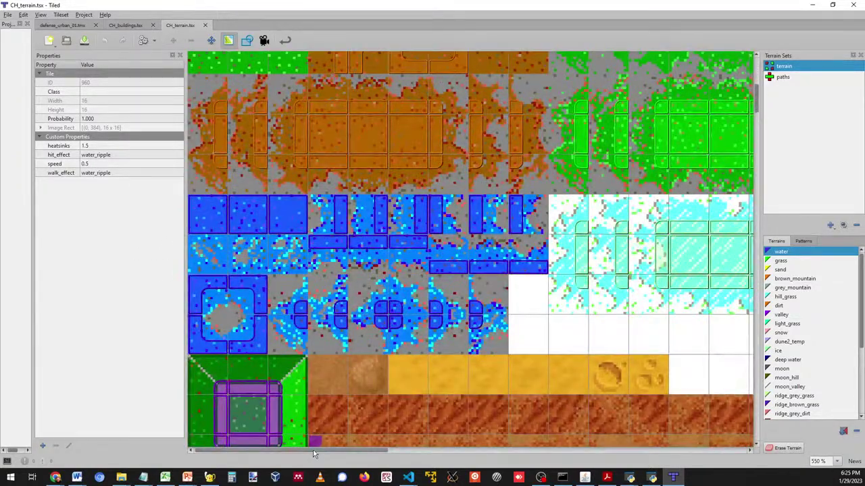
drag(307, 450, 551, 461)
scroll(295, 115, up, 4)
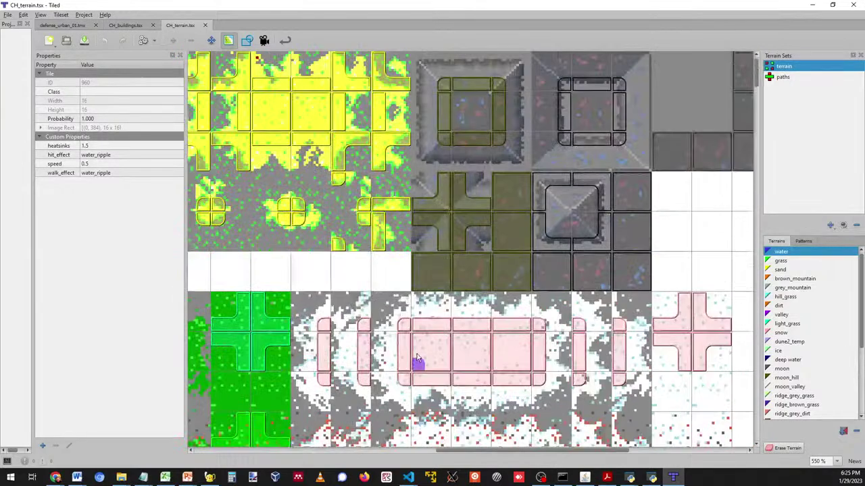
right_click(267, 110)
click(135, 191)
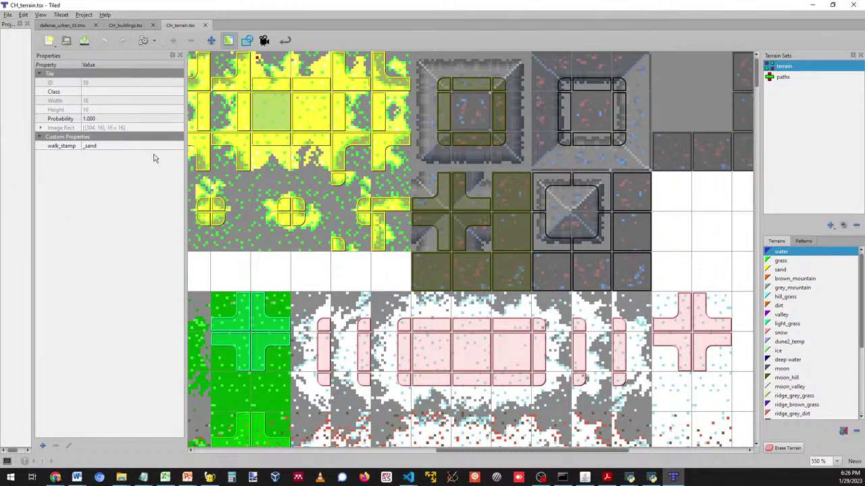
Inspect the custom properties of the grey-edged green ridge's flat centre tile and of the rocky edge tile above it.
scroll(381, 279, down, 3)
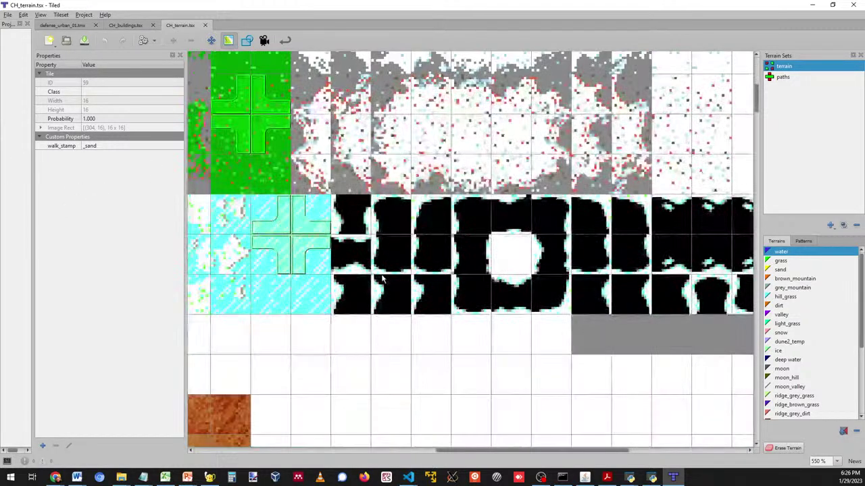
scroll(337, 322, down, 2)
drag(517, 451, 259, 447)
scroll(273, 279, down, 5)
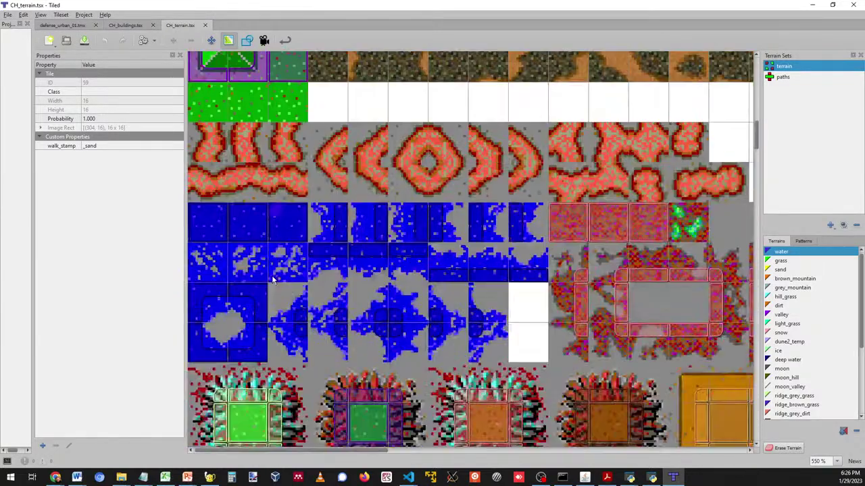
scroll(274, 279, down, 3)
right_click(250, 221)
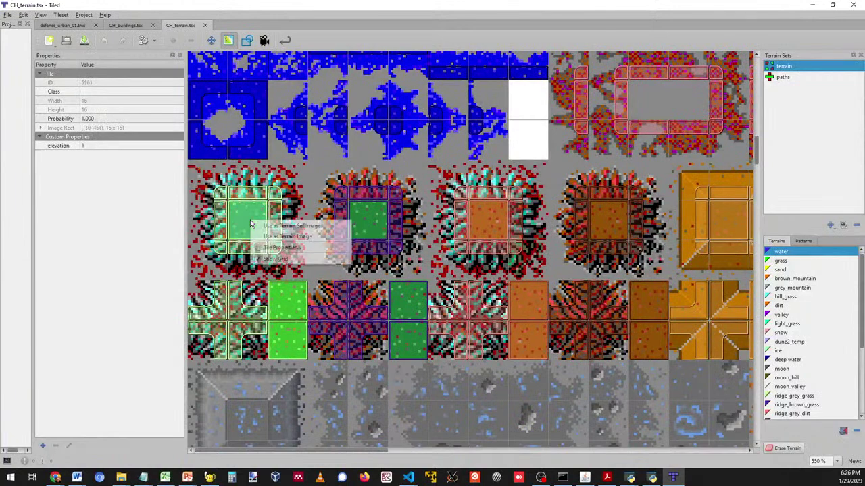
click(75, 174)
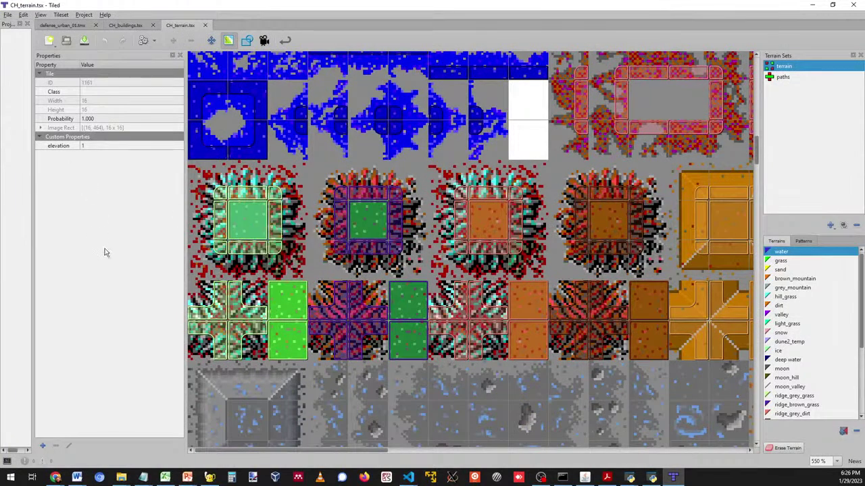
right_click(246, 193)
click(88, 201)
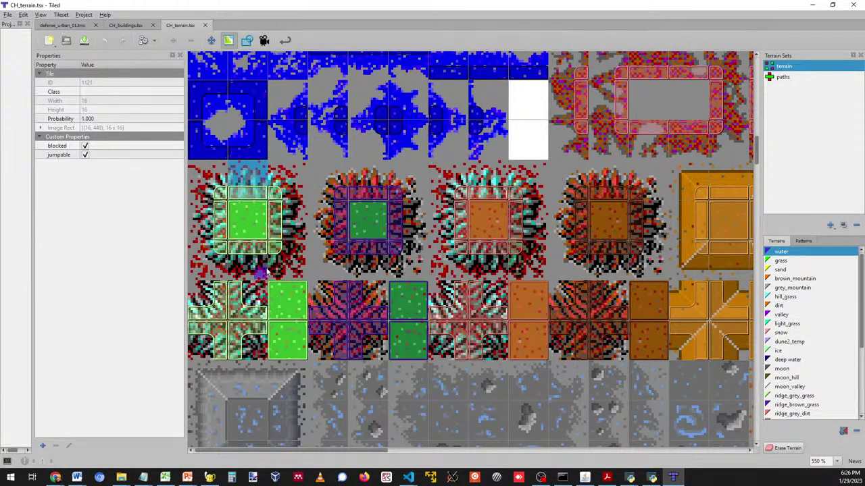
Return to CH_buildings.tsx and show the custom properties of an upper-edge tile of the large blue building.
scroll(263, 273, up, 5)
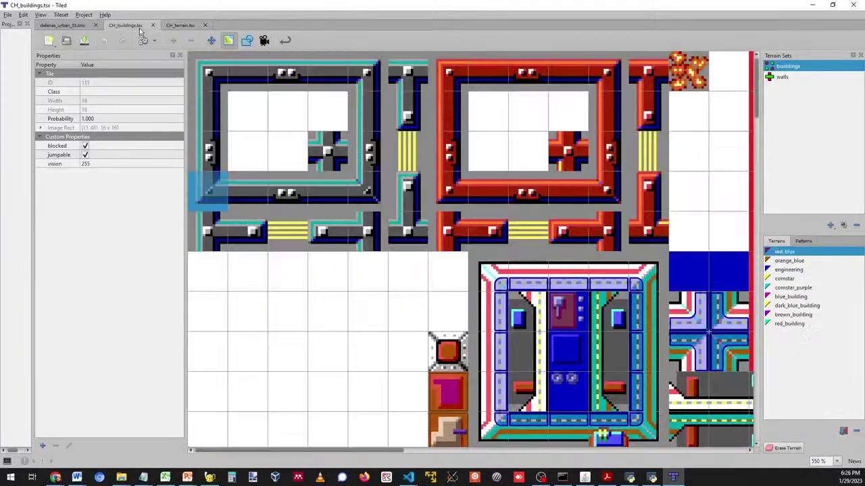
click(138, 27)
right_click(529, 275)
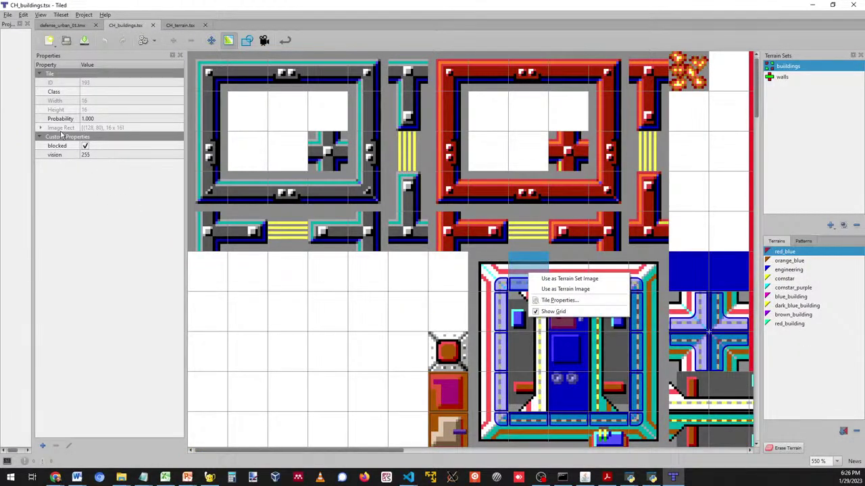
click(69, 210)
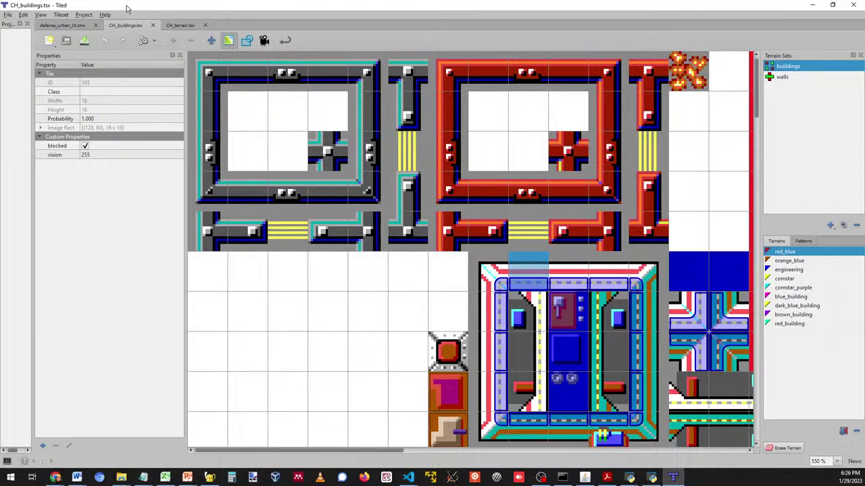
Review the defense_urban_01 map alongside the CH_buildings and CH_terrain tilesets, and return to the map.
click(62, 25)
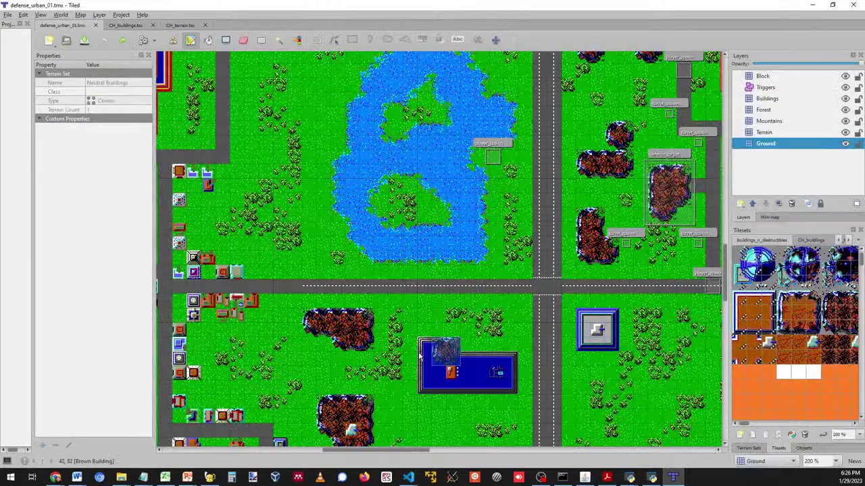
scroll(448, 305, up, 7)
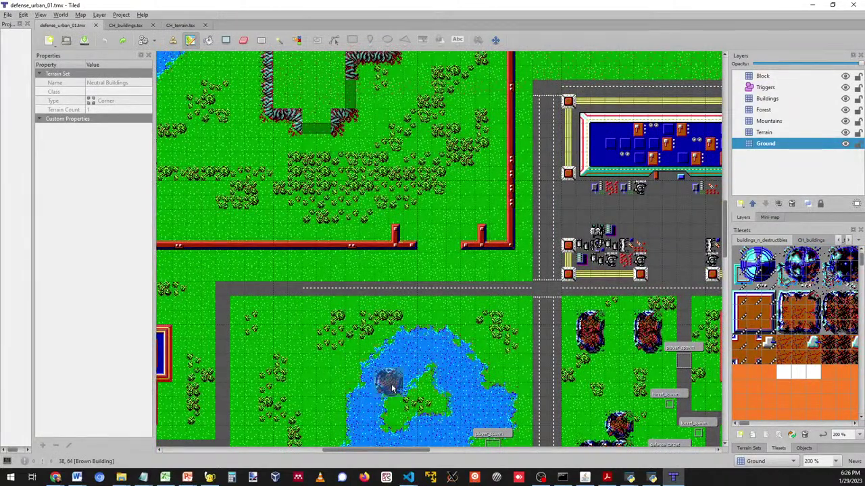
click(116, 25)
click(180, 25)
click(127, 26)
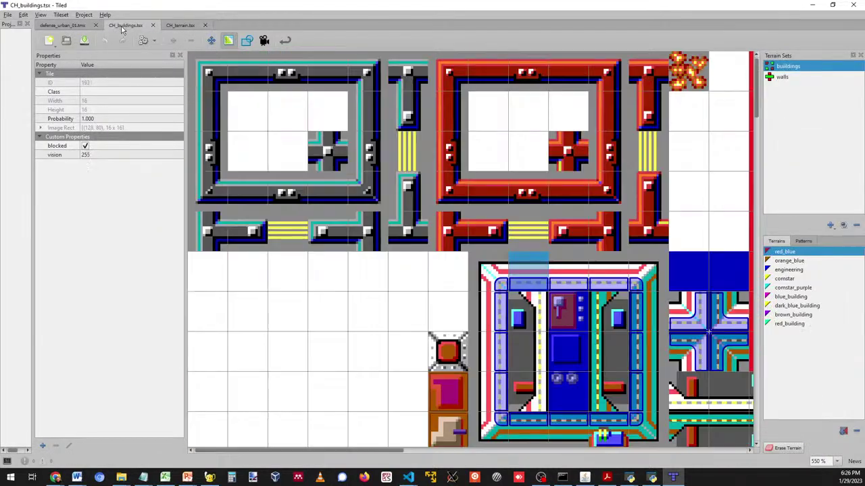
click(76, 27)
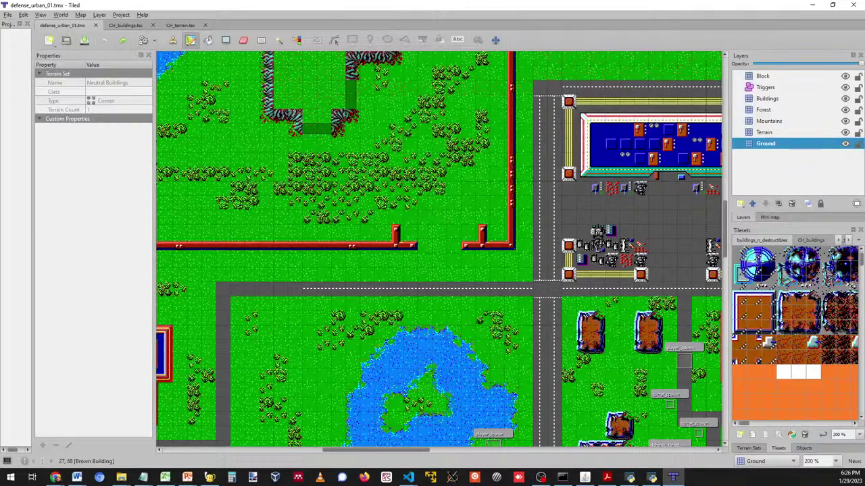
Open buildings_n_destructibles.tsx from the tilesets folder in Tiled and show the properties of the intact domed building's upper-left corner tile.
key(alt+Tab)
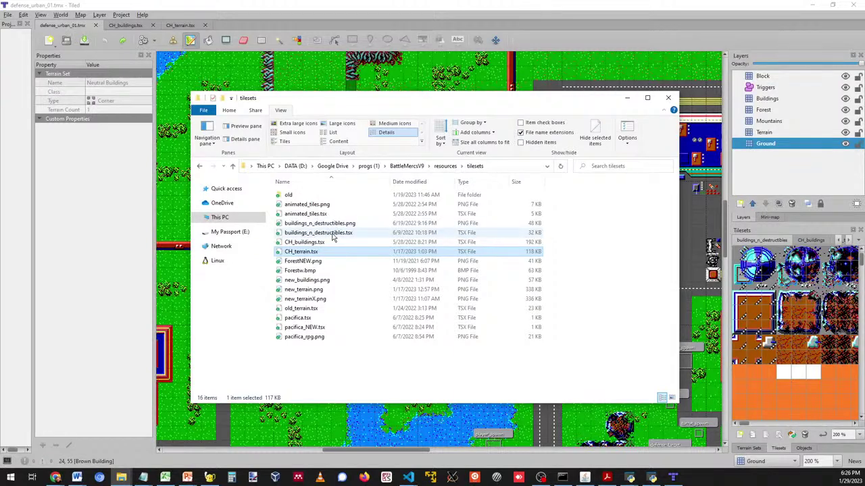
drag(332, 233, 248, 25)
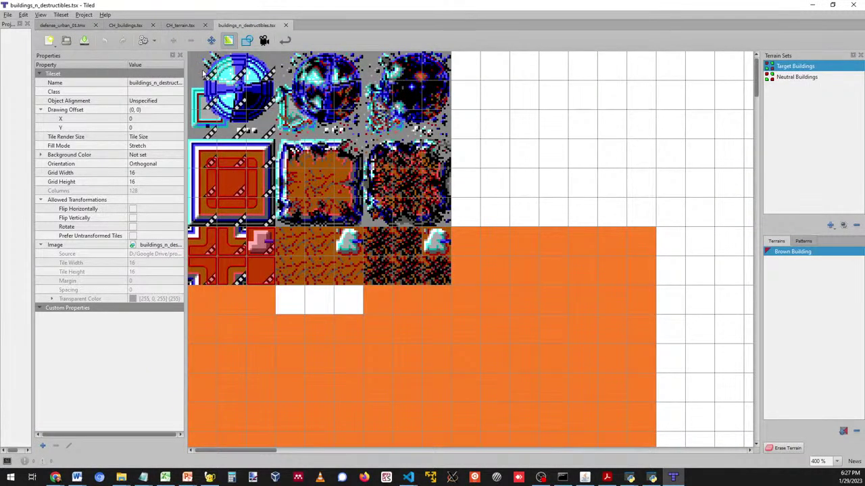
right_click(202, 76)
key(Escape)
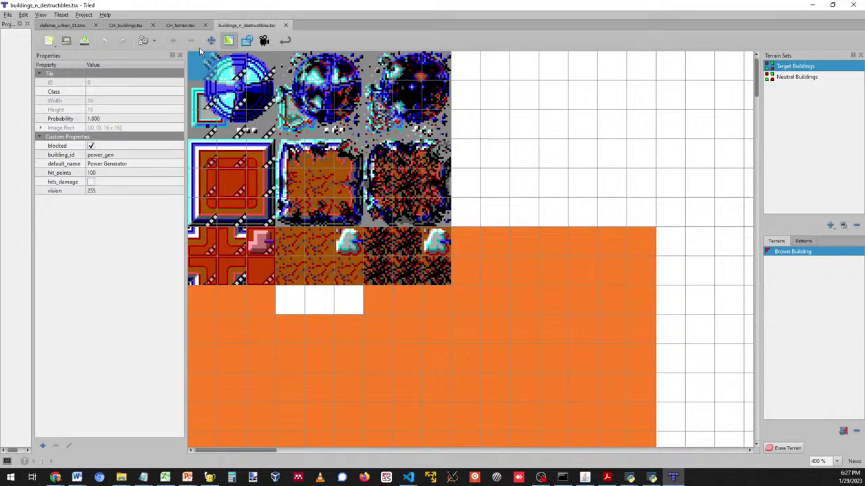
Compare the custom properties of upper tiles in the intact, damaged and destroyed versions of the domed building.
ctrl+scroll(213, 64, up, 1)
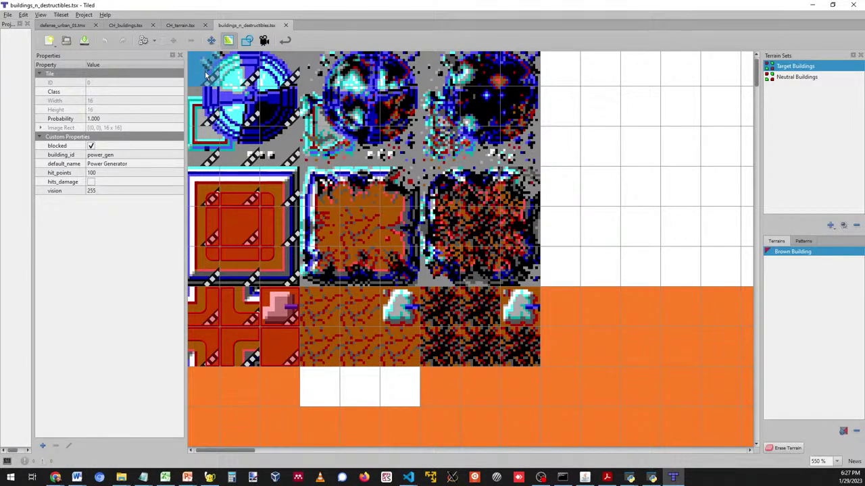
right_click(317, 73)
right_click(444, 71)
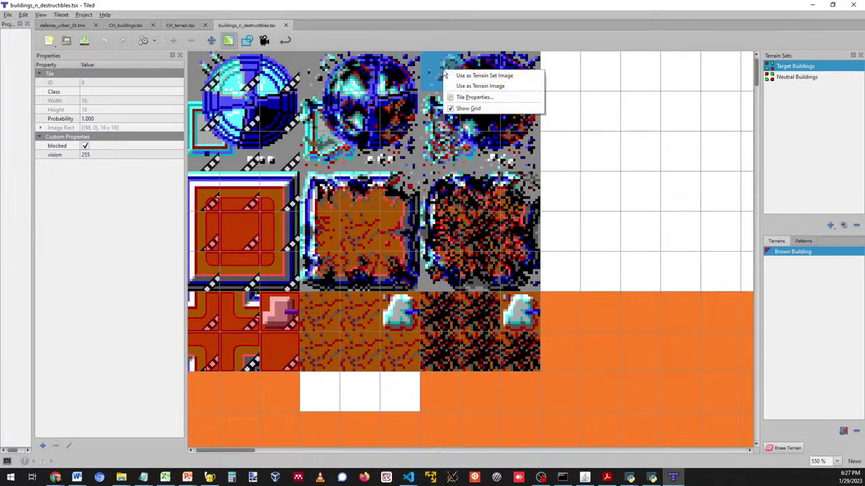
right_click(243, 72)
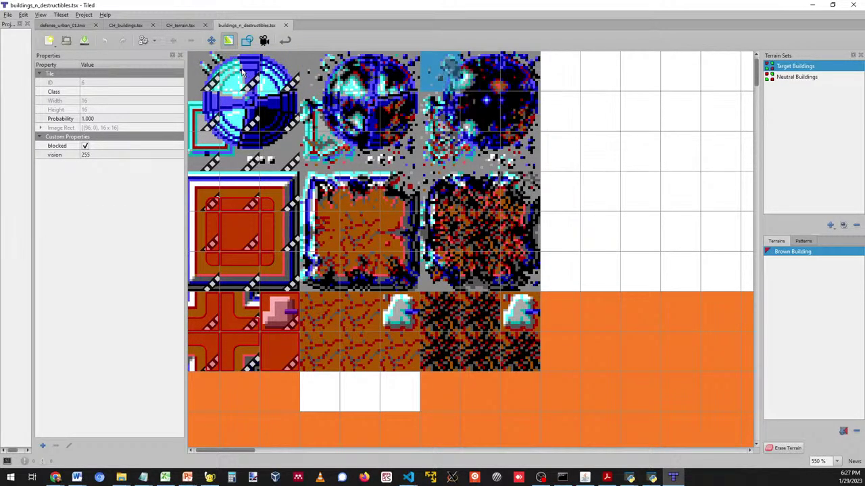
right_click(369, 75)
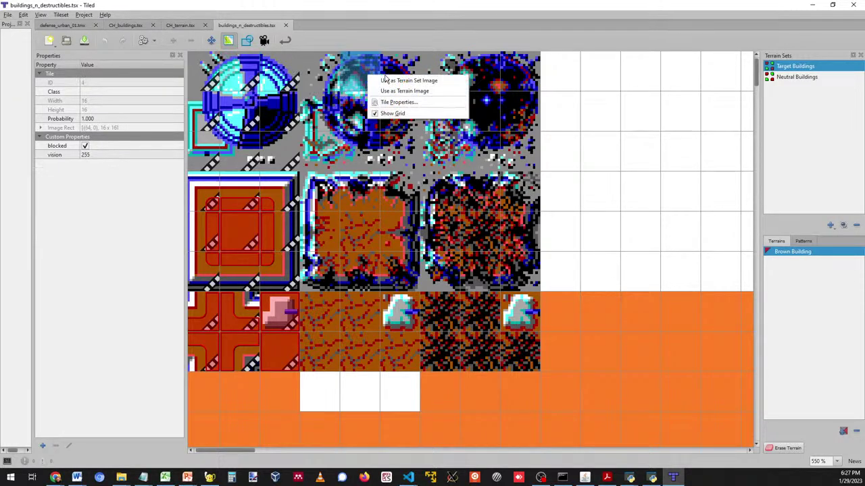
Show the custom properties of the destroyed domed building's upper tile, and return to the defense_urban_01 map to examine its destructible buildings.
right_click(487, 72)
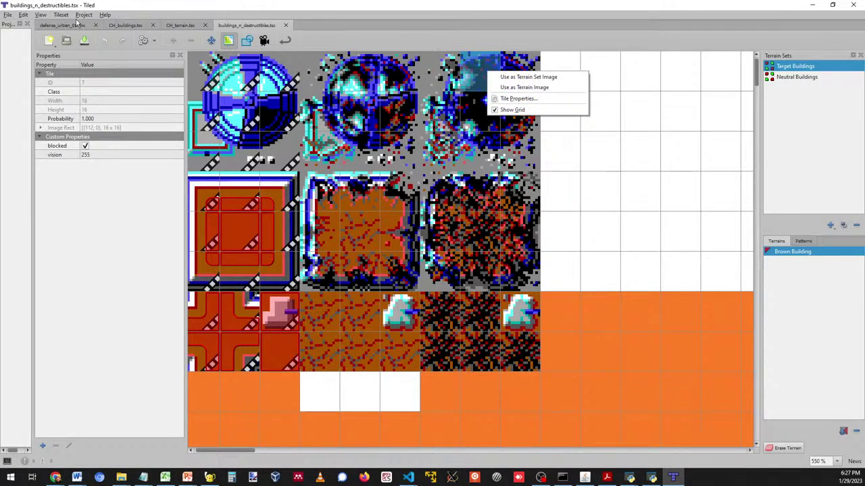
click(62, 25)
scroll(439, 250, down, 5)
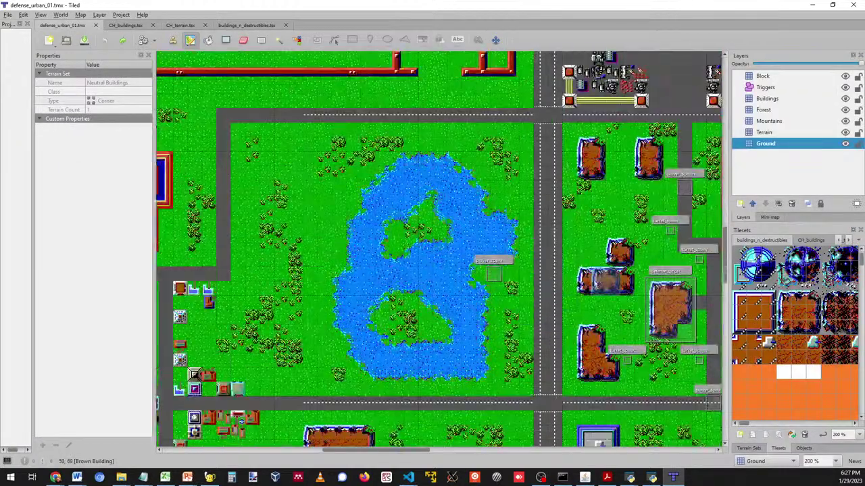
scroll(439, 250, down, 5)
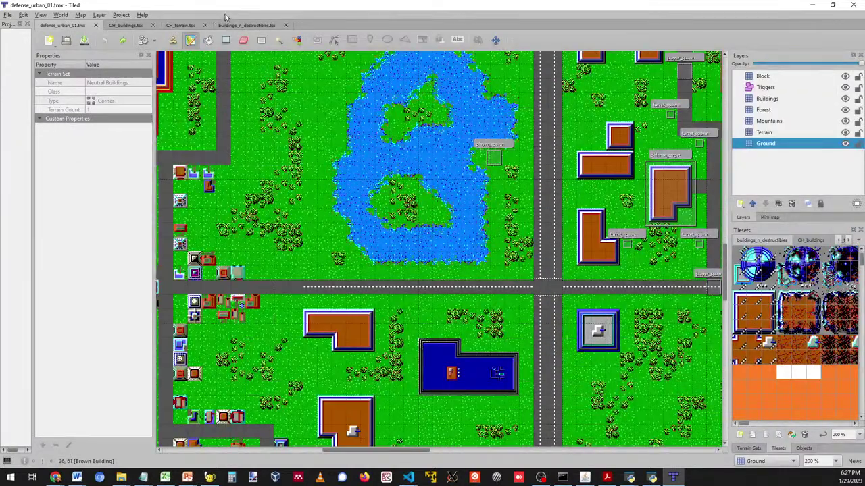
Return to buildings_n_destructibles.tsx and show the custom properties of the tile at the centre of the intact domed building.
click(243, 25)
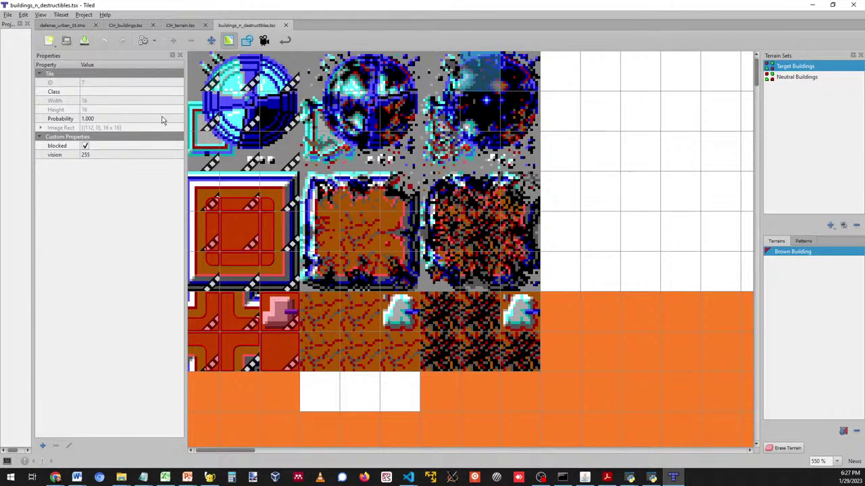
right_click(233, 102)
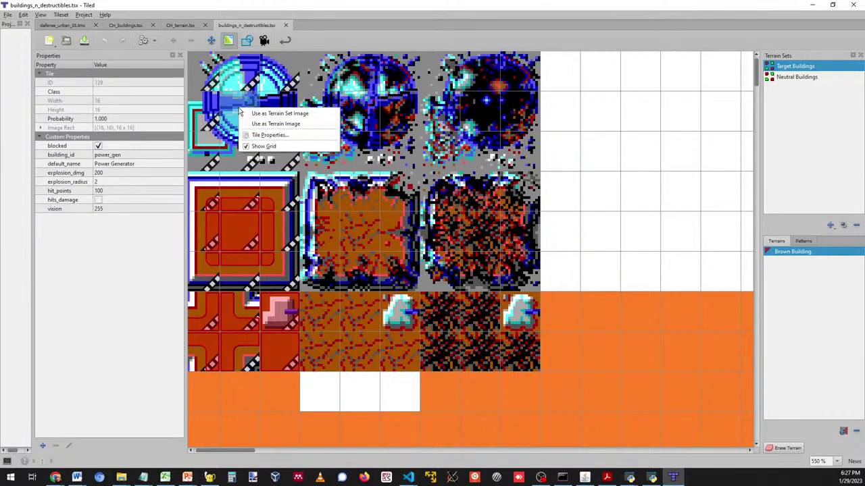
click(110, 260)
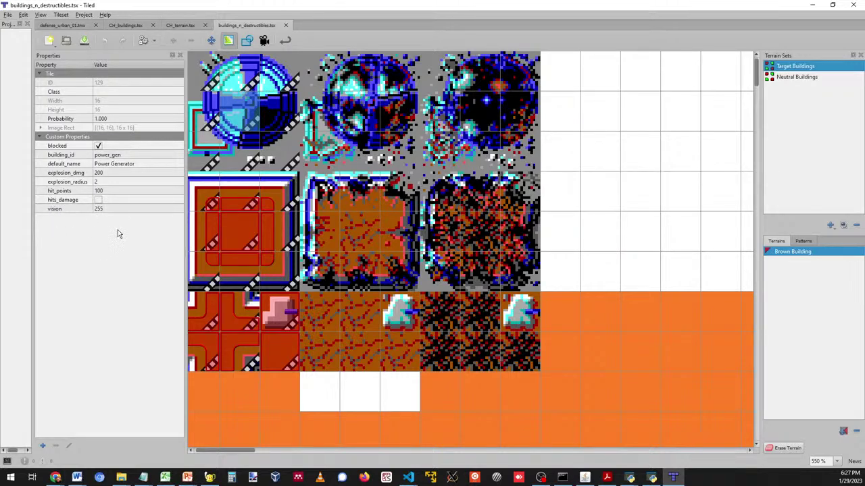
Inspect the animation frames of the intact domed building's centre tile in the Tile Animation Editor, and close the editor.
right_click(243, 116)
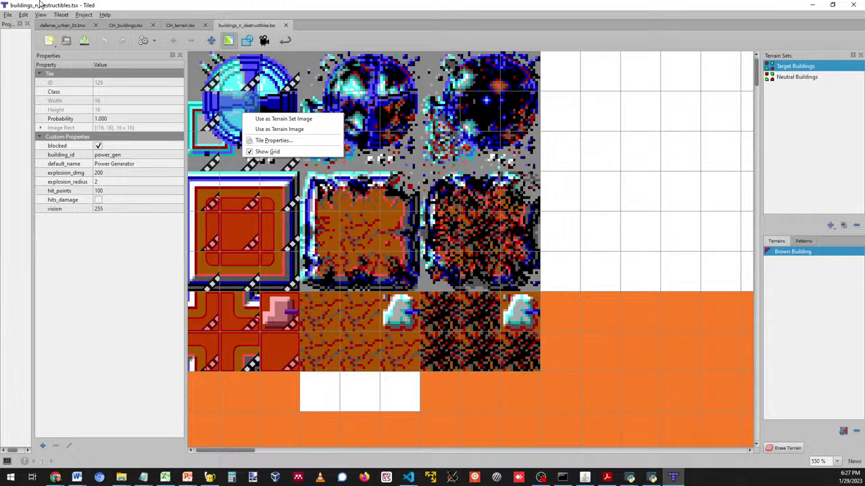
click(62, 15)
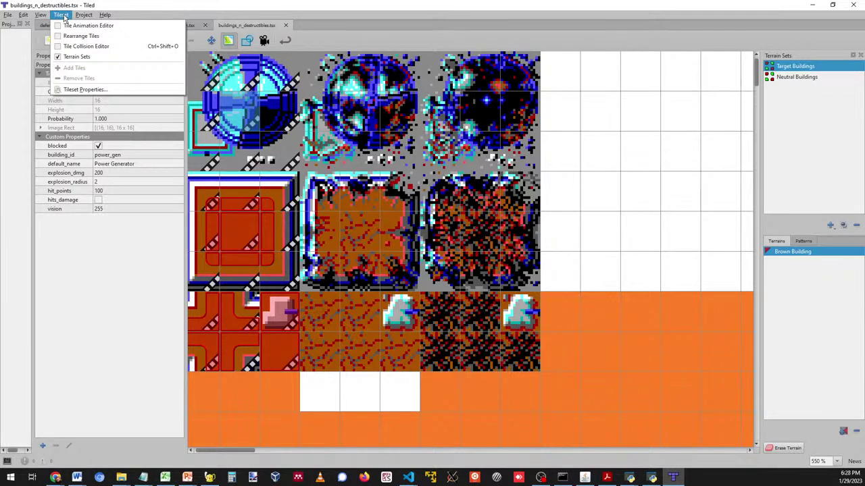
click(68, 27)
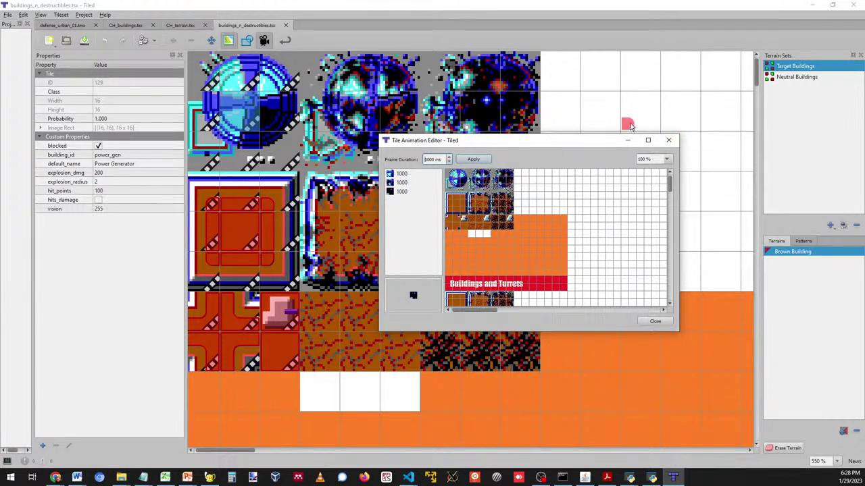
click(668, 145)
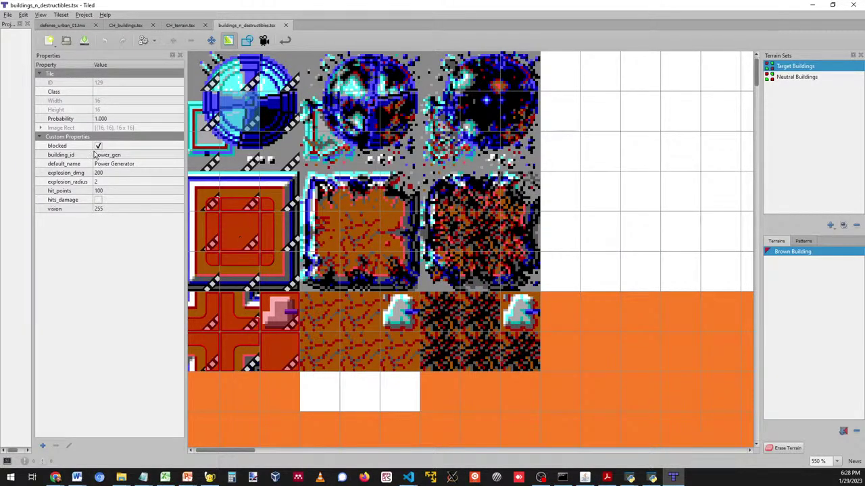
Compare the custom properties of the intact brown building's centre tile with those of its counterpart in the Buildings and Turrets section.
right_click(238, 234)
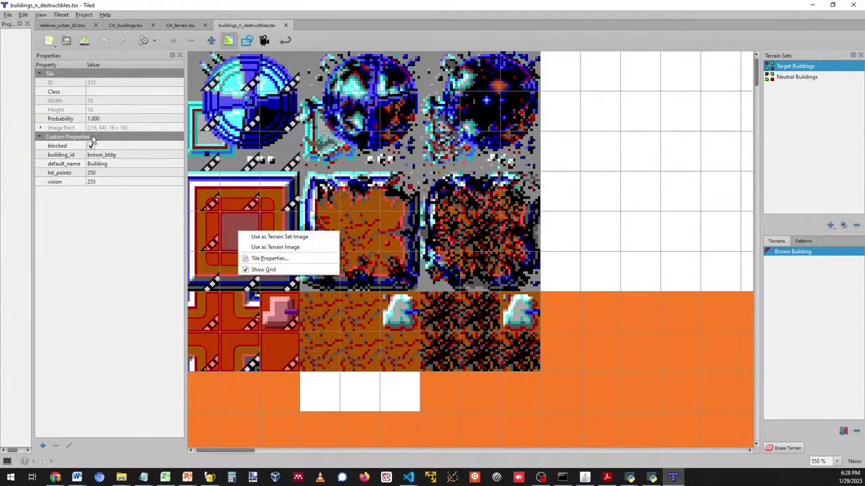
click(93, 213)
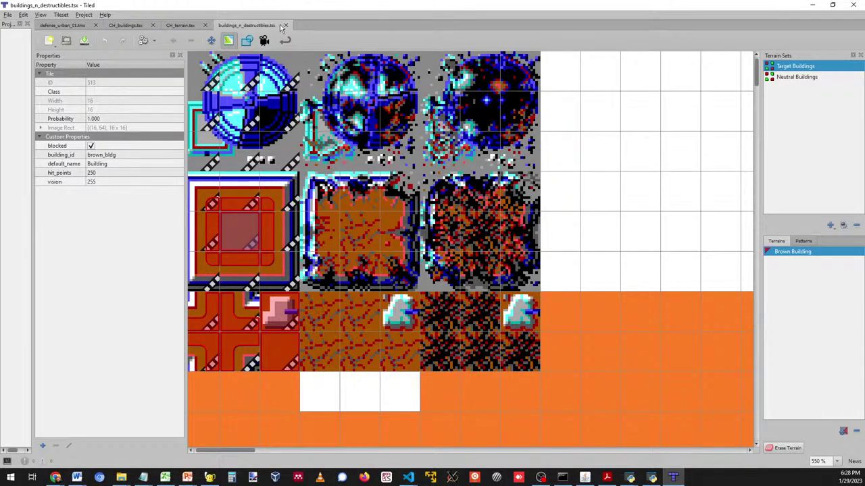
scroll(265, 174, down, 6)
scroll(265, 176, up, 6)
scroll(241, 117, down, 6)
scroll(235, 196, up, 3)
right_click(230, 211)
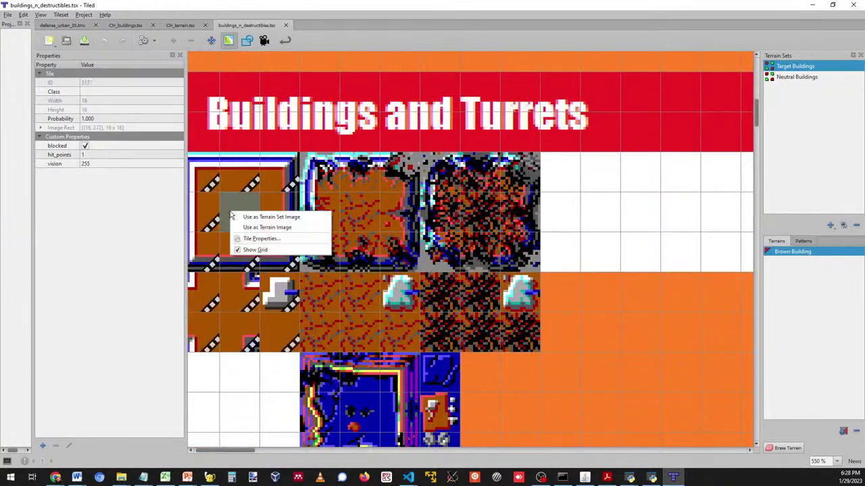
click(75, 203)
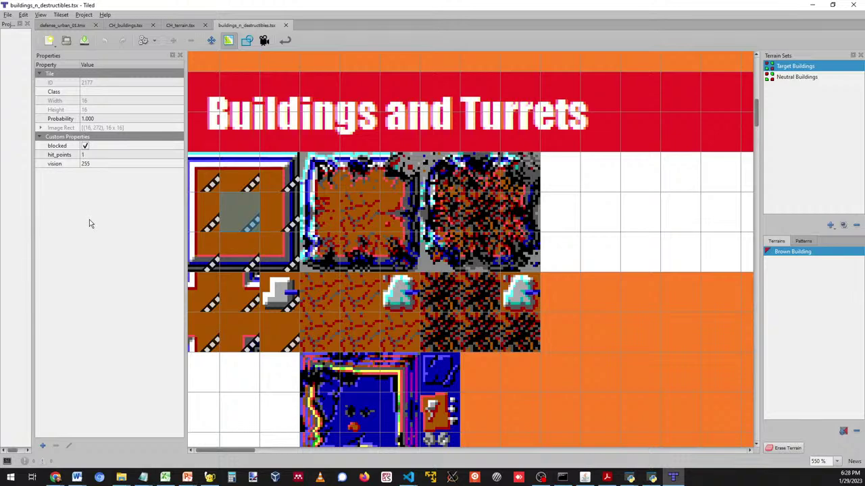
Examine the remaining intact, damaged and destroyed building and turret tiles in the Buildings and Turrets section.
scroll(319, 295, down, 5)
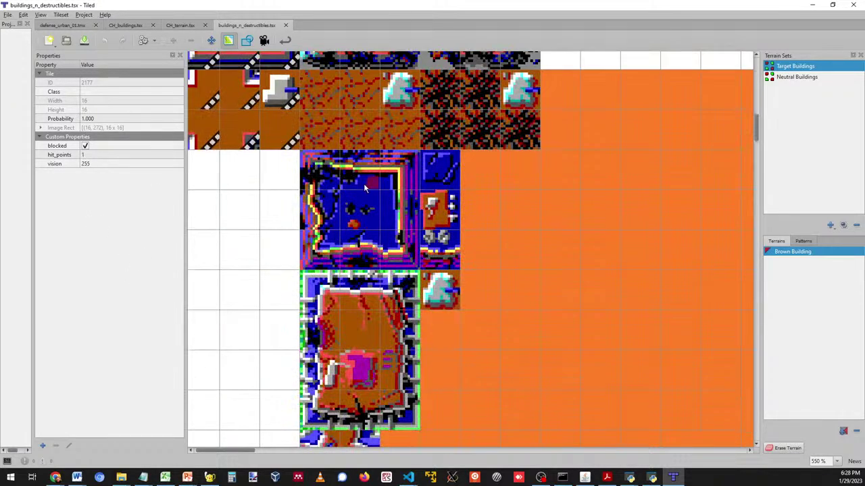
scroll(319, 295, up, 3)
scroll(266, 180, down, 6)
scroll(274, 239, up, 1)
scroll(273, 240, up, 5)
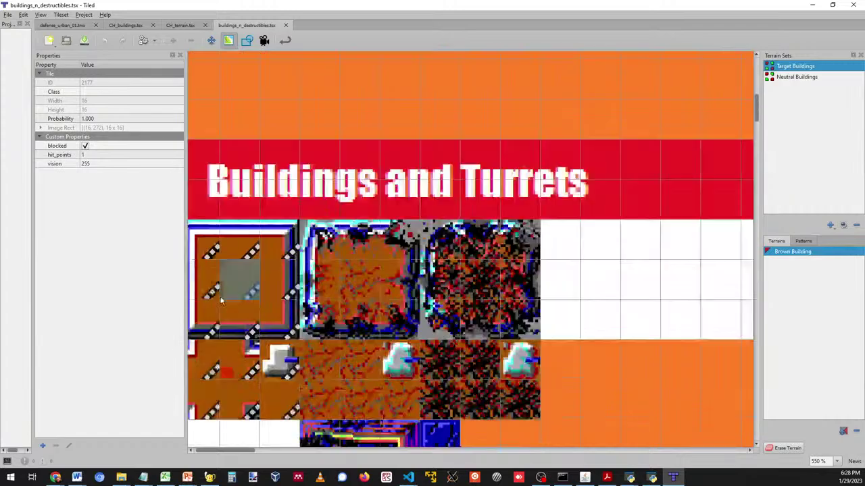
scroll(234, 288, down, 2)
scroll(220, 300, up, 2)
scroll(224, 294, down, 1)
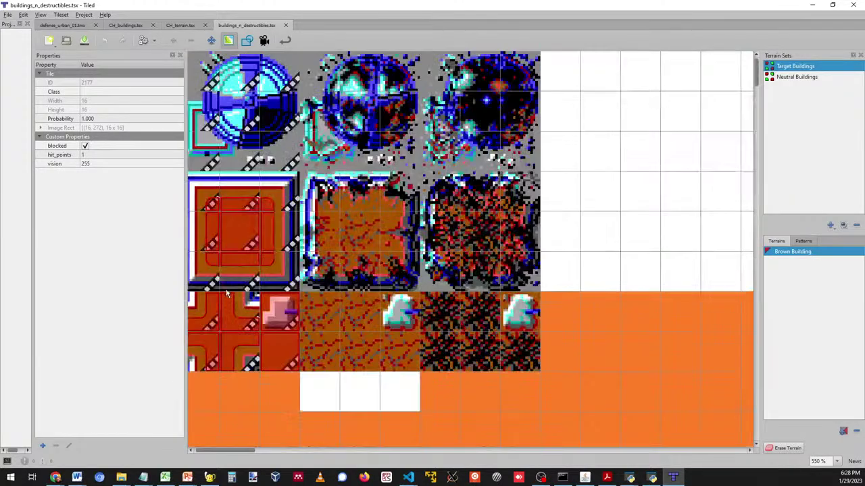
Look over the CH_terrain and CH_buildings tilesets and return to the defense_urban_01 map.
click(181, 25)
click(125, 25)
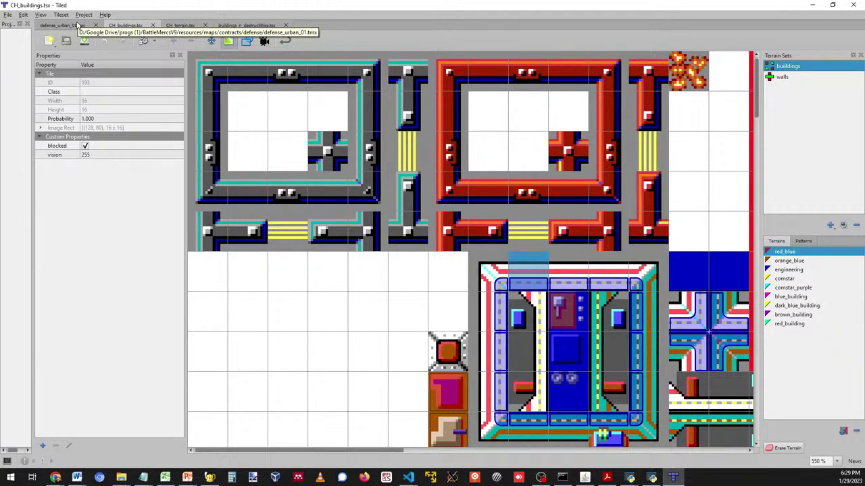
click(78, 25)
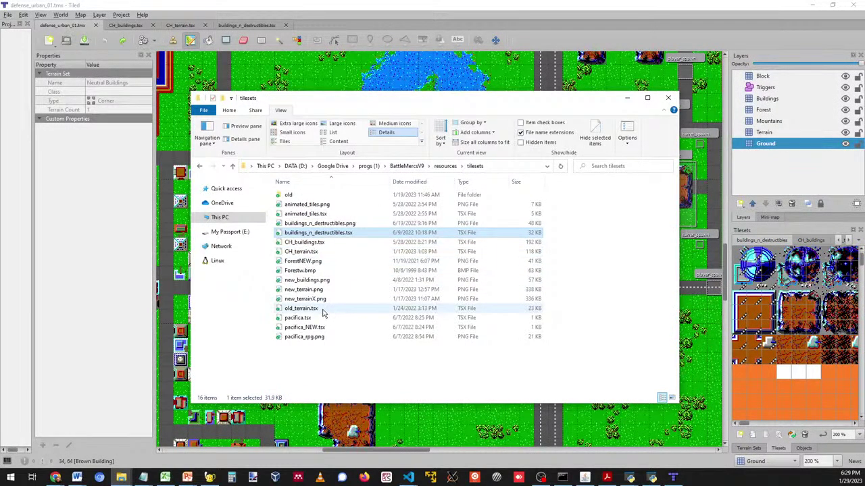
Open animated_tiles.tsx from the BattleMercsV9 tilesets folder in Tiled.
drag(331, 216, 289, 27)
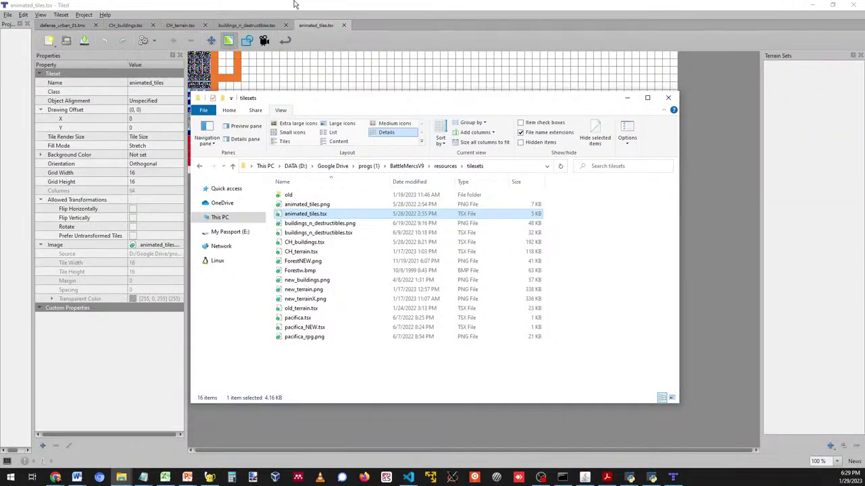
ctrl+scroll(202, 70, up, 4)
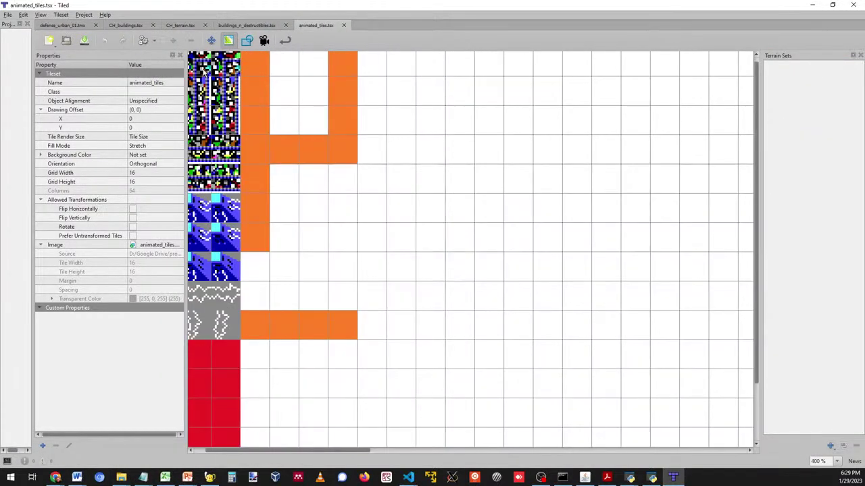
drag(365, 449, 329, 449)
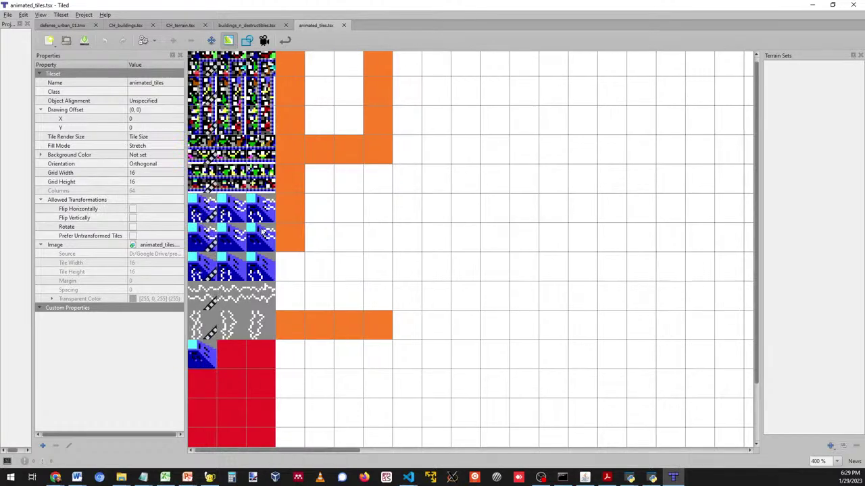
scroll(265, 233, up, 1)
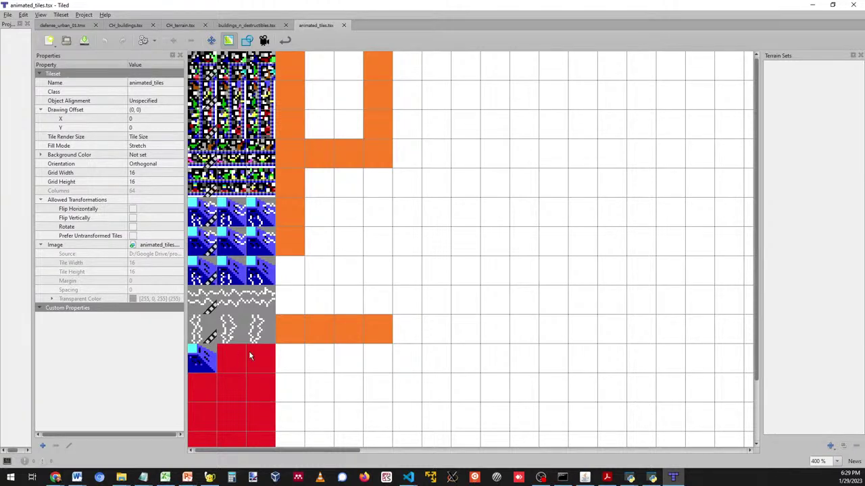
Compare the custom properties of the first-frame tiles for the horizontal lightning arc and the three blue lightning structures.
right_click(198, 305)
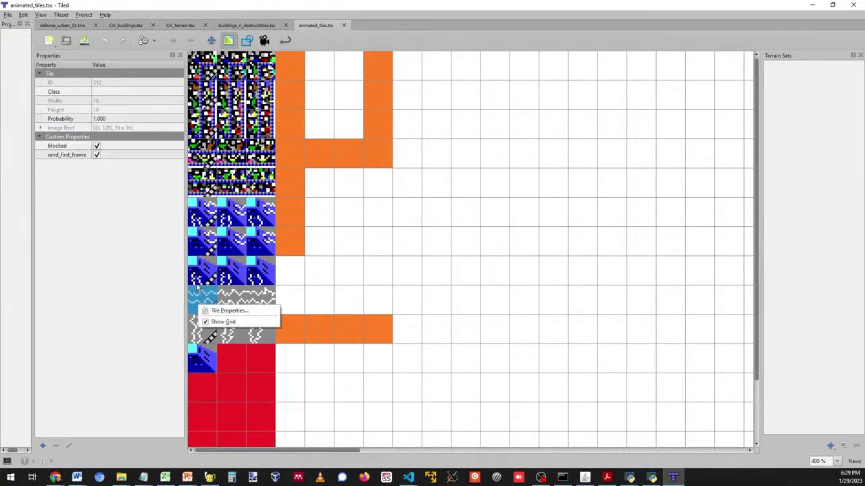
key(Escape)
right_click(202, 273)
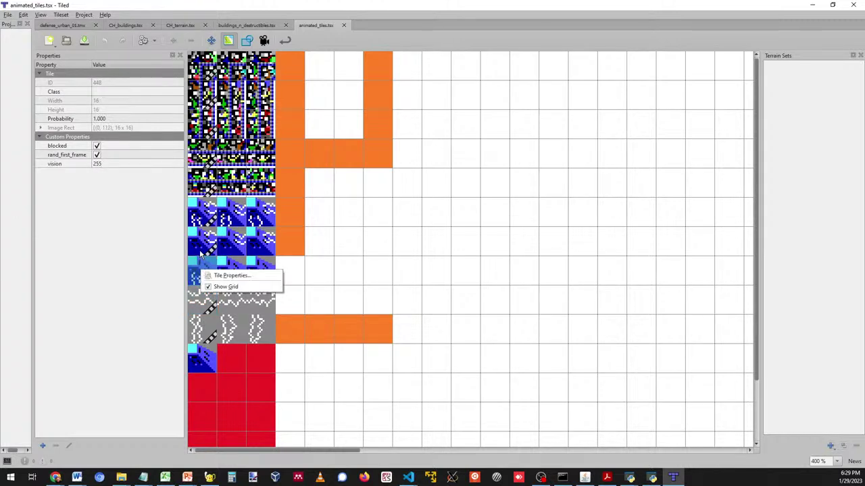
key(Escape)
right_click(206, 240)
key(Escape)
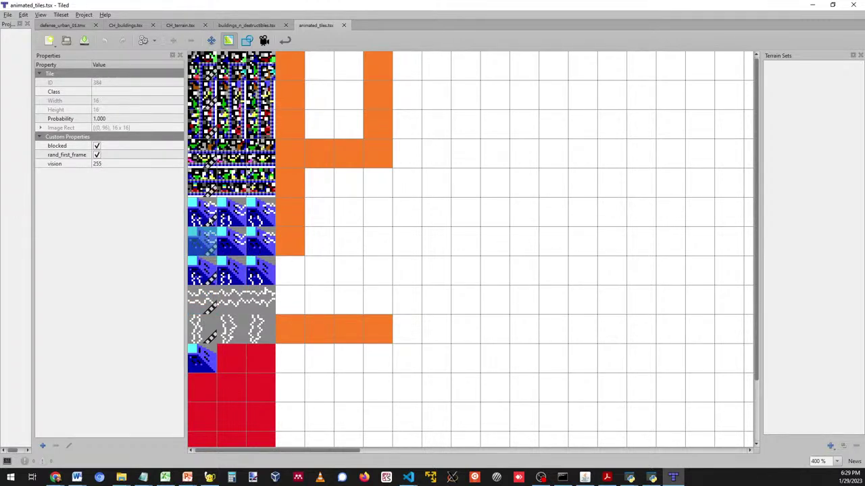
right_click(207, 217)
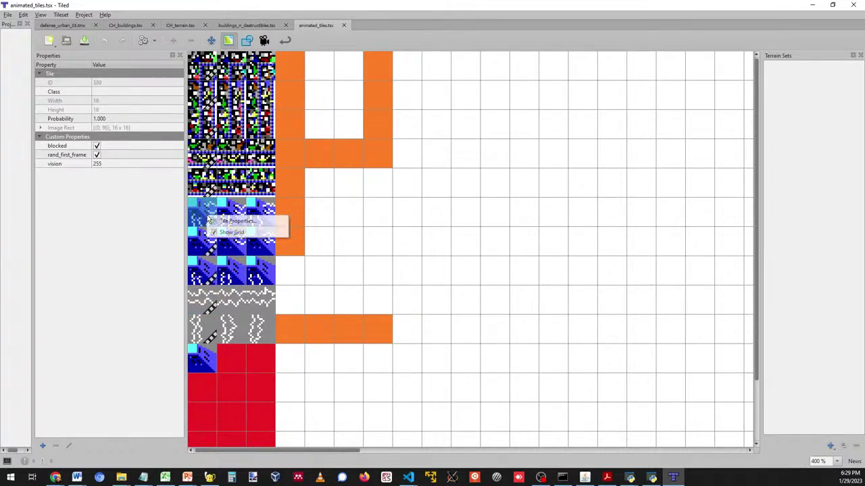
key(Escape)
Show the custom properties of the first-frame tiles in the two lowest rows of multicoloured animated tiles.
right_click(206, 187)
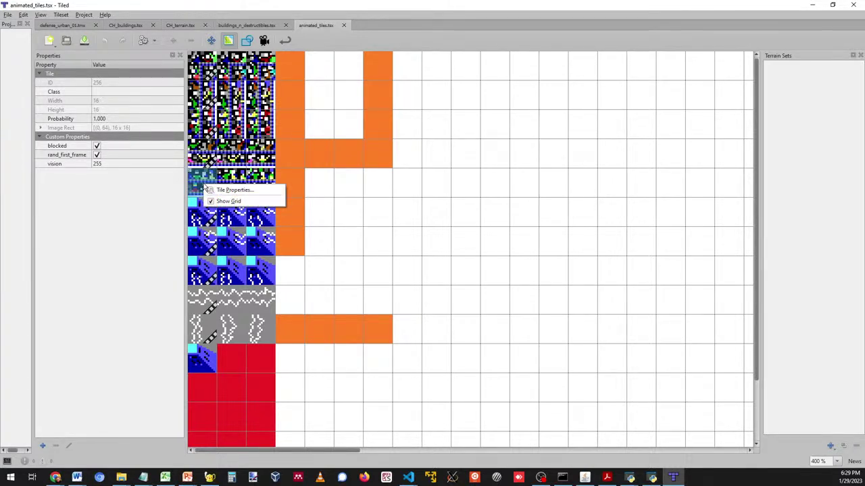
key(Escape)
right_click(205, 155)
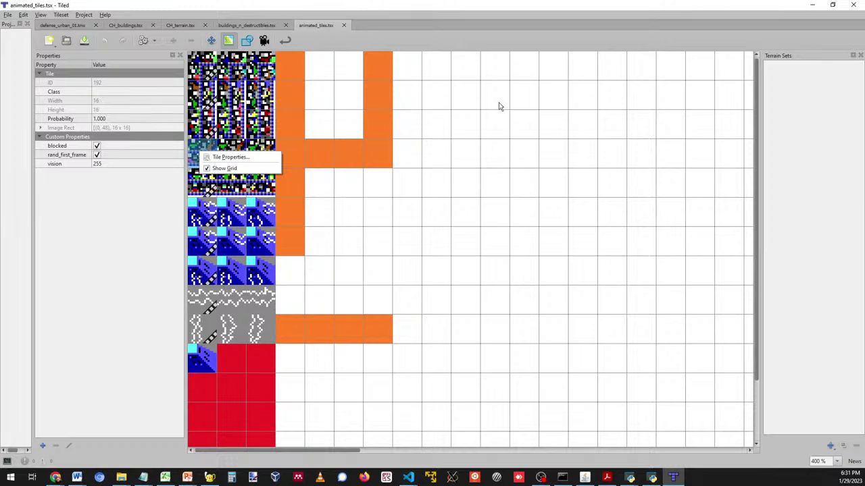
click(155, 276)
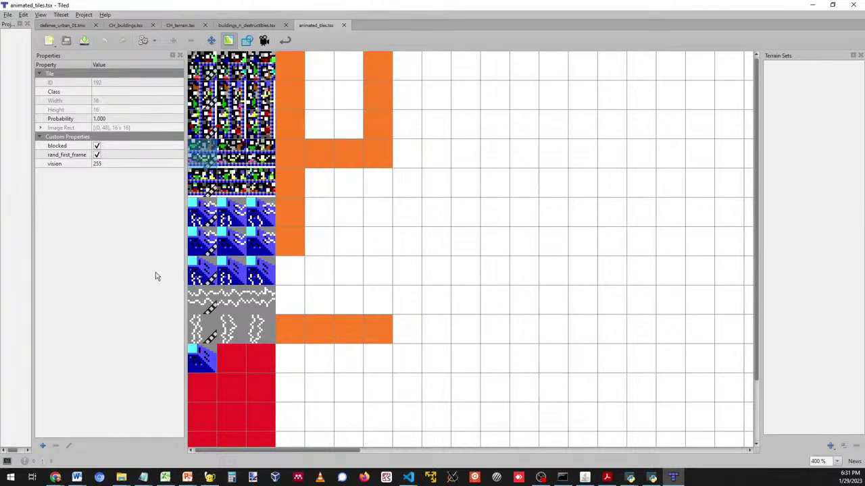
Return to the defense_urban_01 map, show its map properties and highlight the custom properties loading_image and terrain_article.
click(247, 23)
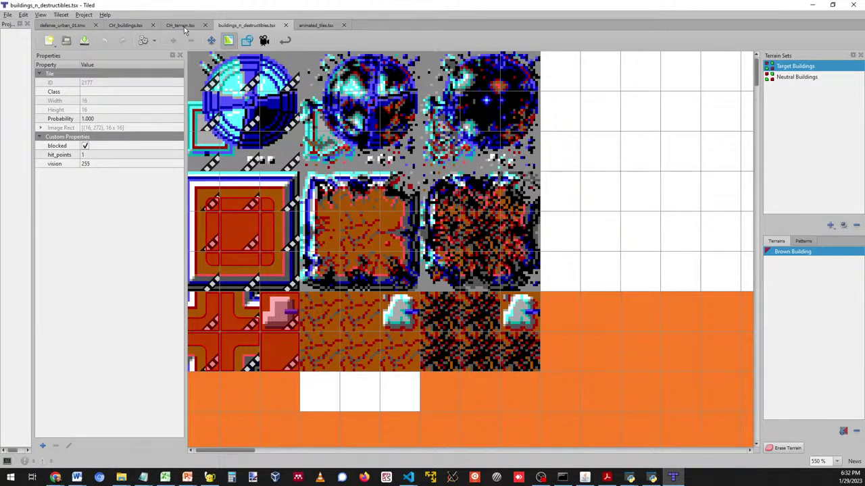
click(58, 25)
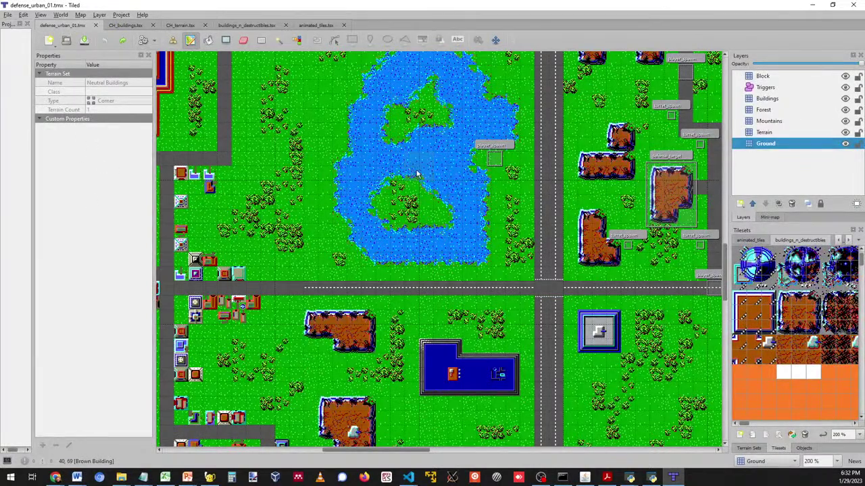
click(80, 15)
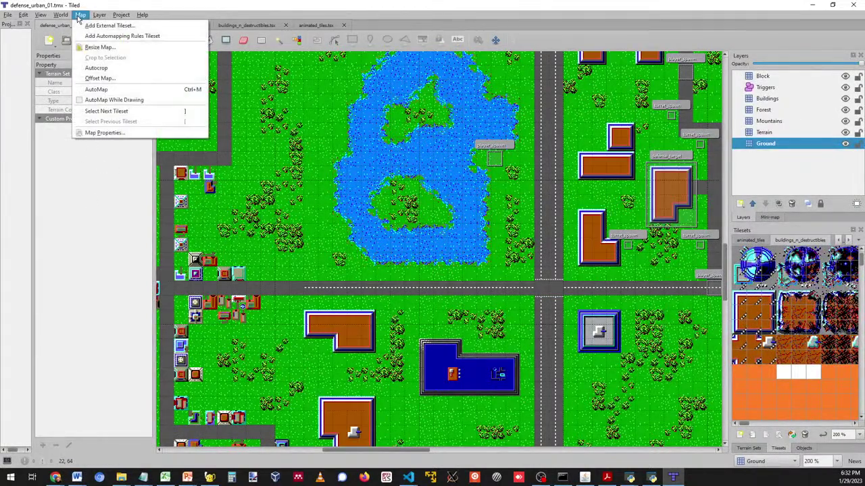
click(106, 132)
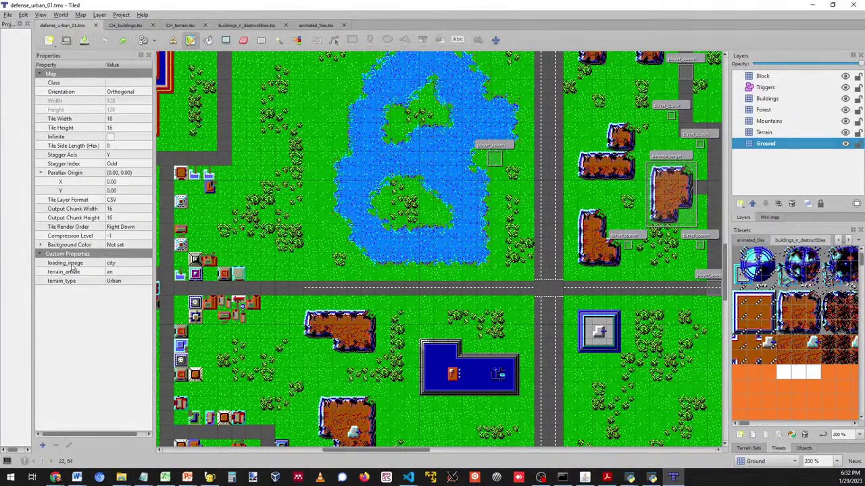
click(72, 265)
click(71, 273)
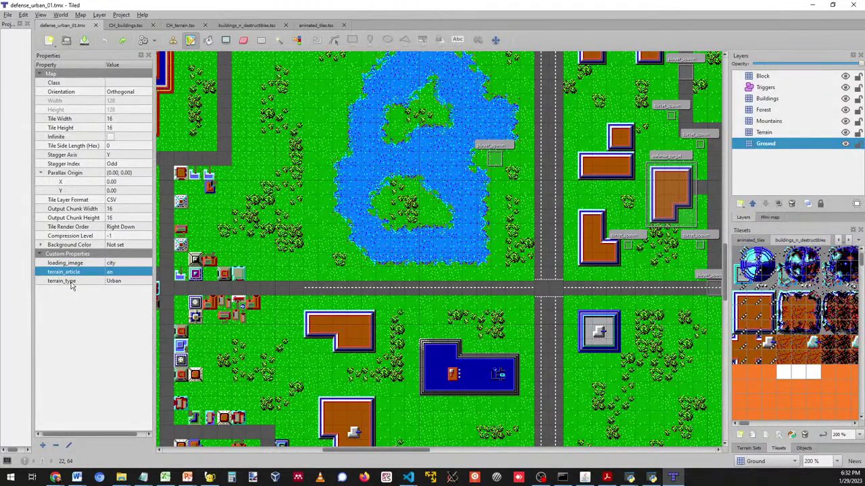
Highlight the defense_urban_01 map's custom properties terrain_type, loading_image and terrain_article in turn, ending on terrain_type.
click(72, 282)
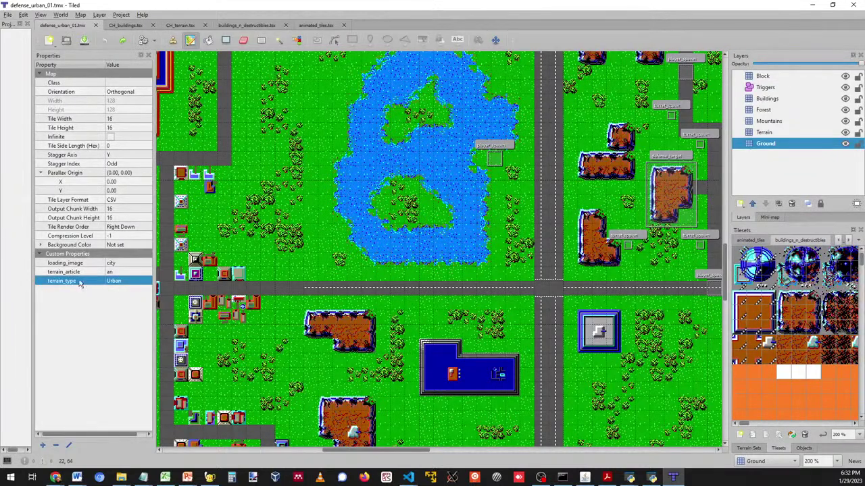
click(73, 263)
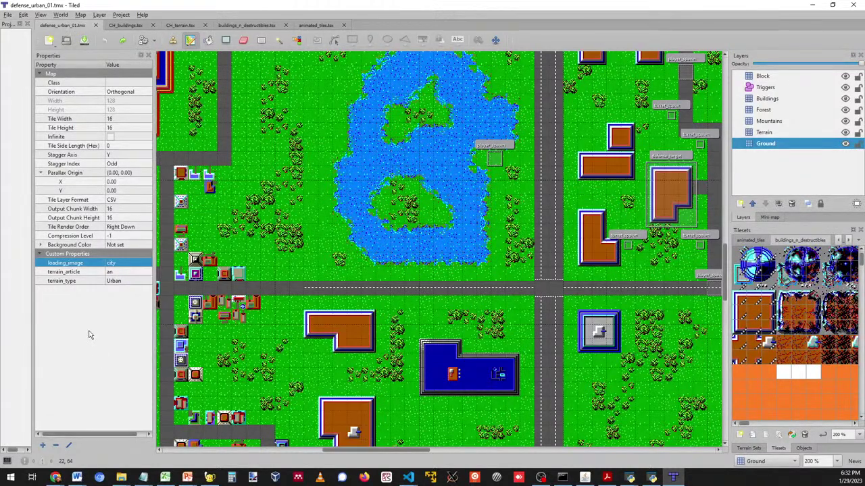
click(69, 273)
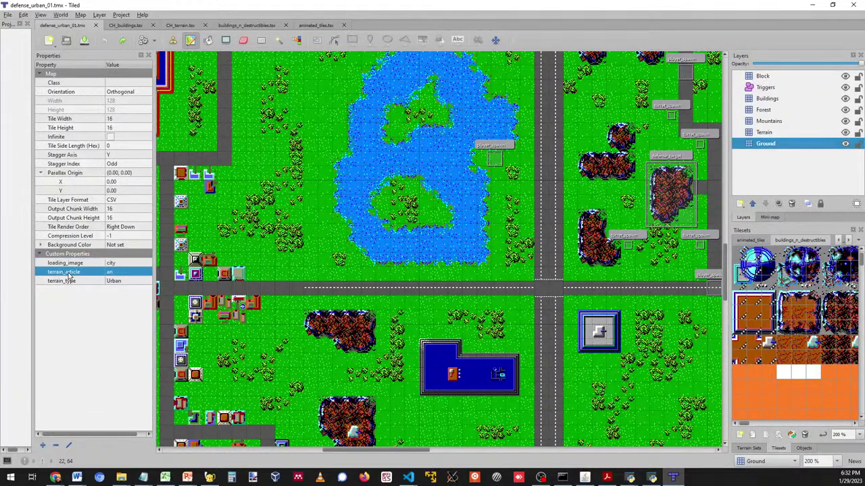
click(73, 282)
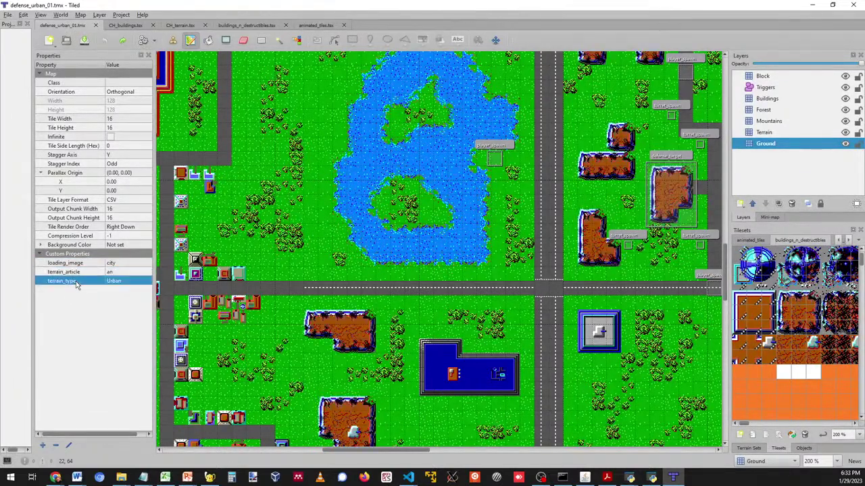
click(76, 273)
click(77, 281)
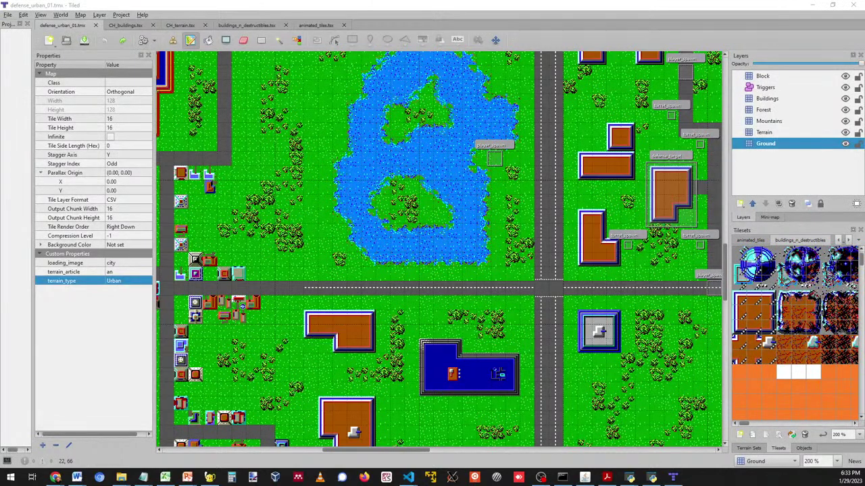
Switch to File Explorer and go from the tilesets folder to the deathmatch folder in resources\maps\contracts.
key(alt+Tab)
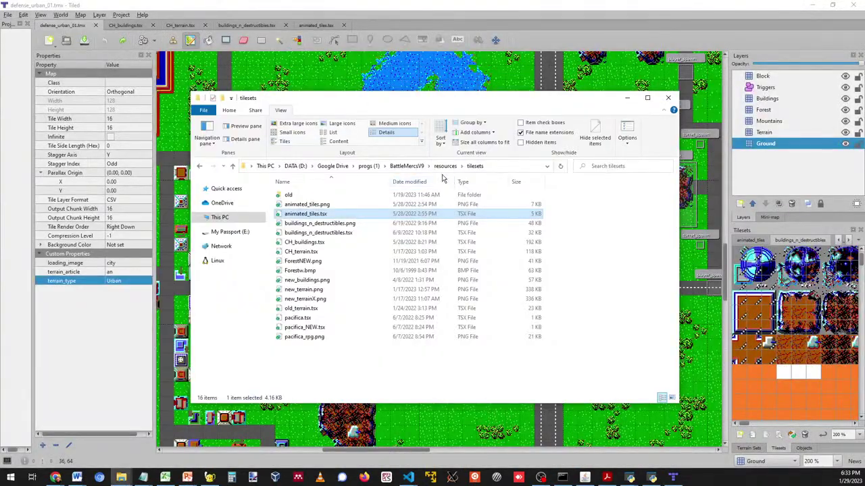
key(alt+Up)
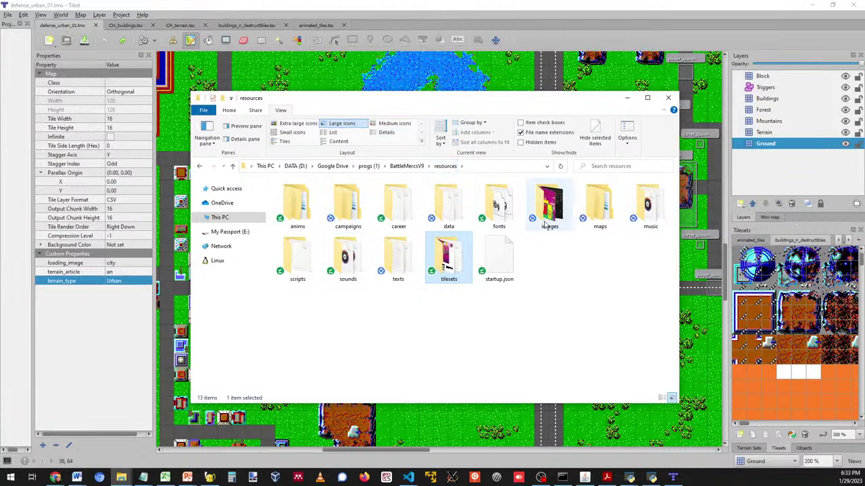
double_click(586, 215)
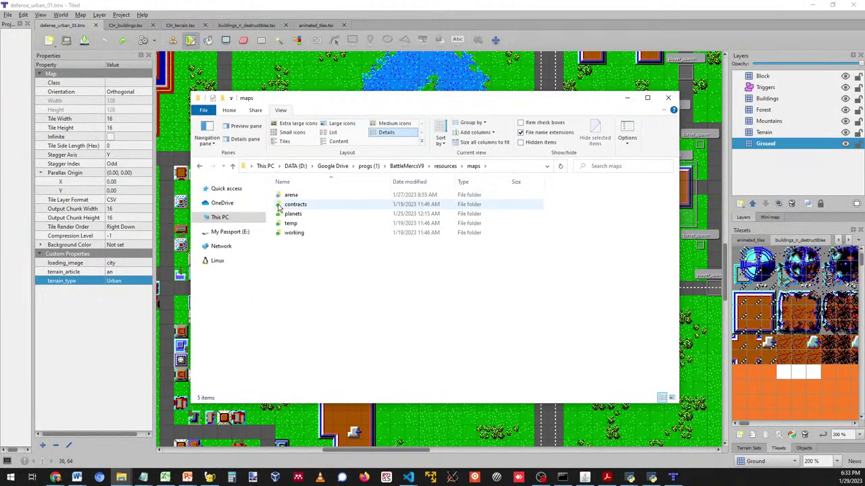
double_click(300, 206)
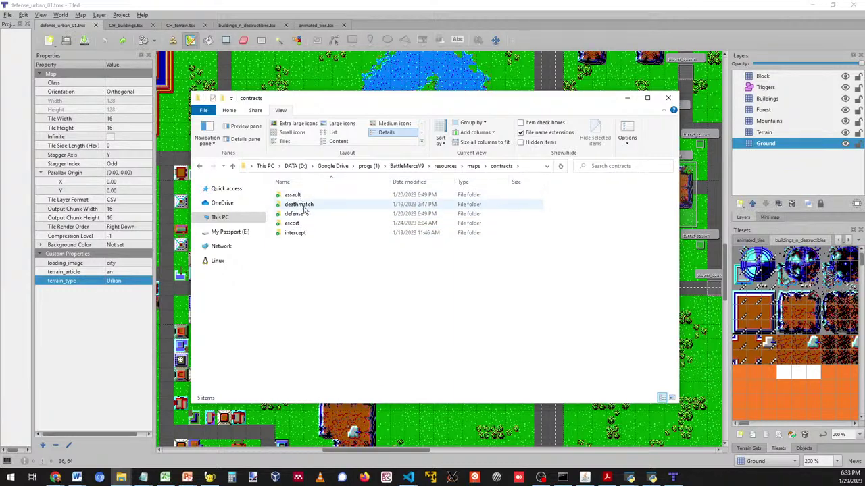
click(304, 207)
double_click(304, 207)
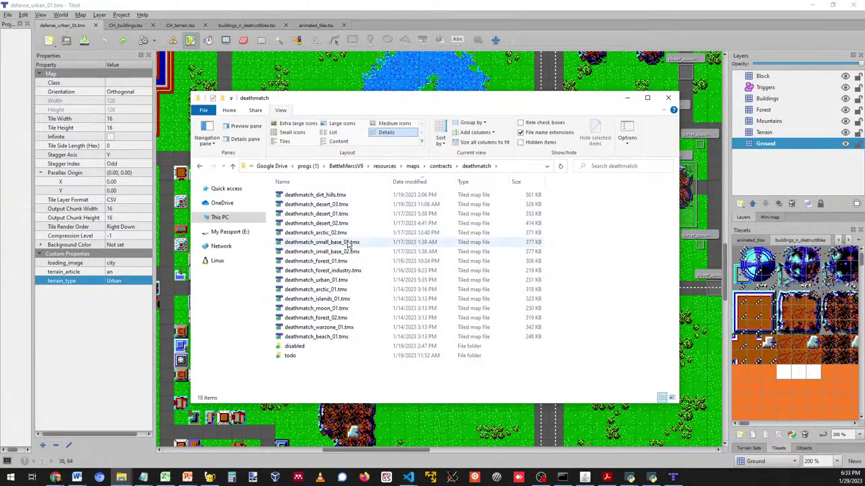
Open the map deathmatch_arctic_01.tmx from the deathmatch folder in Tiled.
click(336, 289)
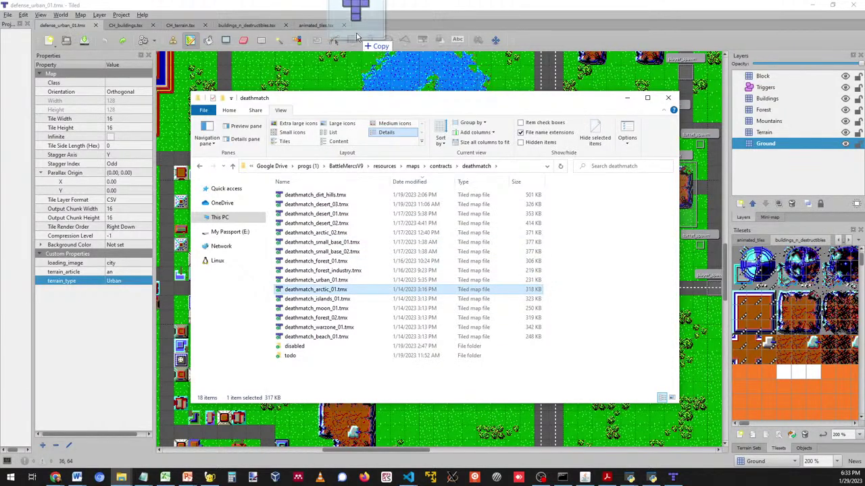
drag(370, 29, 371, 27)
click(401, 5)
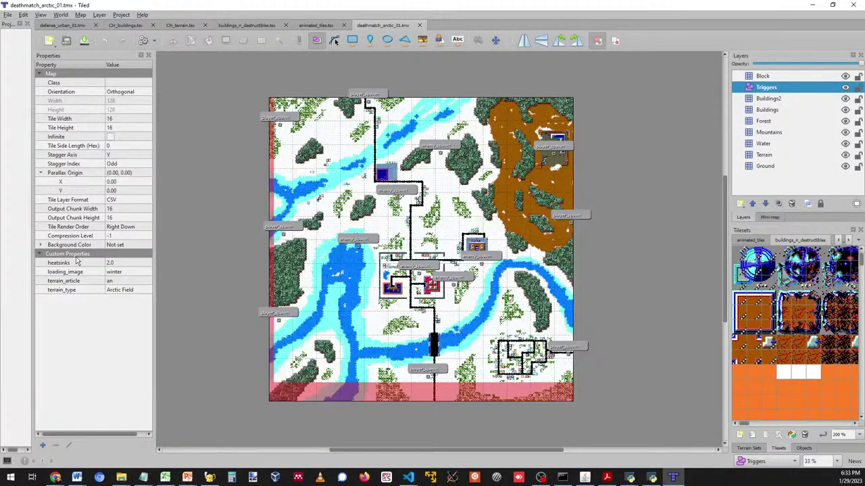